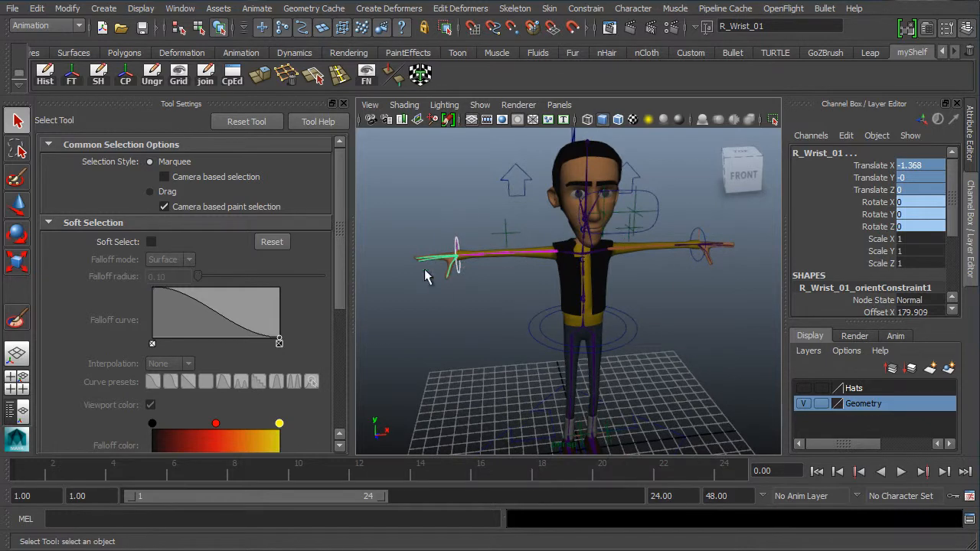
Close the tool settings and switch the body mesh to vertex mode around the right arm
alt+drag(429, 278, 459, 271)
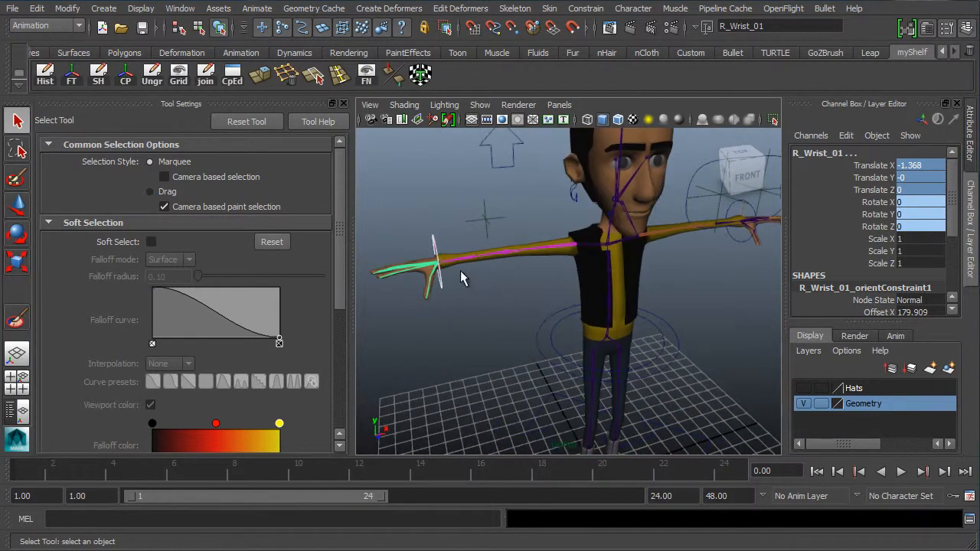
click(343, 104)
alt+middle_drag(341, 261, 455, 249)
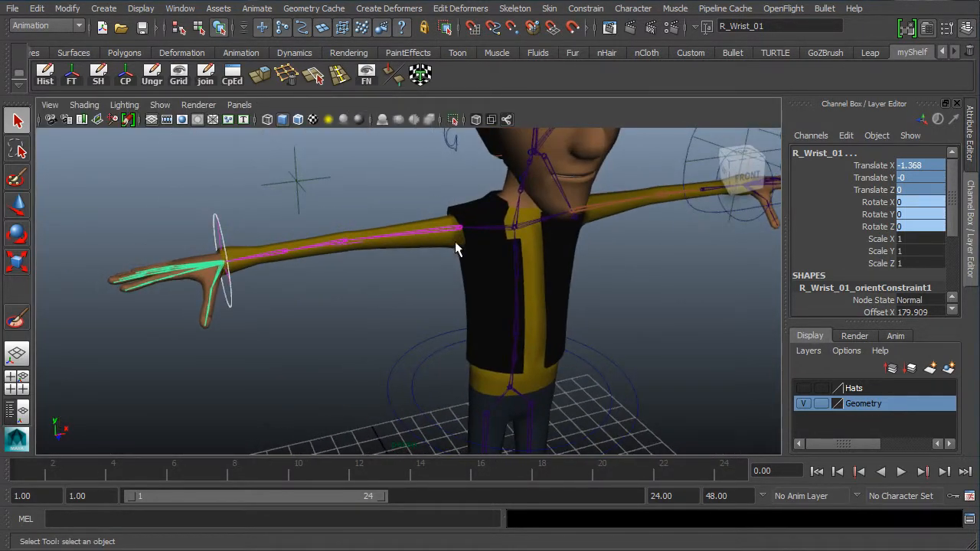
right_drag(466, 262, 392, 261)
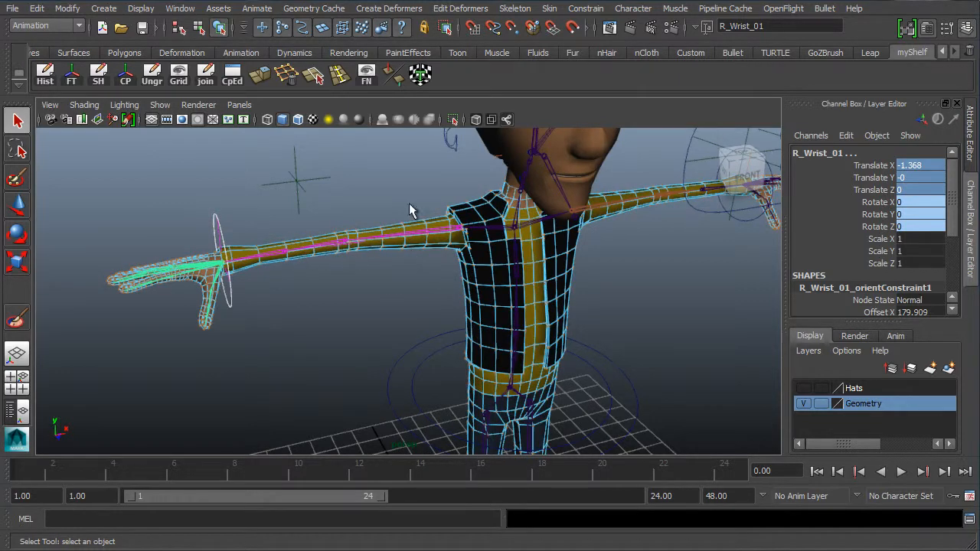
Try a marquee selection across the character's right forearm and wrist
drag(369, 210, 236, 321)
alt+drag(394, 292, 380, 284)
scroll(407, 244, down, 1)
alt+drag(407, 244, 378, 255)
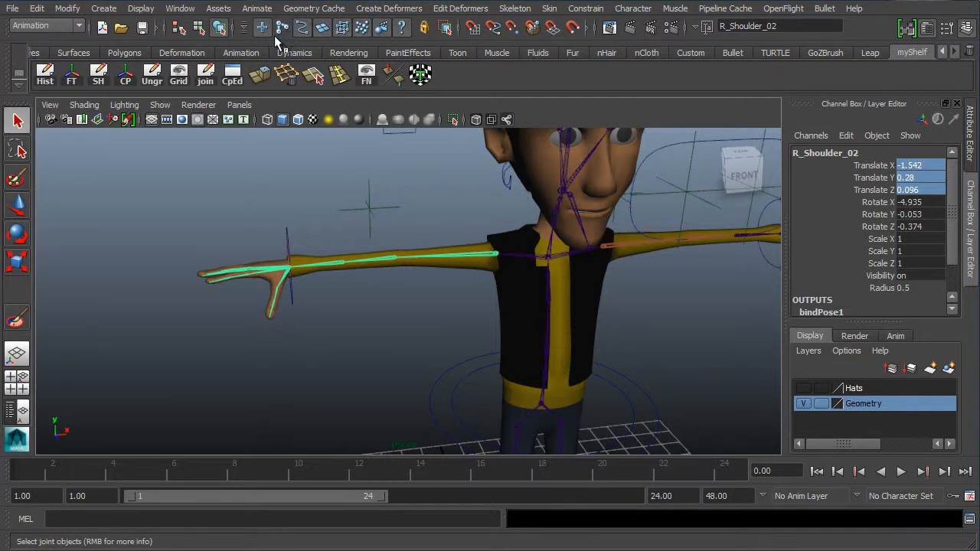
Exclude joints and curves from selection and test picking the body and head meshes by single and marquee selection
click(438, 257)
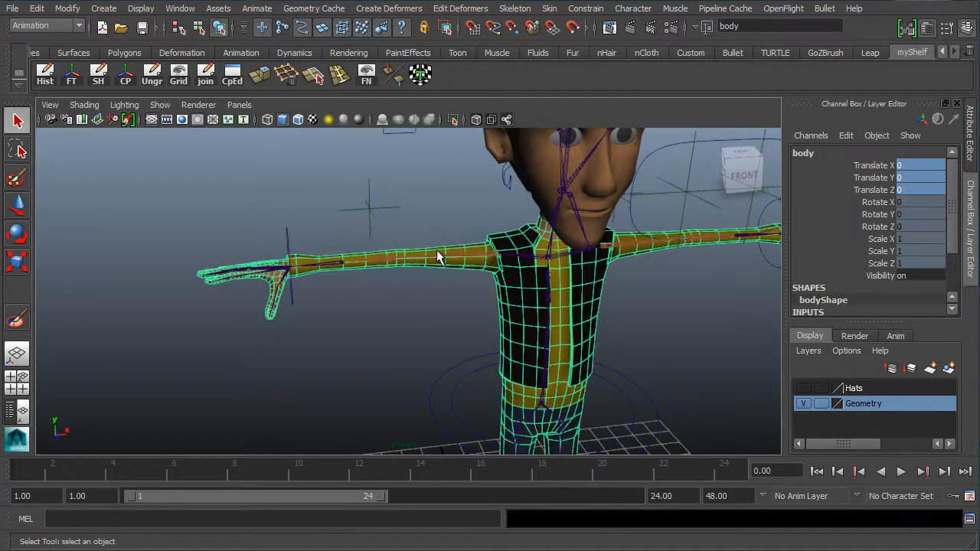
drag(324, 281, 270, 273)
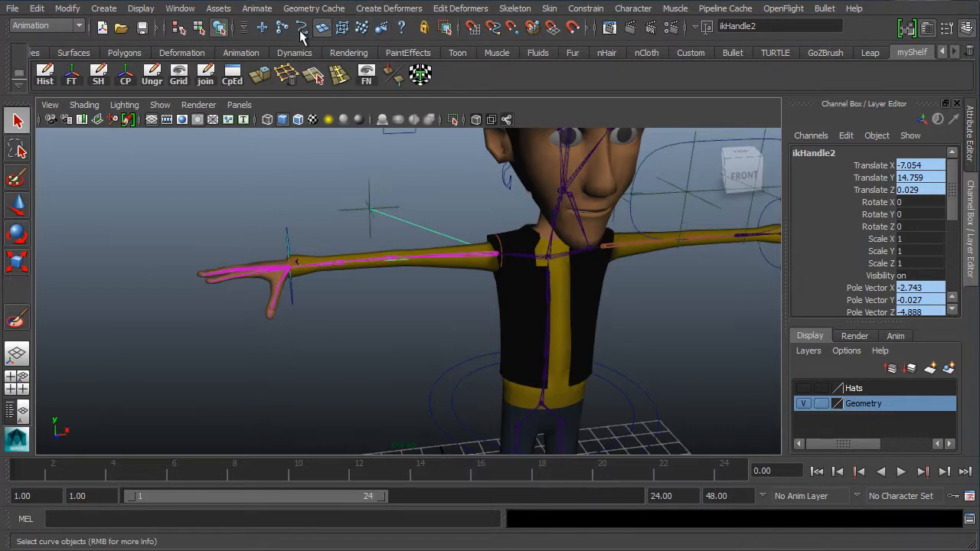
click(348, 274)
click(595, 206)
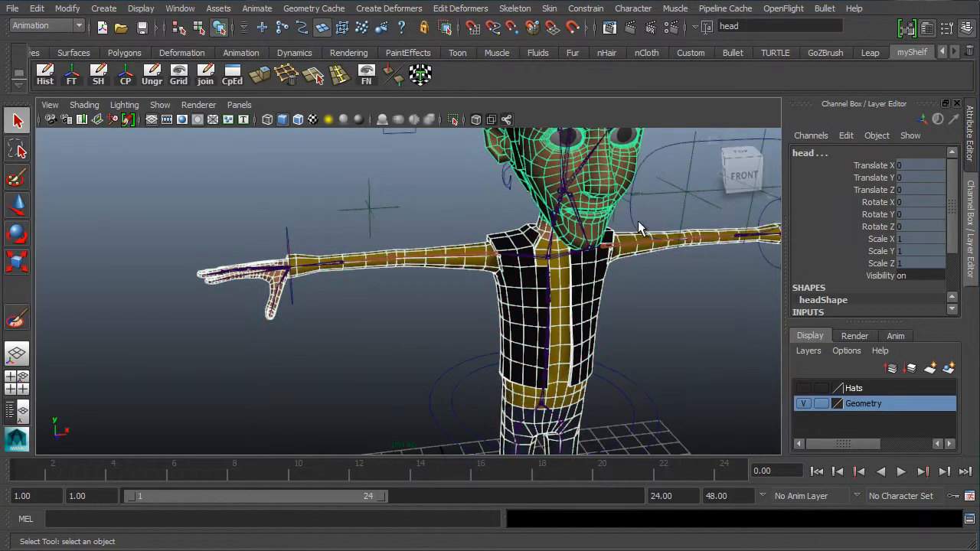
alt+right_drag(651, 189, 596, 211)
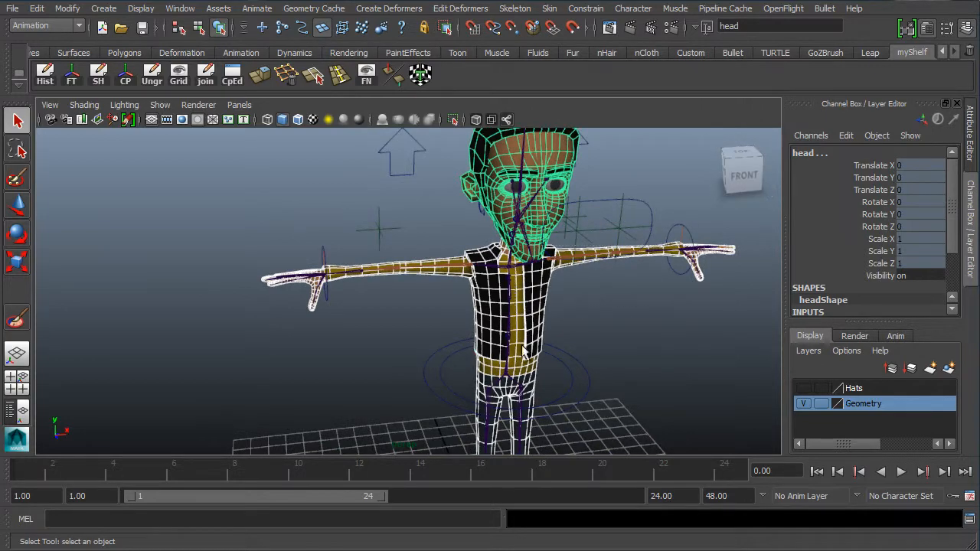
drag(522, 348, 384, 400)
click(375, 294)
drag(460, 177, 430, 265)
Examine the right hand, wrist and arm meshes from several close and distant angles
alt+drag(432, 257, 309, 242)
alt+middle_drag(279, 333, 221, 279)
alt+right_drag(221, 279, 514, 259)
alt+middle_drag(363, 257, 398, 334)
alt+middle_drag(427, 221, 494, 289)
alt+drag(317, 322, 452, 282)
alt+drag(355, 314, 310, 308)
alt+right_drag(274, 306, 502, 281)
alt+drag(331, 278, 505, 302)
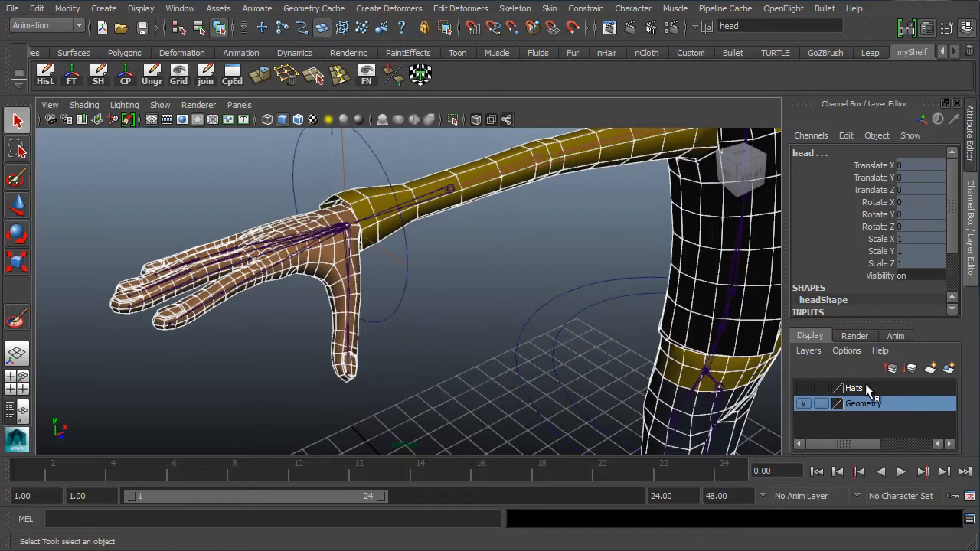
alt+right_drag(482, 345, 535, 157)
alt+middle_drag(534, 157, 455, 197)
scroll(455, 303, up, 2)
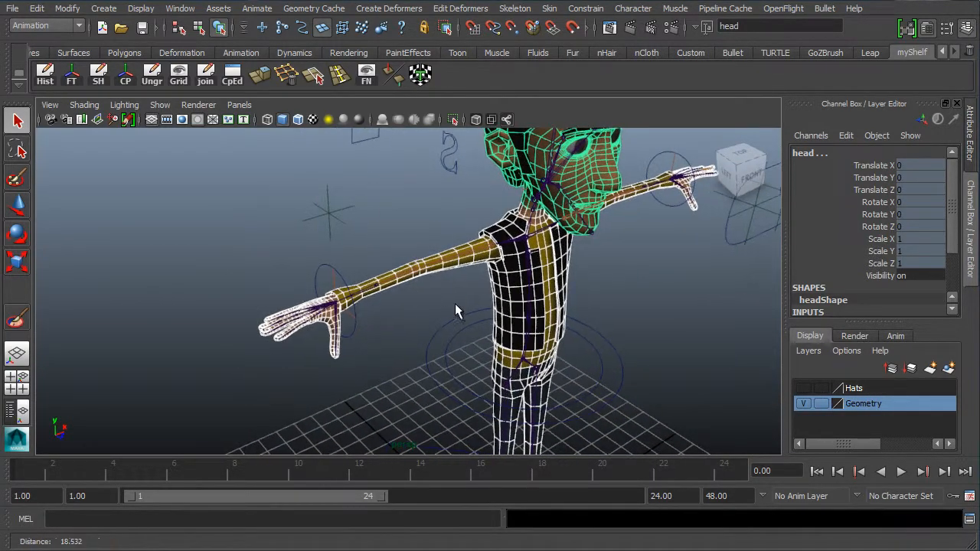
Clear the selection and inspect the rigged character's torso, legs and right arm, ending on the right hand
click(380, 212)
alt+middle_drag(441, 161, 431, 217)
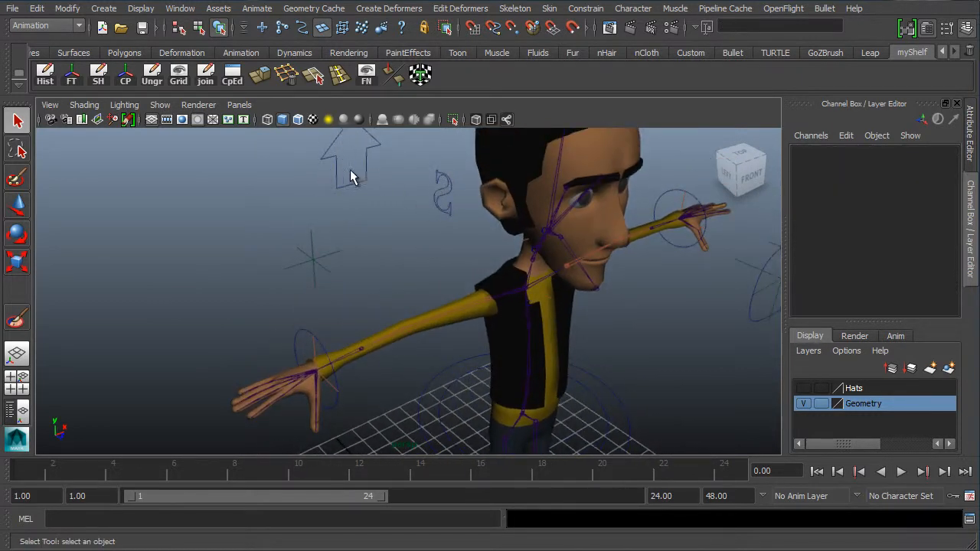
alt+middle_drag(400, 269, 376, 184)
alt+middle_drag(428, 307, 374, 190)
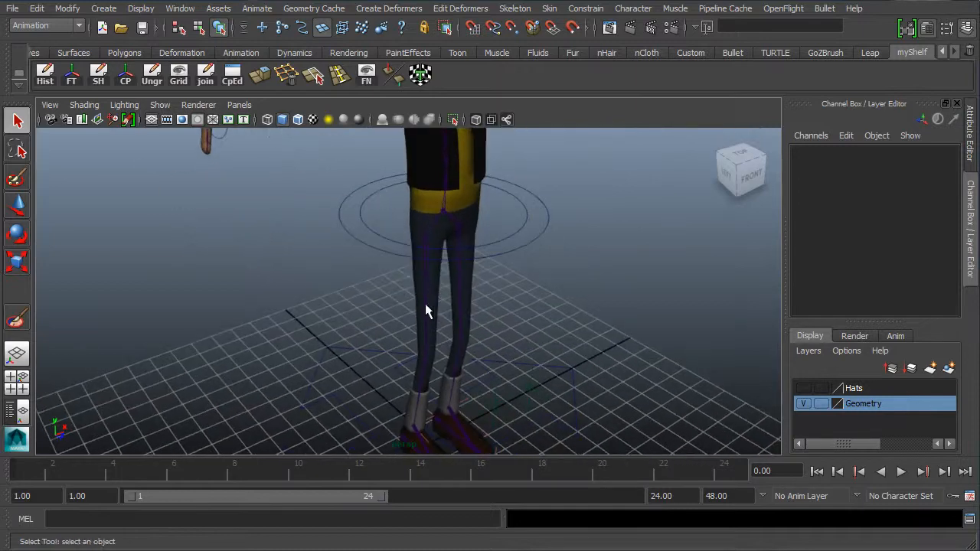
alt+middle_drag(464, 268, 467, 315)
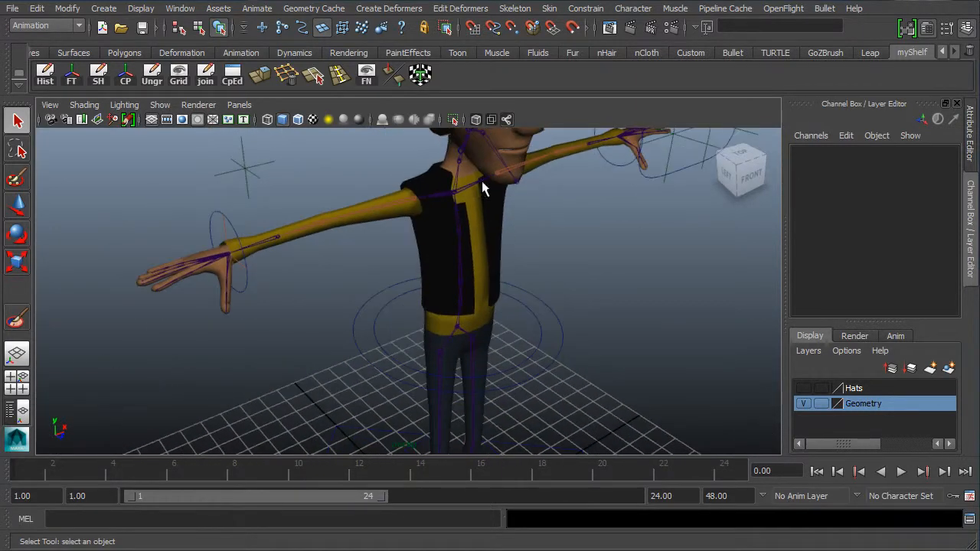
alt+drag(315, 165, 356, 250)
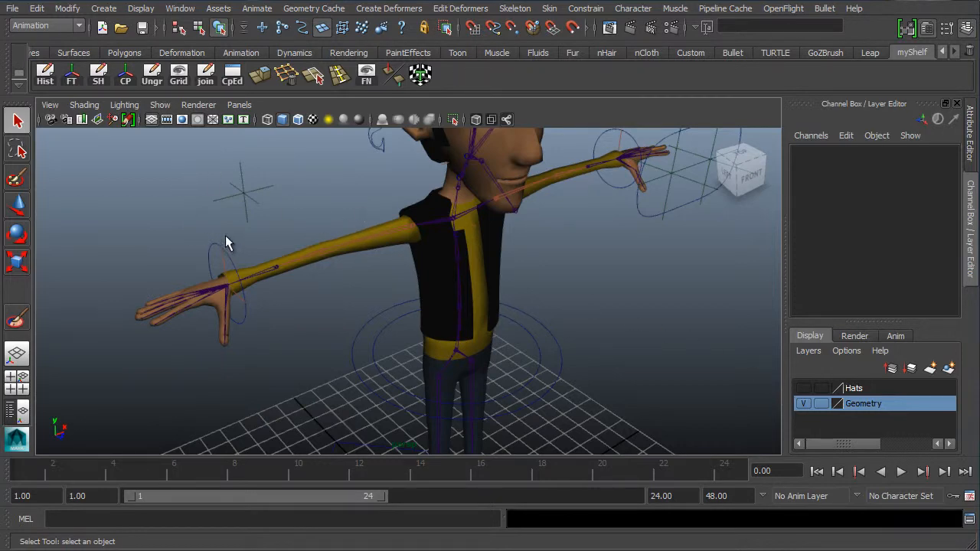
alt+drag(225, 243, 284, 301)
alt+drag(208, 346, 285, 287)
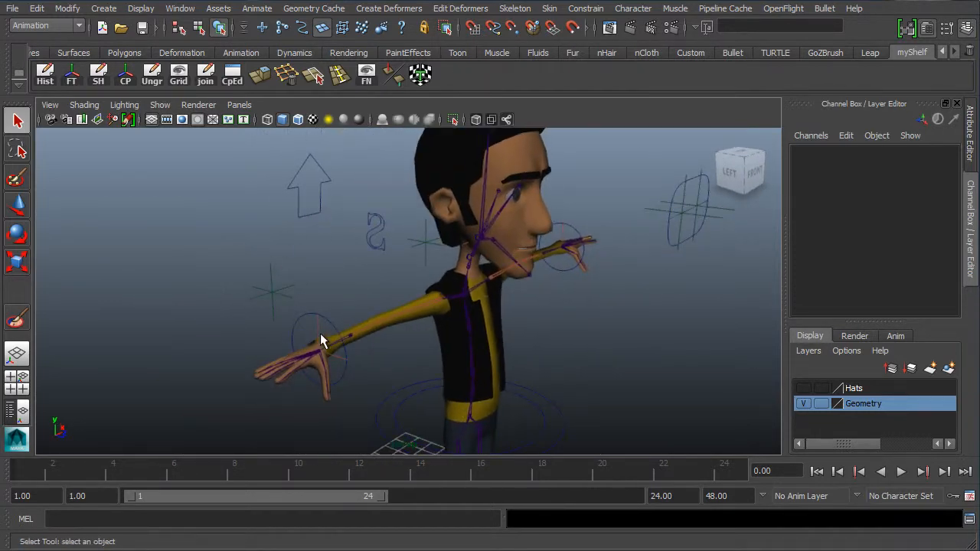
alt+right_drag(308, 360, 331, 333)
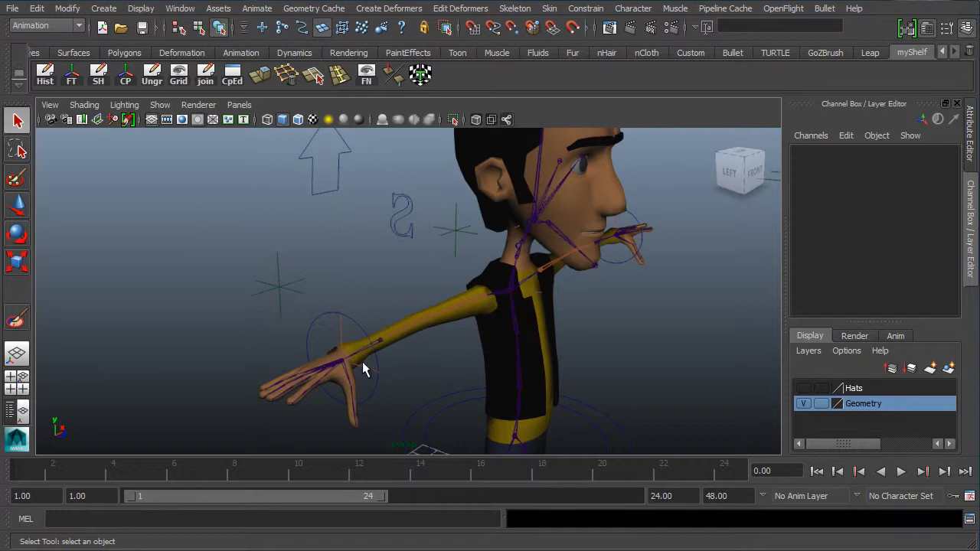
alt+drag(457, 320, 406, 309)
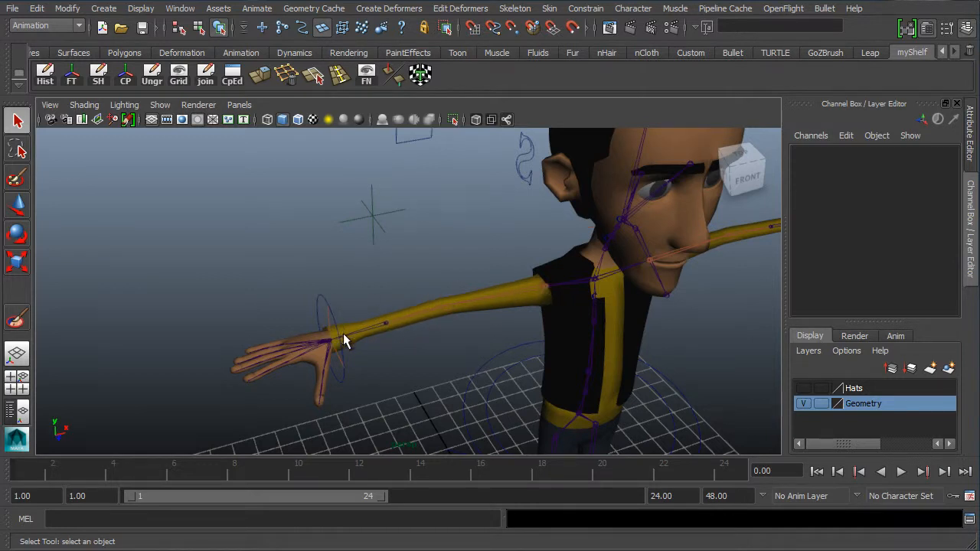
alt+drag(330, 344, 293, 331)
alt+middle_drag(293, 325, 408, 294)
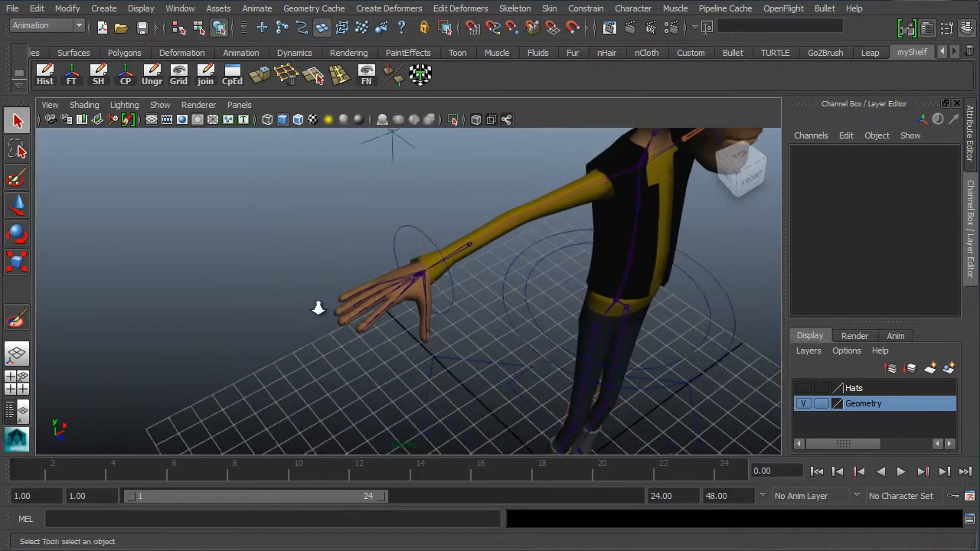
alt+right_drag(317, 308, 425, 271)
alt+middle_drag(426, 271, 428, 236)
alt+middle_drag(277, 276, 253, 280)
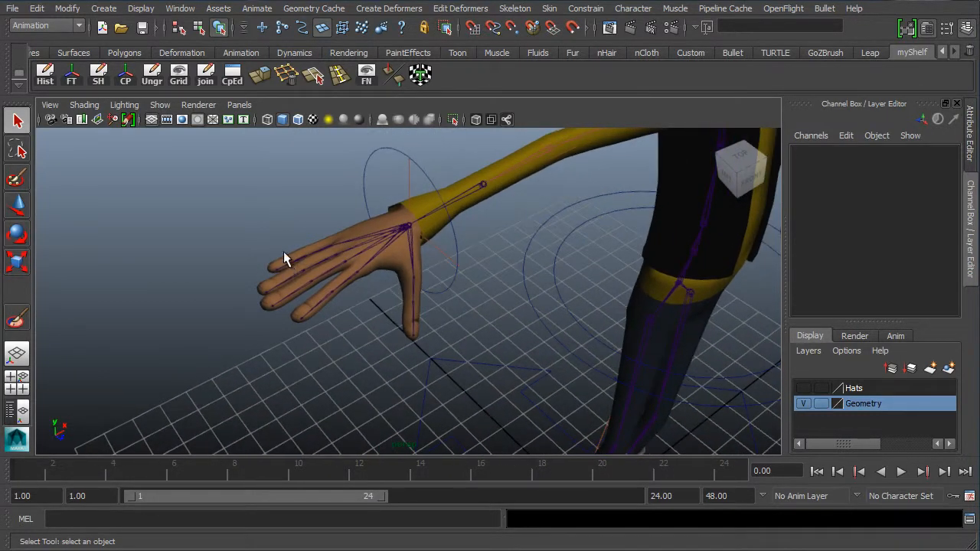
Open the Component Editor and move it aside to uncover the right hand
click(181, 9)
mouse_move(224, 35)
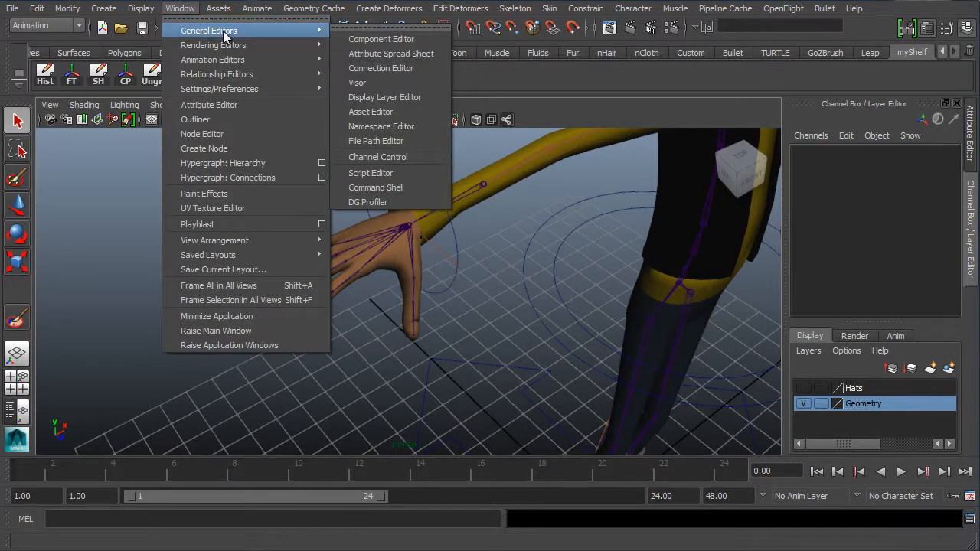
click(385, 39)
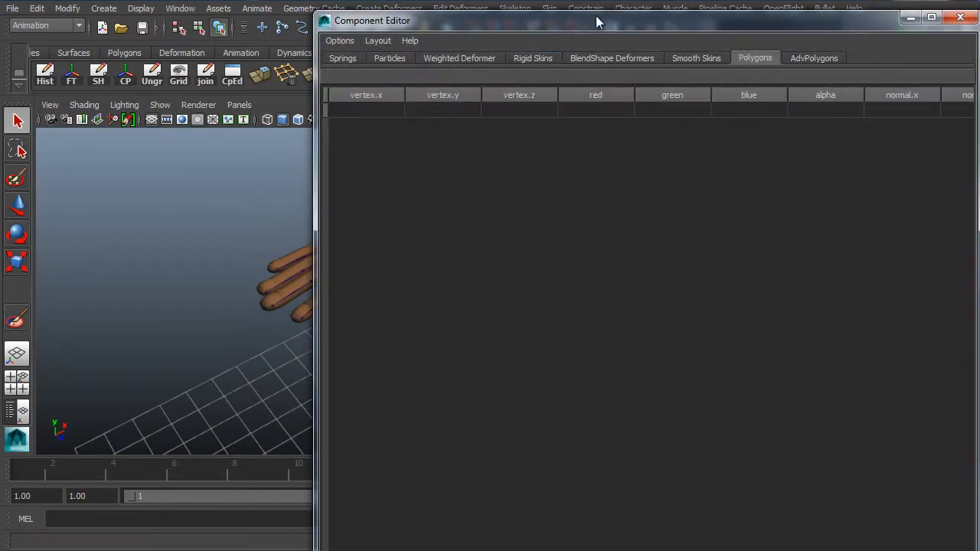
drag(602, 16, 265, 22)
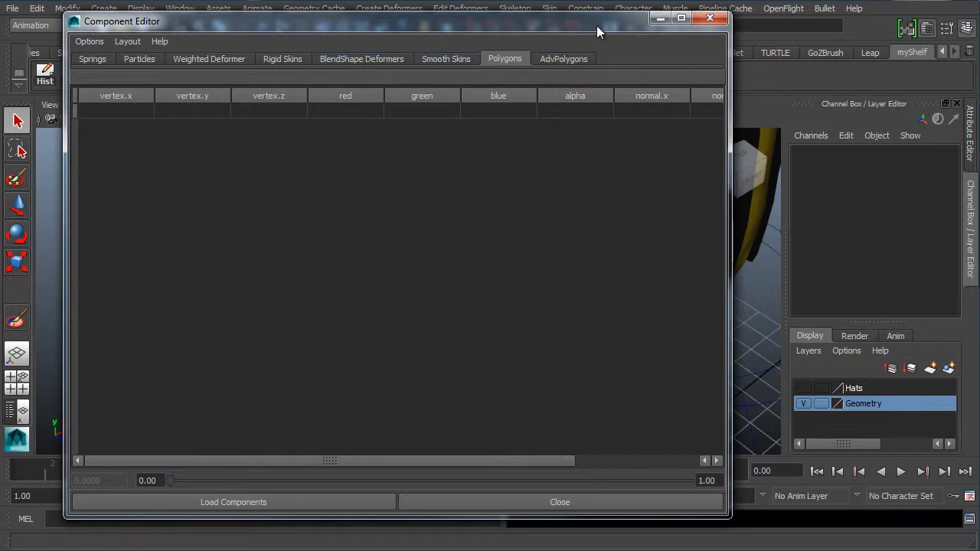
drag(616, 23, 112, 29)
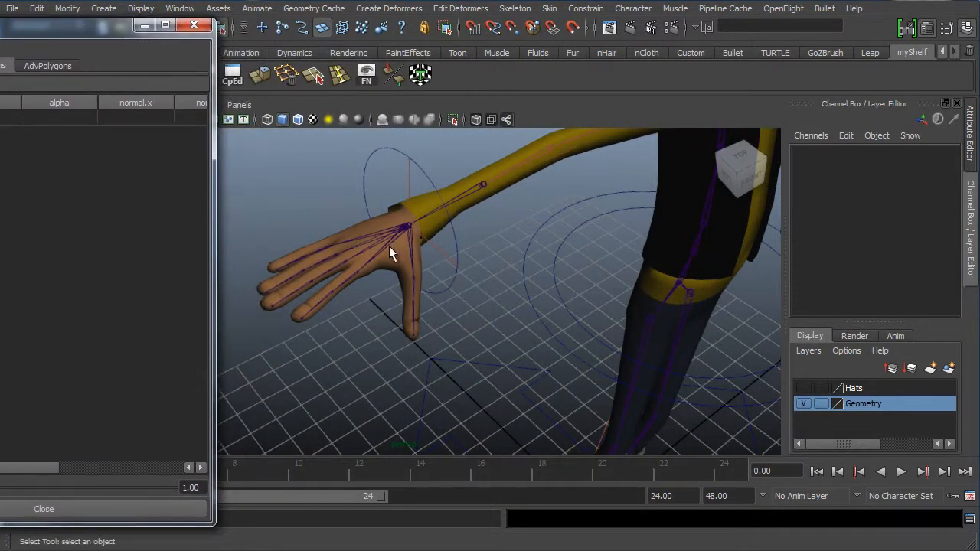
Switch the body mesh to vertex mode at the right hand and minimize the Component Editor
right_drag(383, 252, 344, 274)
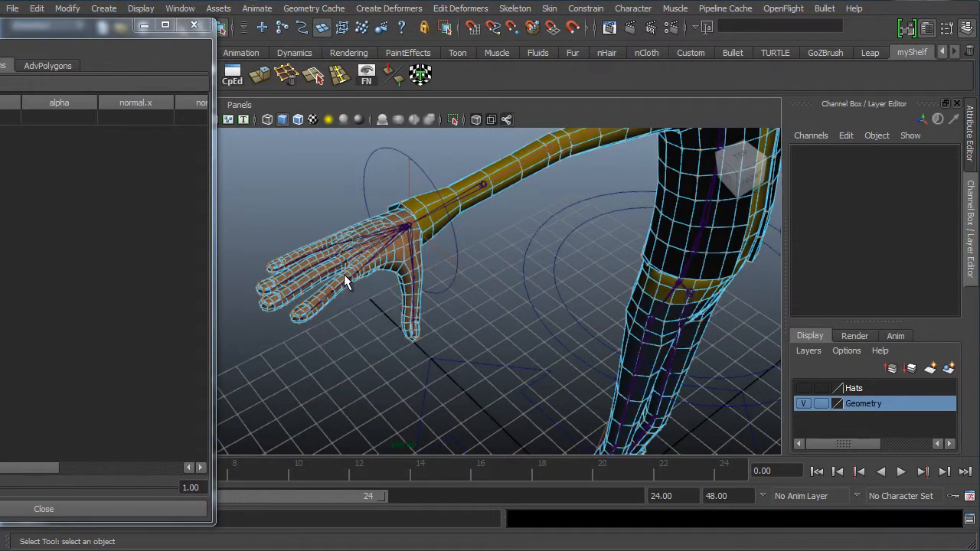
alt+drag(381, 342, 346, 326)
alt+right_drag(316, 319, 373, 318)
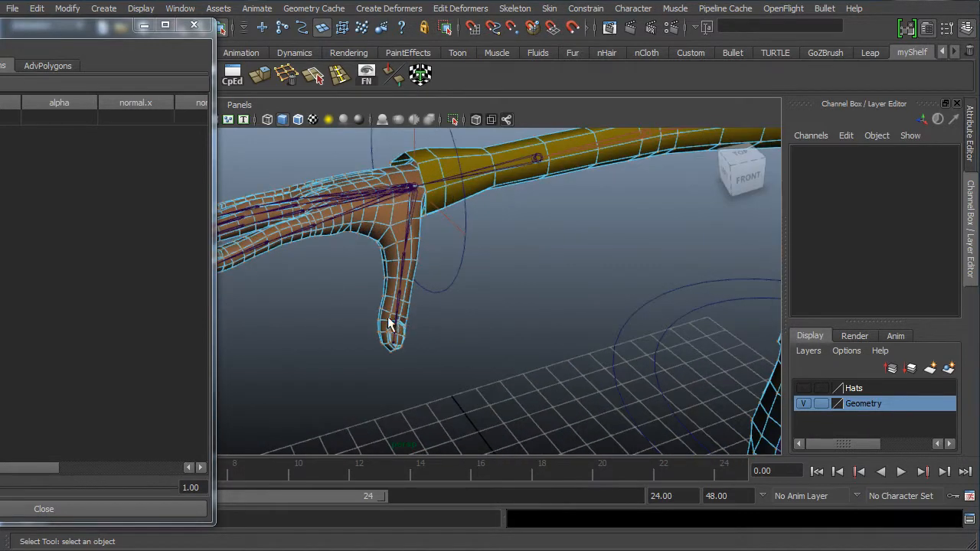
alt+middle_drag(373, 315, 394, 349)
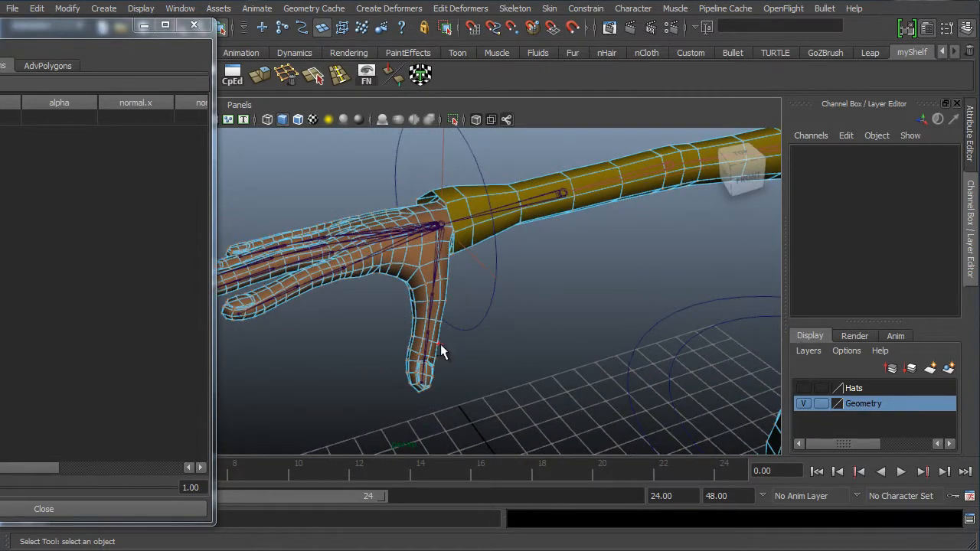
click(144, 25)
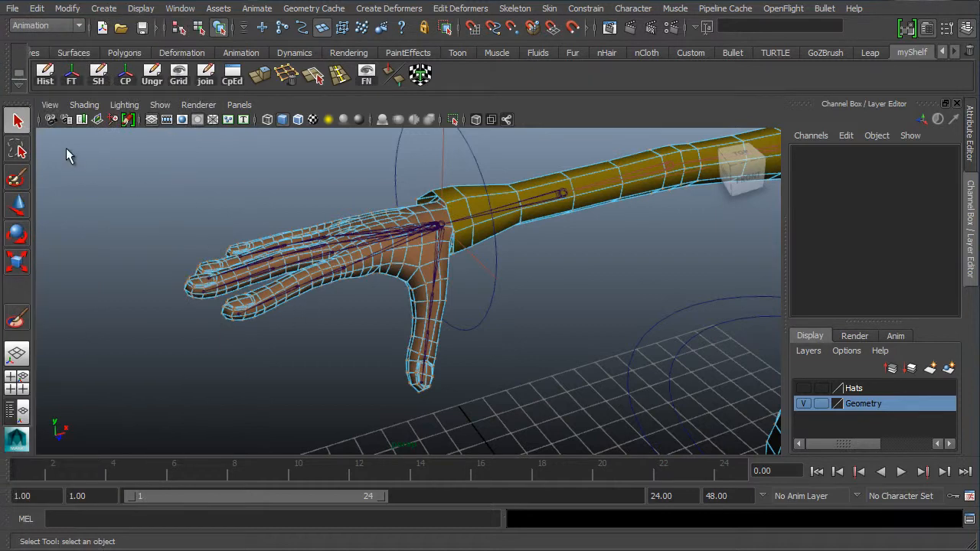
Select the vertices at the tip of the right thumb with the Lasso tool
click(17, 151)
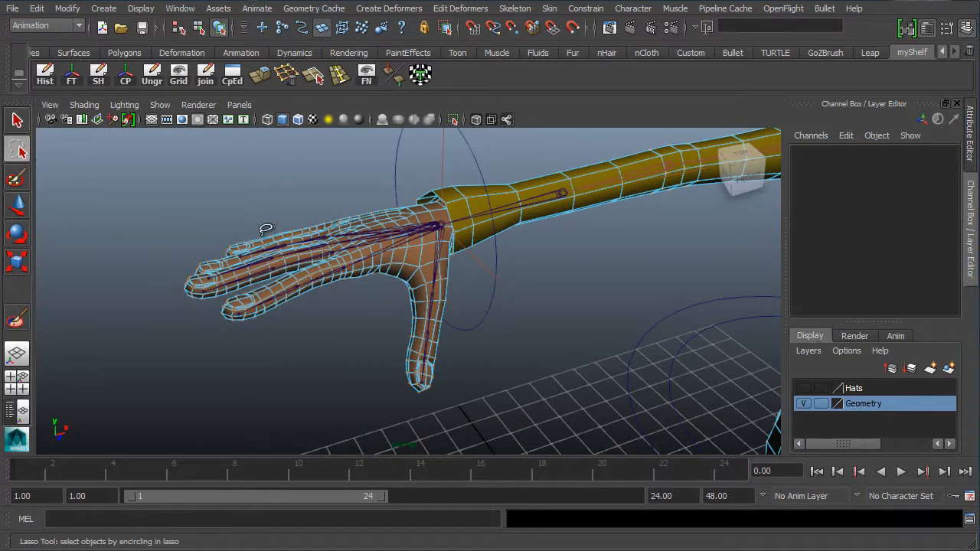
alt+middle_drag(357, 284, 334, 299)
right_drag(365, 285, 321, 286)
alt+middle_drag(324, 317, 300, 293)
alt+right_drag(300, 293, 385, 310)
alt+middle_drag(333, 293, 385, 309)
right_drag(371, 250, 310, 224)
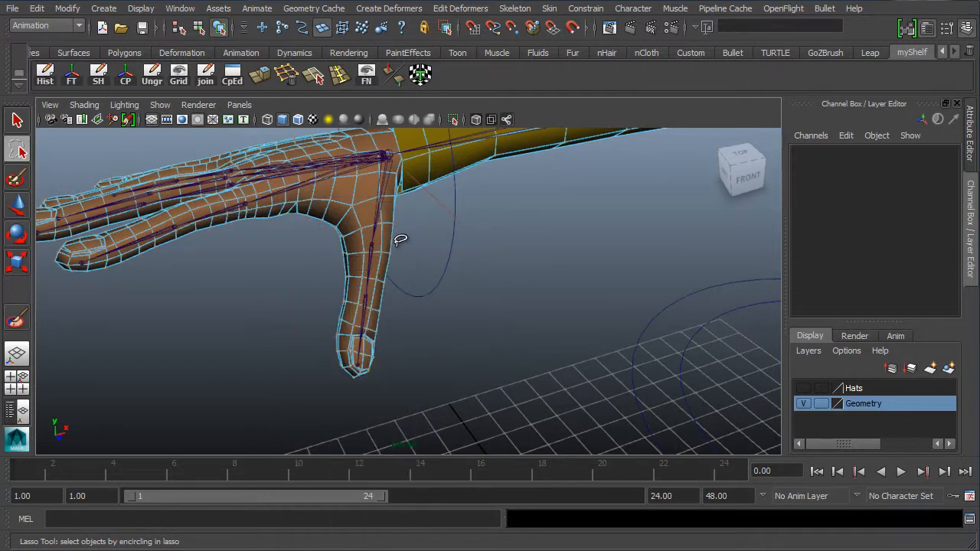
alt+middle_drag(414, 215, 441, 255)
alt+middle_drag(318, 297, 307, 240)
mouse_move(409, 301)
mouse_down()
mouse_move(374, 284)
mouse_move(291, 324)
mouse_move(442, 381)
mouse_move(395, 295)
mouse_up()
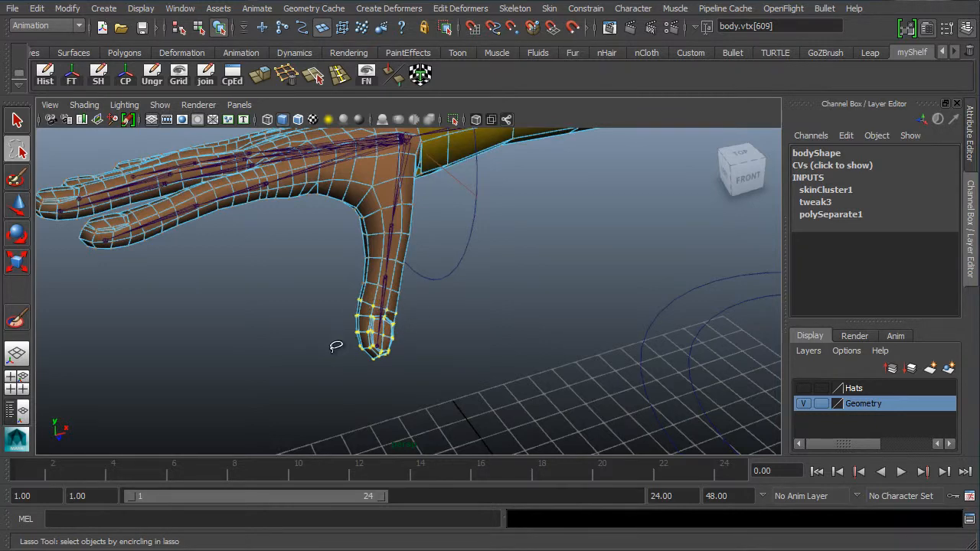
Restore the Component Editor, close it and reopen it for the selected thumb-tip vertices
alt+middle_drag(371, 242, 453, 309)
alt+drag(453, 308, 408, 297)
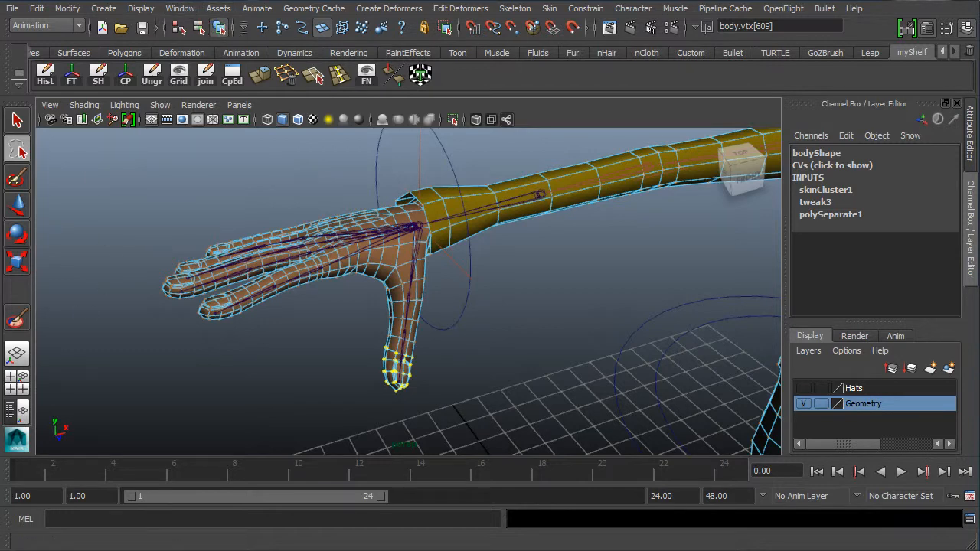
click(131, 507)
drag(46, 25, 621, 21)
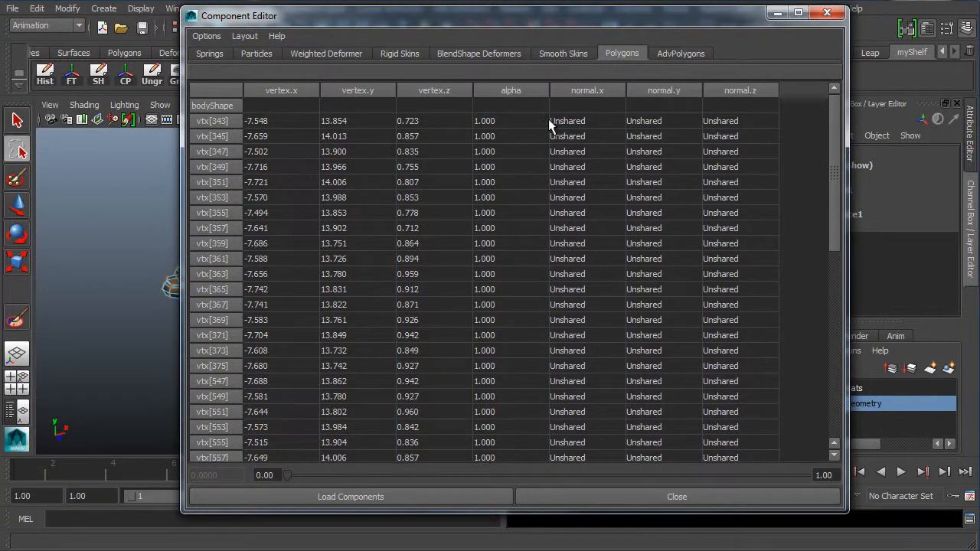
click(827, 12)
click(173, 11)
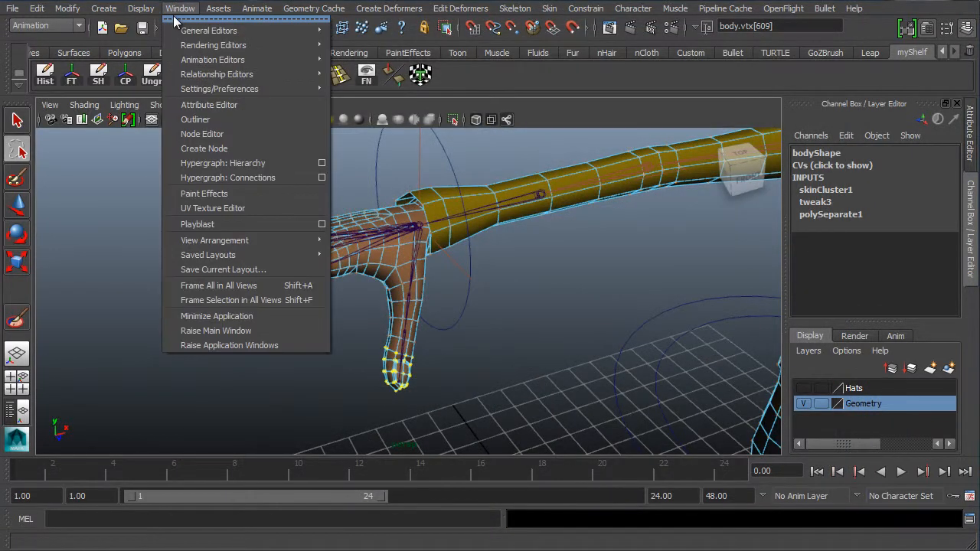
mouse_move(204, 31)
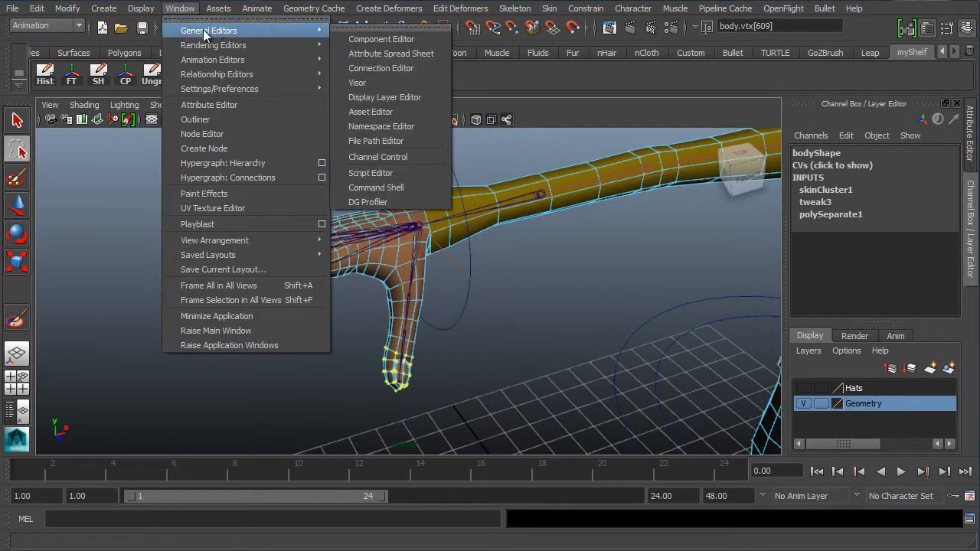
click(402, 39)
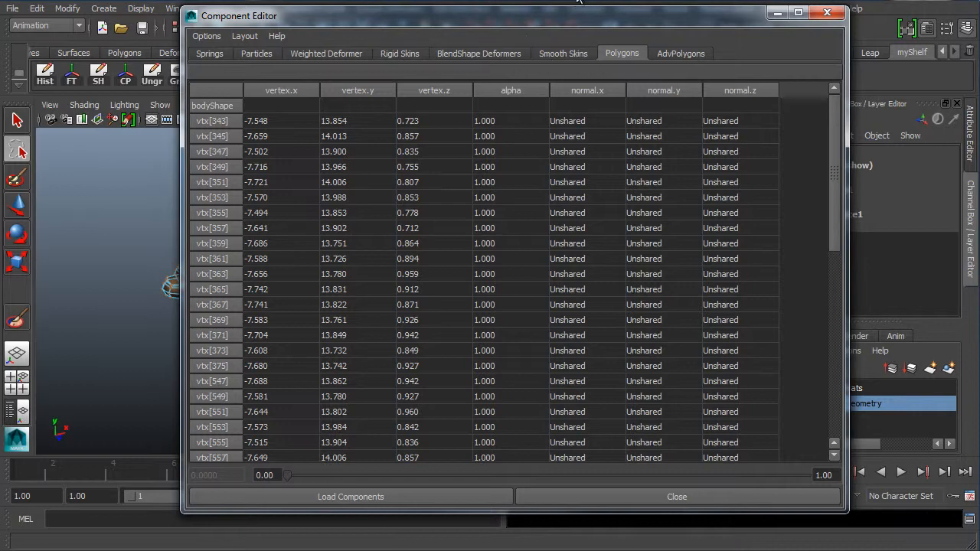
Display the smooth-skin weights of the thumb-tip vertices and move the Component Editor aside to uncover the right thumb
drag(602, 19, 542, 15)
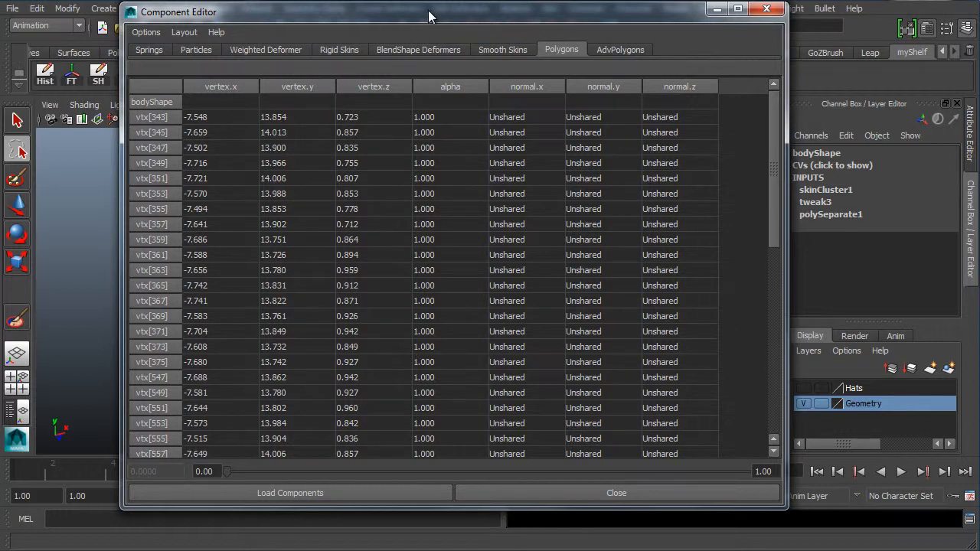
click(501, 53)
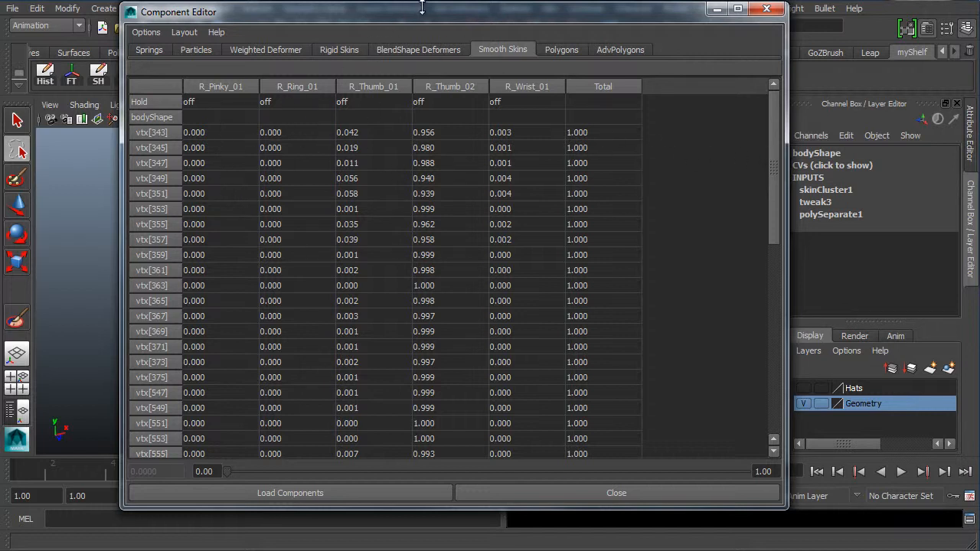
drag(439, 14, 573, 18)
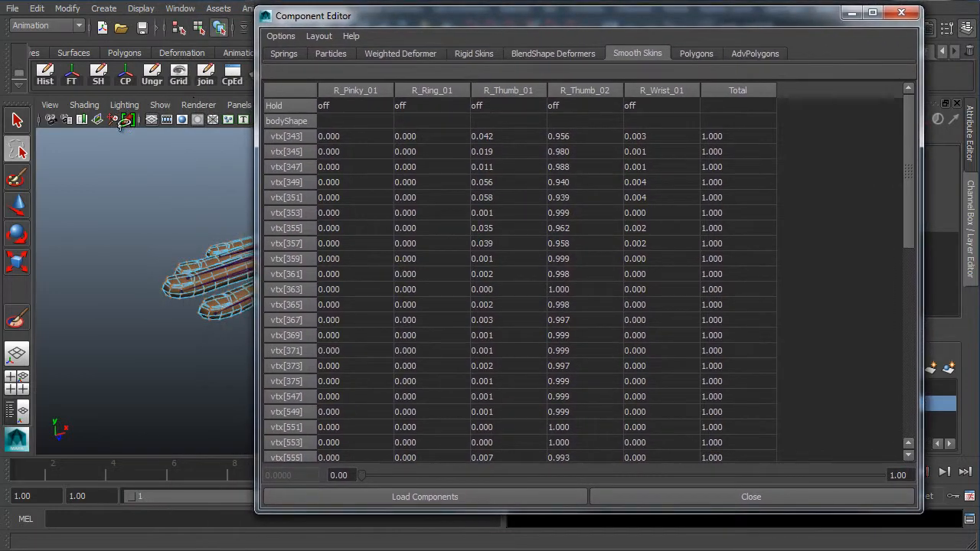
alt+middle_drag(187, 238, 62, 211)
alt+middle_drag(244, 222, 135, 223)
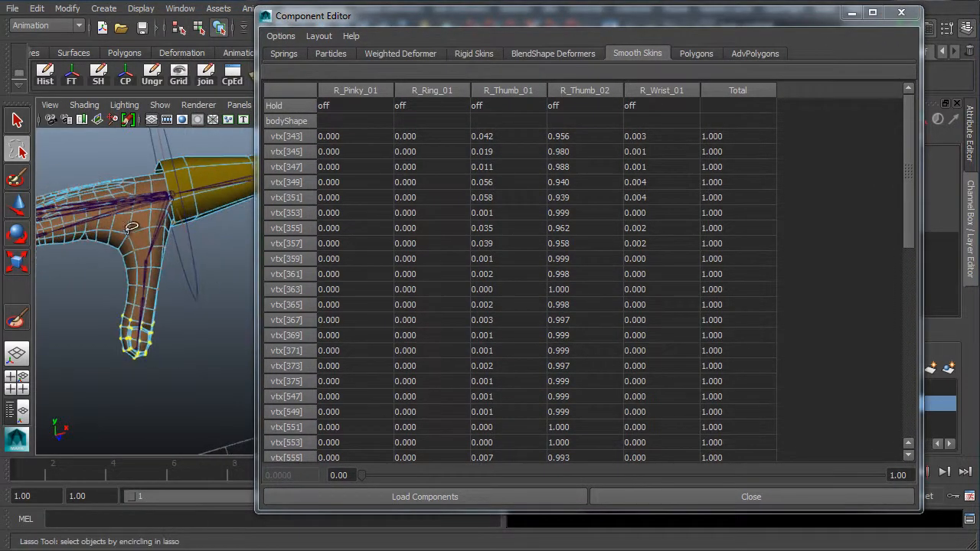
mouse_move(136, 222)
alt+mouse_down()
mouse_move(112, 232)
mouse_move(144, 215)
alt+mouse_up()
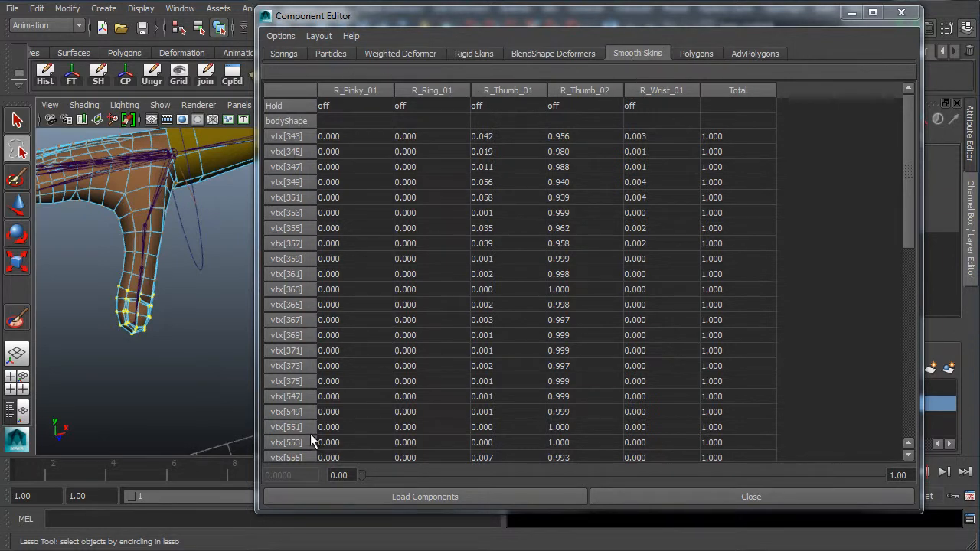
Examine the joint weights listed for the thumb-tip vertices and compare them with the selected points on the thumb
drag(911, 154, 884, 429)
drag(880, 362, 927, 101)
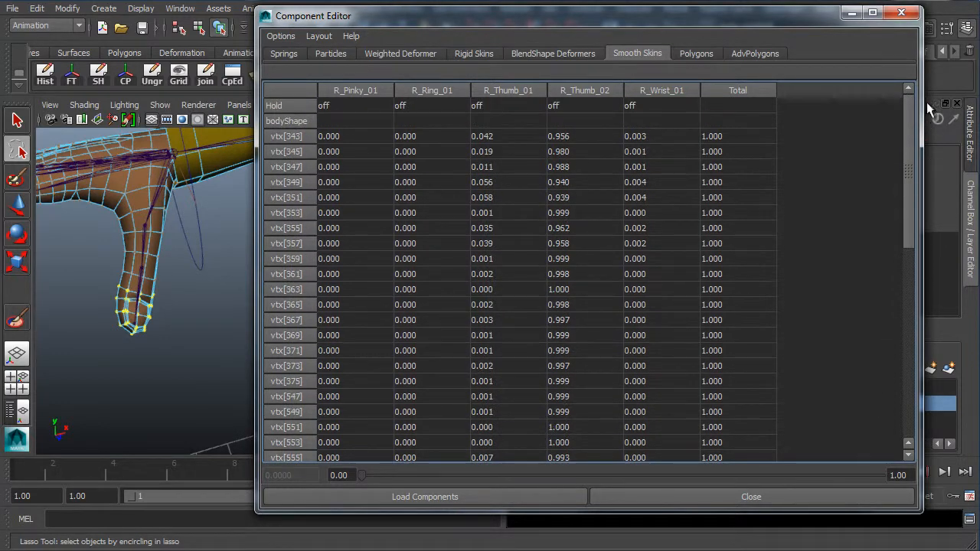
mouse_move(115, 317)
alt+mouse_down()
mouse_move(126, 309)
mouse_move(105, 276)
alt+mouse_up()
alt+right_drag(105, 276, 125, 274)
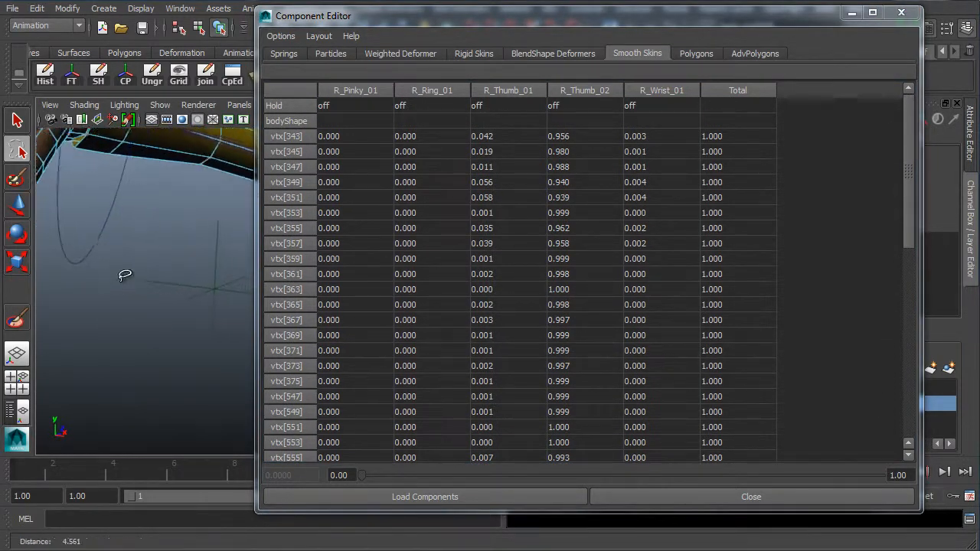
alt+middle_drag(124, 273, 200, 288)
alt+drag(109, 237, 142, 280)
mouse_move(217, 277)
alt+mouse_down()
mouse_move(170, 302)
mouse_move(151, 269)
mouse_move(201, 281)
mouse_move(128, 287)
mouse_move(153, 299)
mouse_move(188, 291)
alt+mouse_up()
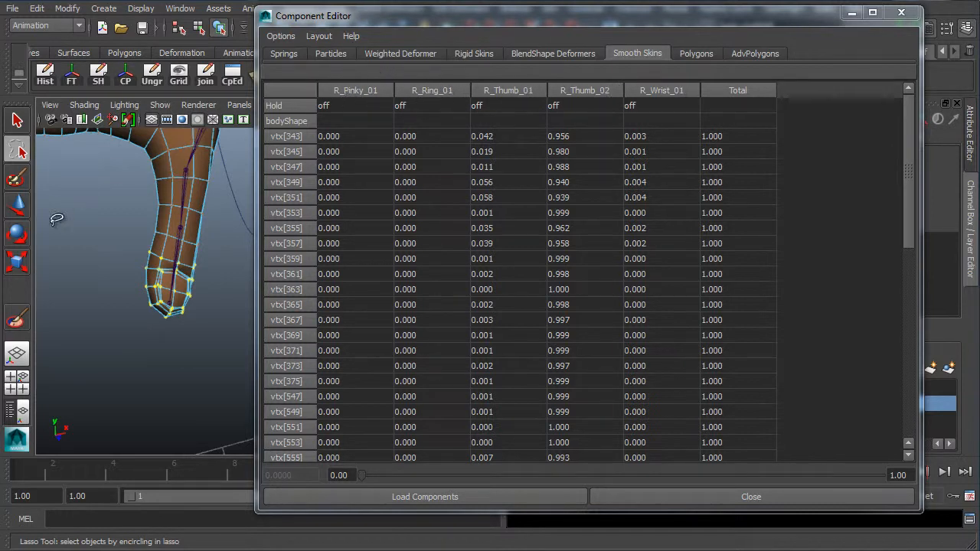
alt+right_drag(123, 241, 40, 252)
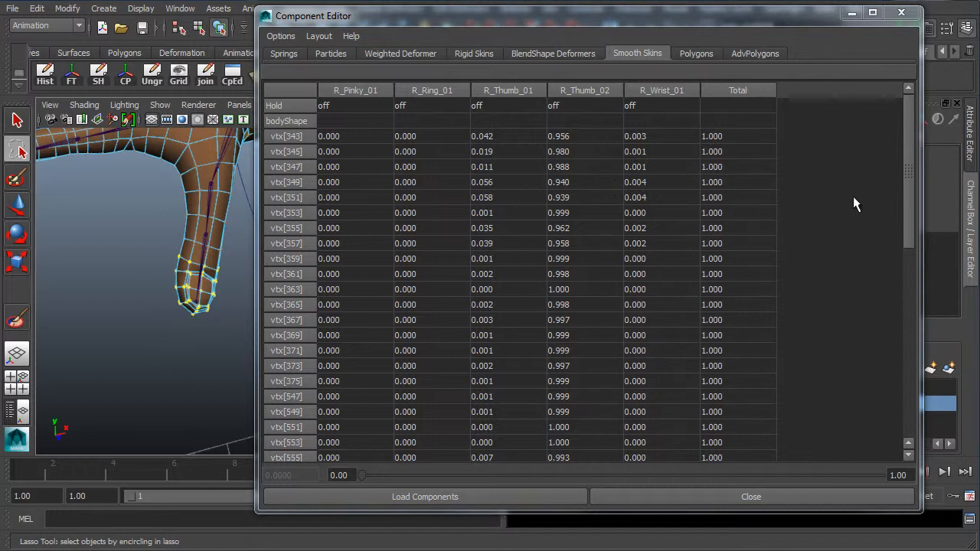
drag(909, 189, 921, 169)
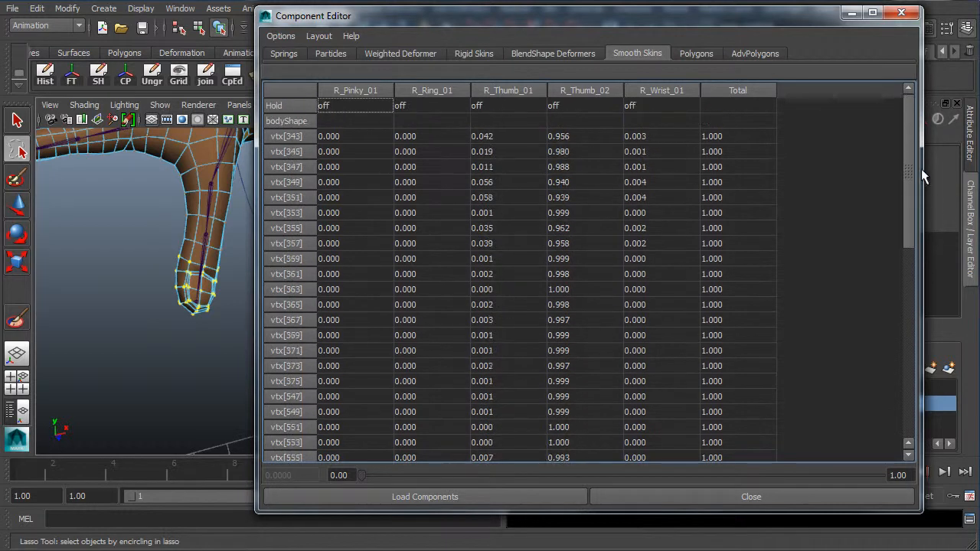
Set the R_Pinky_01 weight to 0 for all listed thumb-tip vertices, vtx[343] through vtx[609]
click(345, 135)
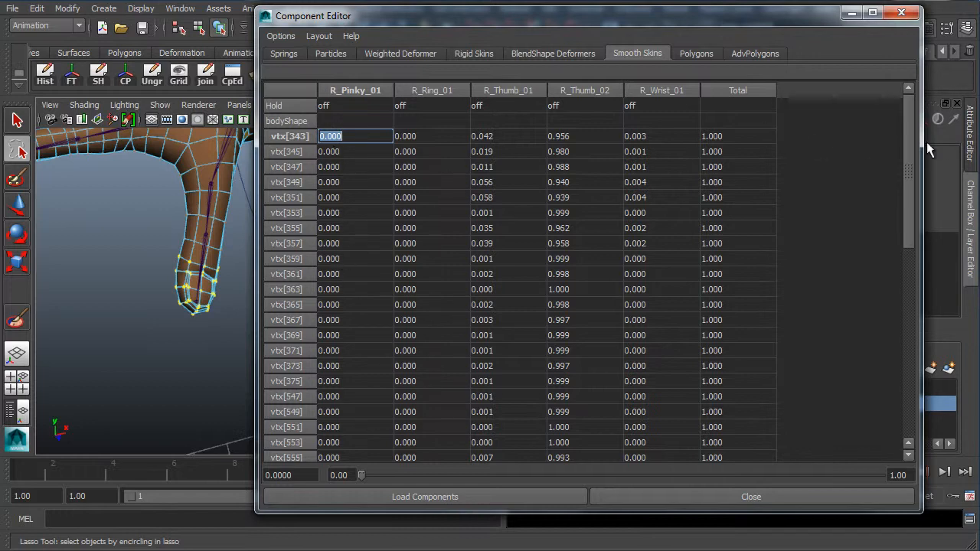
drag(908, 158, 903, 383)
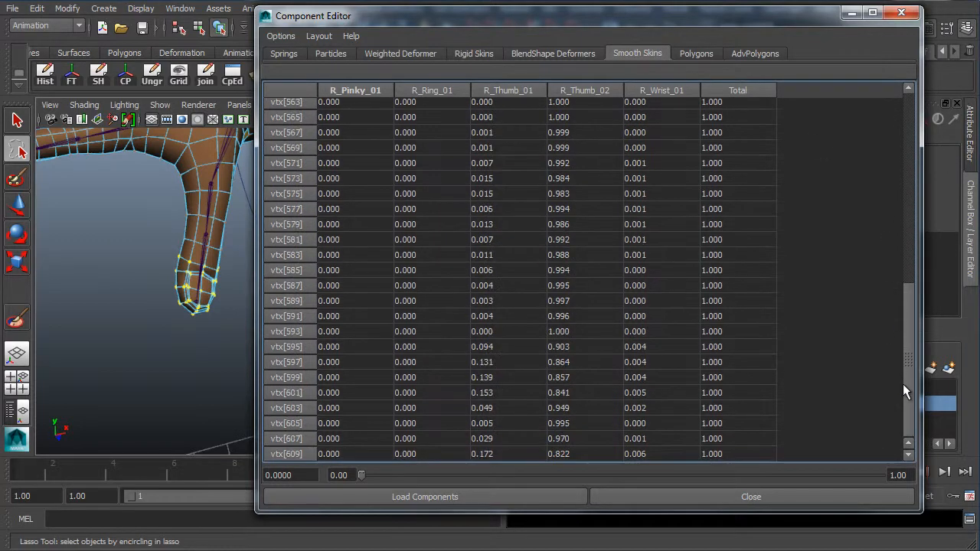
shift+click(346, 454)
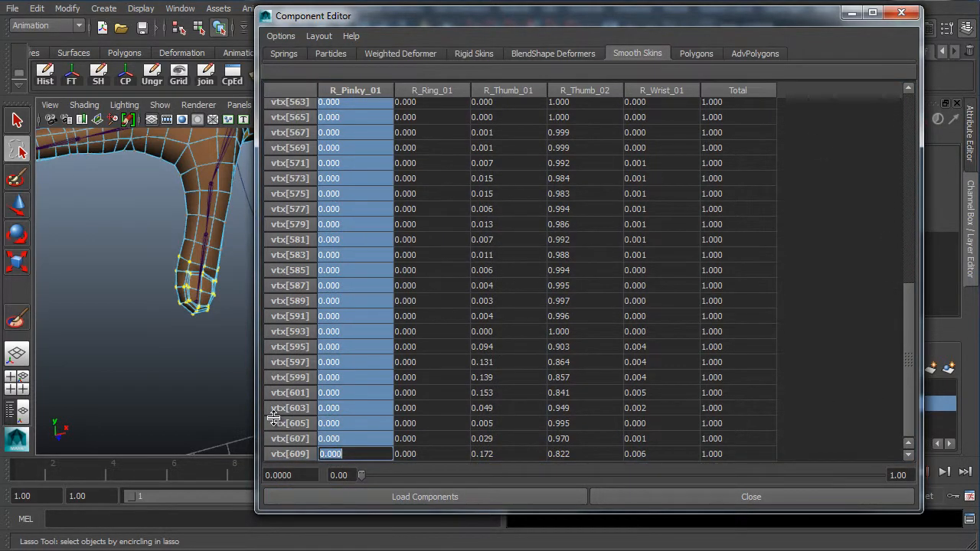
text(0)
key(Return)
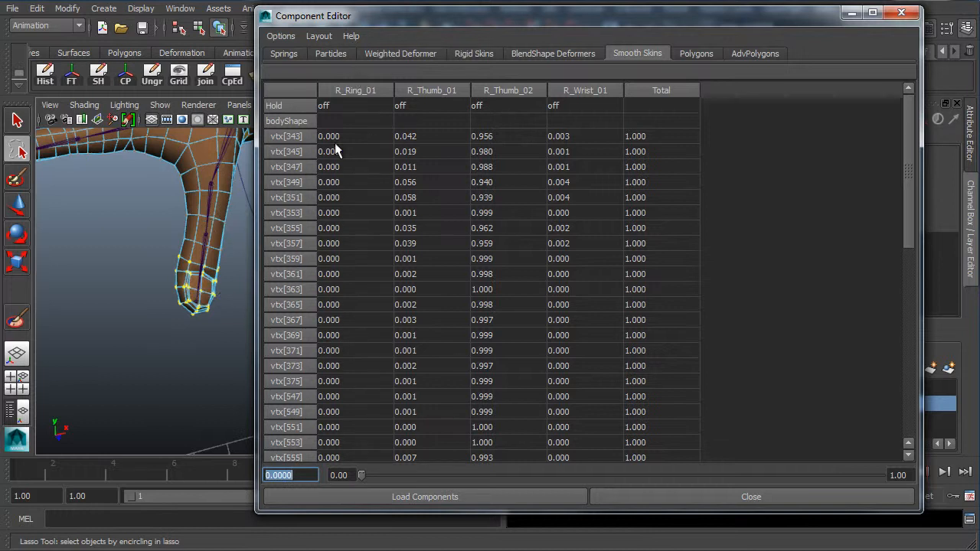
Set both the R_Ring_01 and R_Thumb_01 weights to 0 for all listed thumb-tip vertices
click(356, 135)
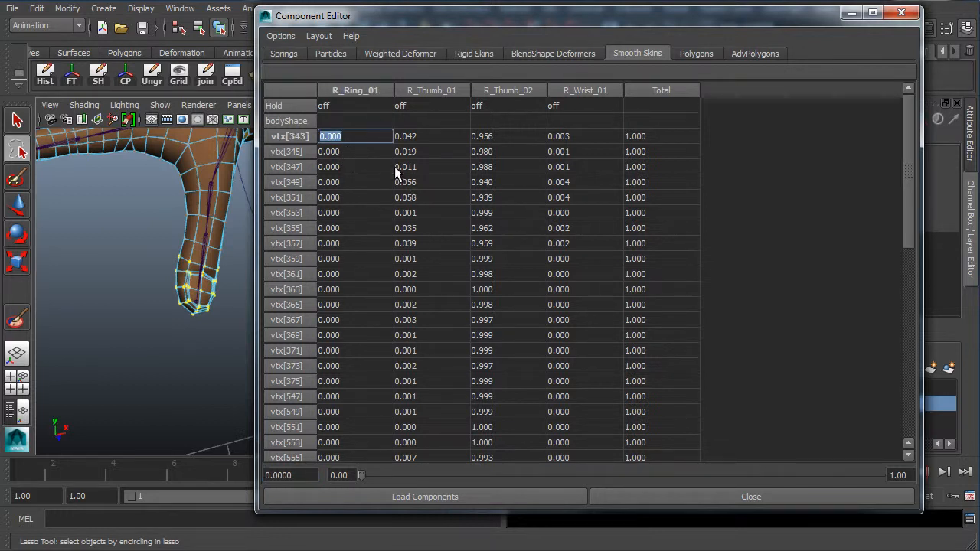
click(364, 136)
double_click(349, 138)
drag(909, 146, 880, 376)
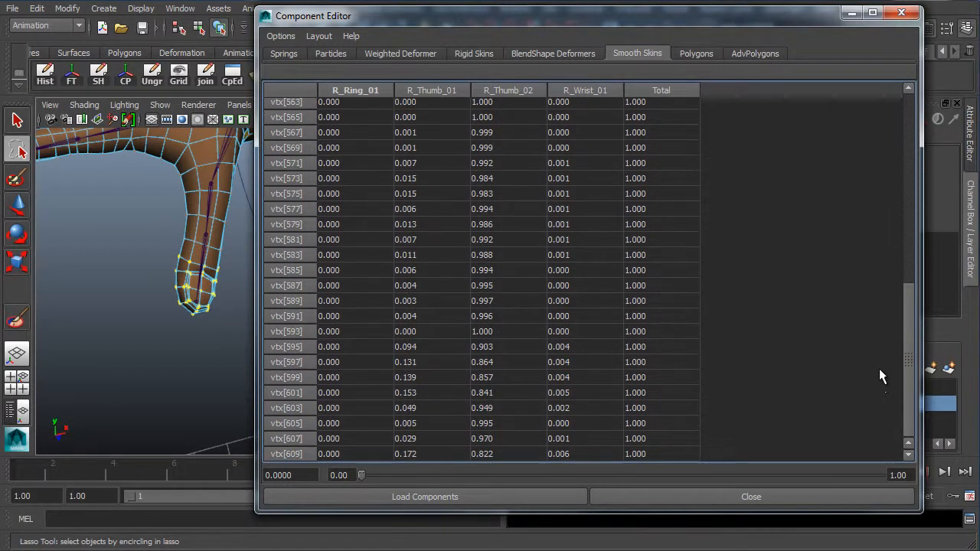
shift+click(414, 454)
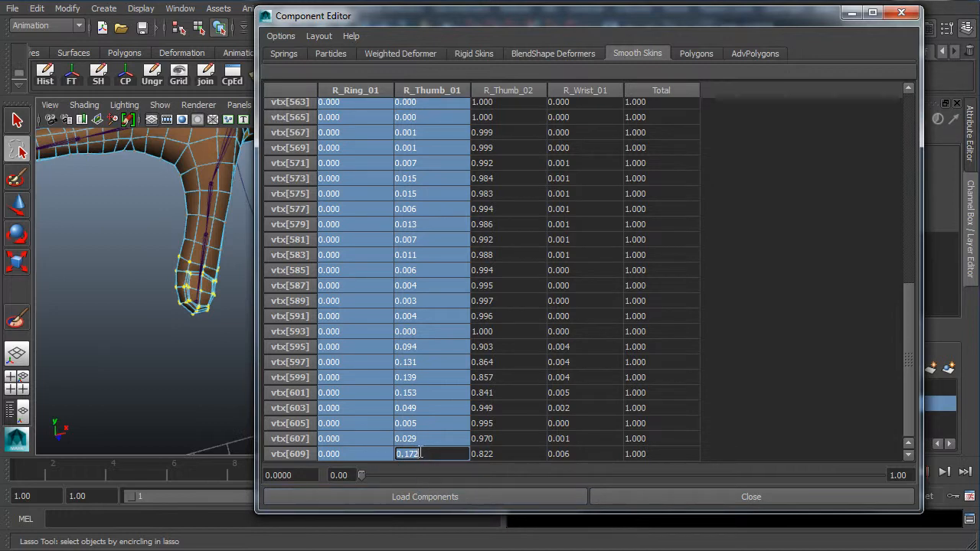
text(0)
key(Return)
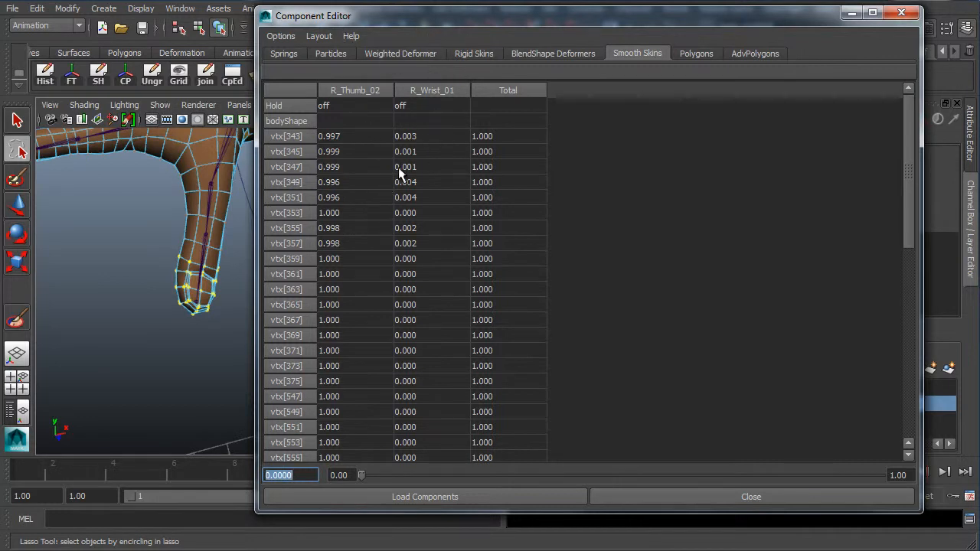
Set the R_Wrist_01 weight to 0 for all listed thumb-tip vertices and close the Component Editor
click(428, 135)
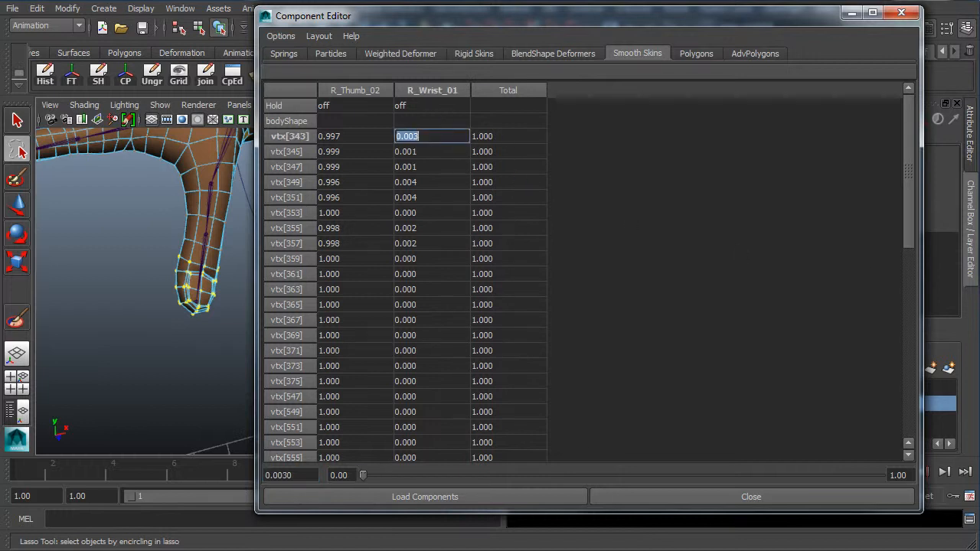
drag(911, 173, 825, 424)
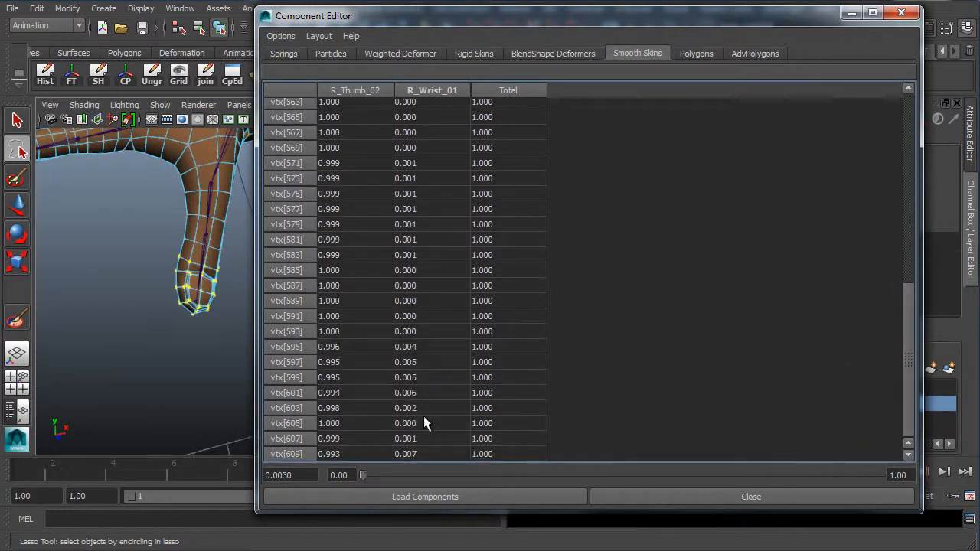
shift+click(413, 453)
text(0)
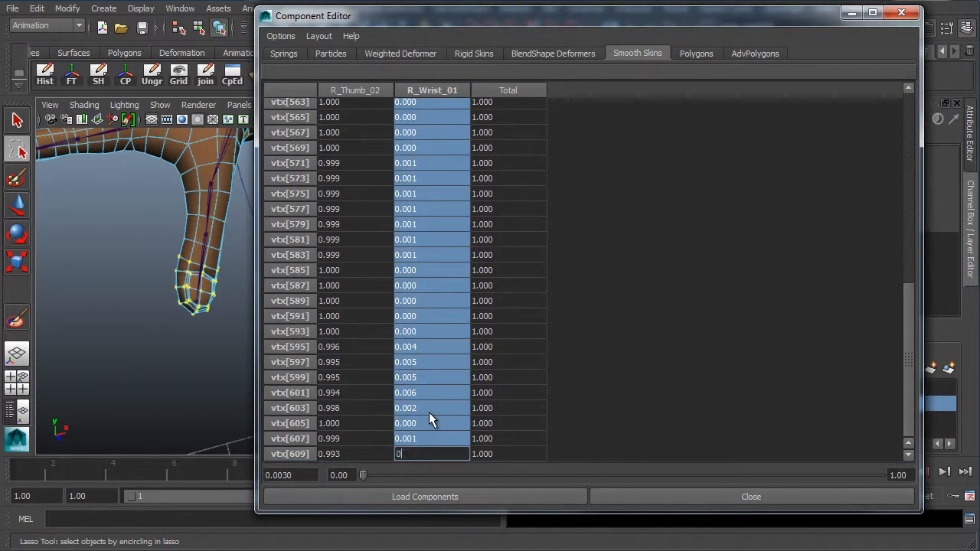
key(Return)
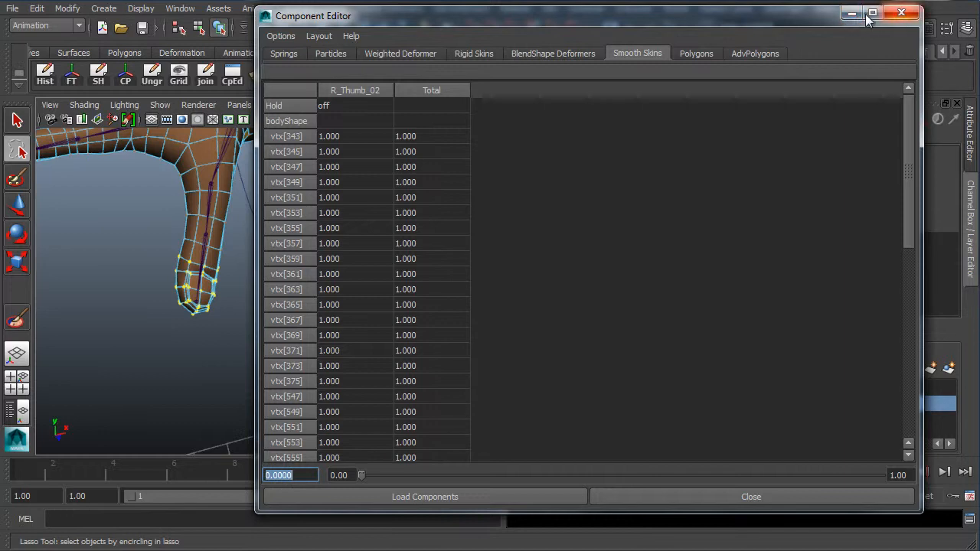
click(902, 13)
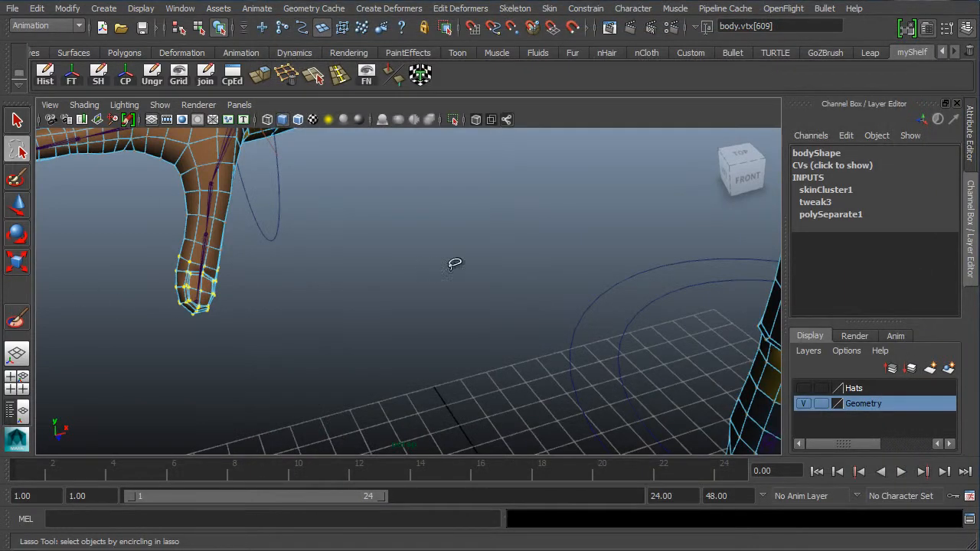
Clear the vertex selection and activate the Move tool with the right arm in view
alt+right_drag(457, 264, 283, 266)
mouse_move(283, 266)
alt+mouse_down()
mouse_move(338, 237)
mouse_move(424, 292)
alt+mouse_up()
key(w)
click(440, 273)
drag(366, 269, 434, 293)
alt+drag(307, 221, 339, 160)
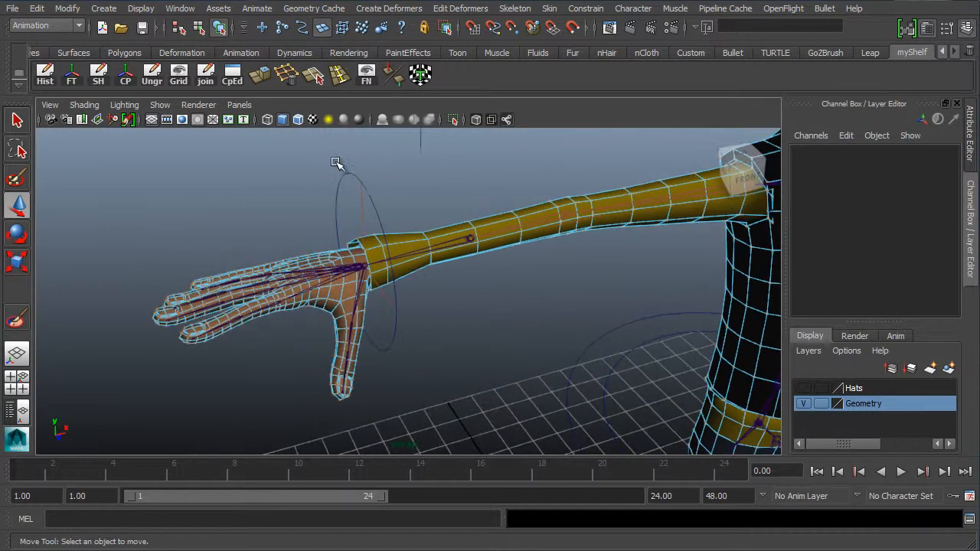
Make curves selectable, test the hand deformation by moving the rightHandManip control, and undo the move
click(302, 27)
drag(398, 331, 440, 355)
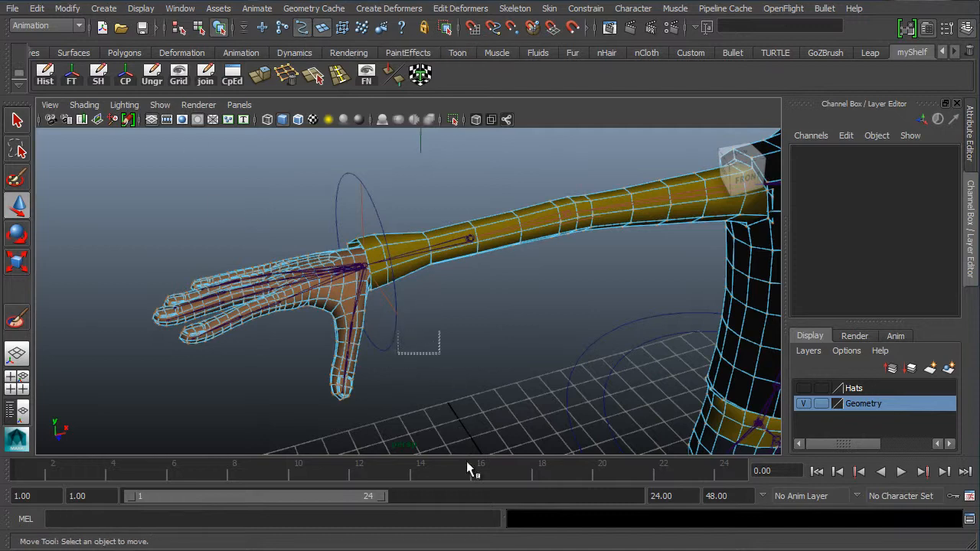
click(398, 343)
alt+drag(473, 300, 381, 349)
drag(374, 267, 438, 276)
key(ctrl+z)
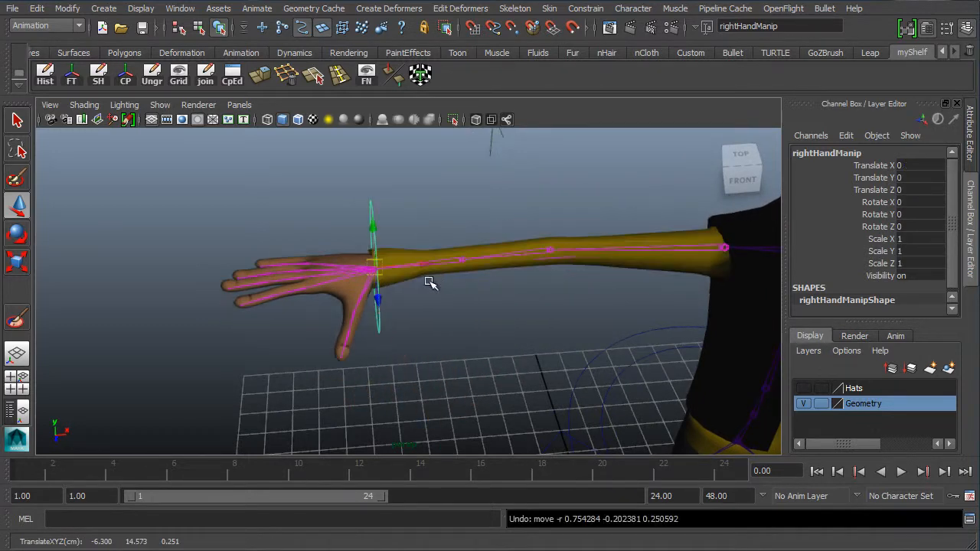
Make joints selectable instead of curves, with the right thumb in close view
alt+right_drag(369, 300, 475, 305)
alt+middle_drag(475, 305, 584, 281)
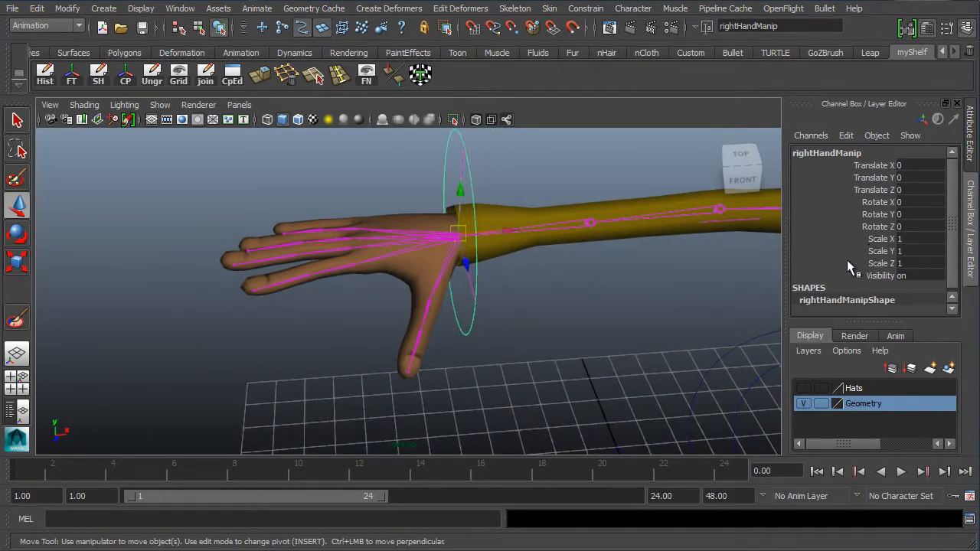
alt+drag(490, 299, 417, 223)
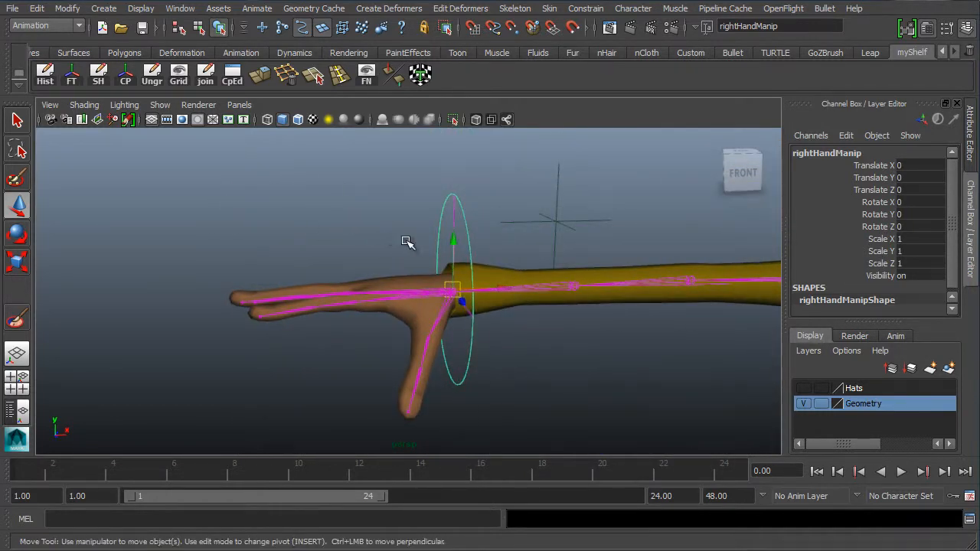
alt+middle_drag(384, 229, 348, 218)
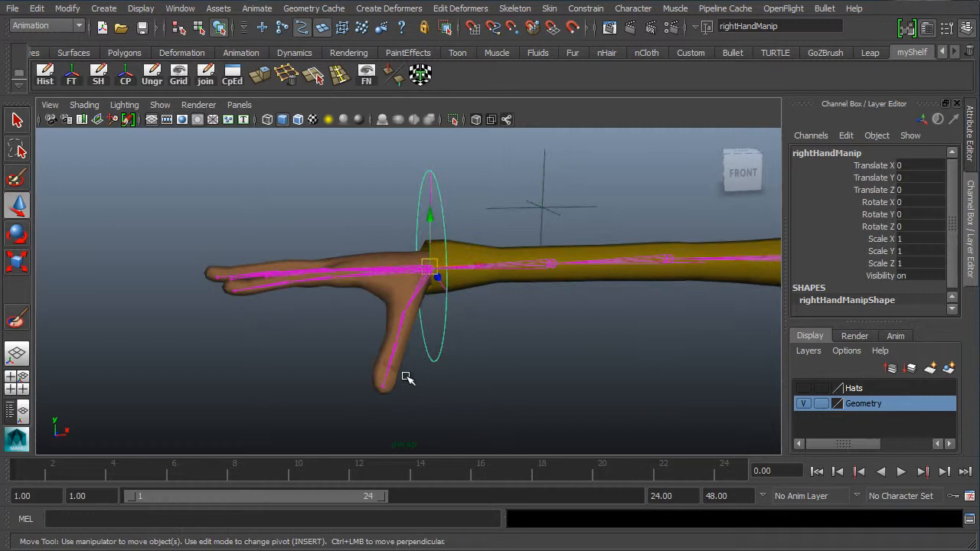
alt+middle_drag(371, 327, 358, 280)
click(360, 317)
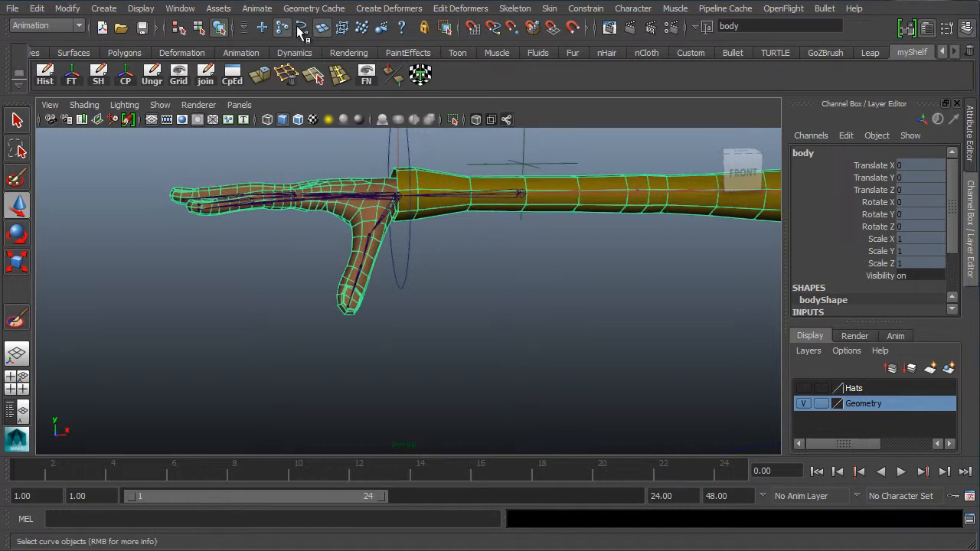
alt+drag(278, 252, 356, 225)
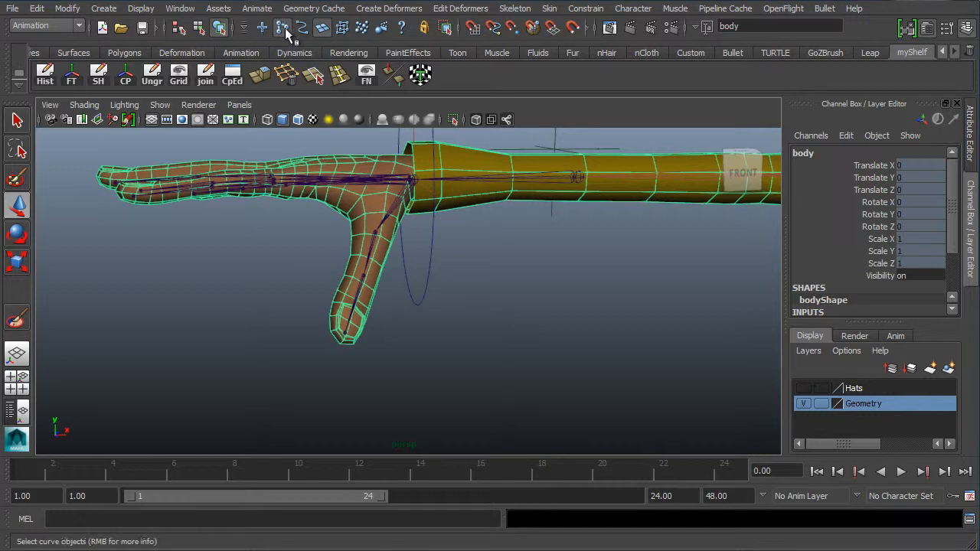
Test the thumb tip's deformation by rotating the R_Thumb_02 joint, and undo the rotation
click(363, 287)
alt+right_drag(241, 278, 428, 282)
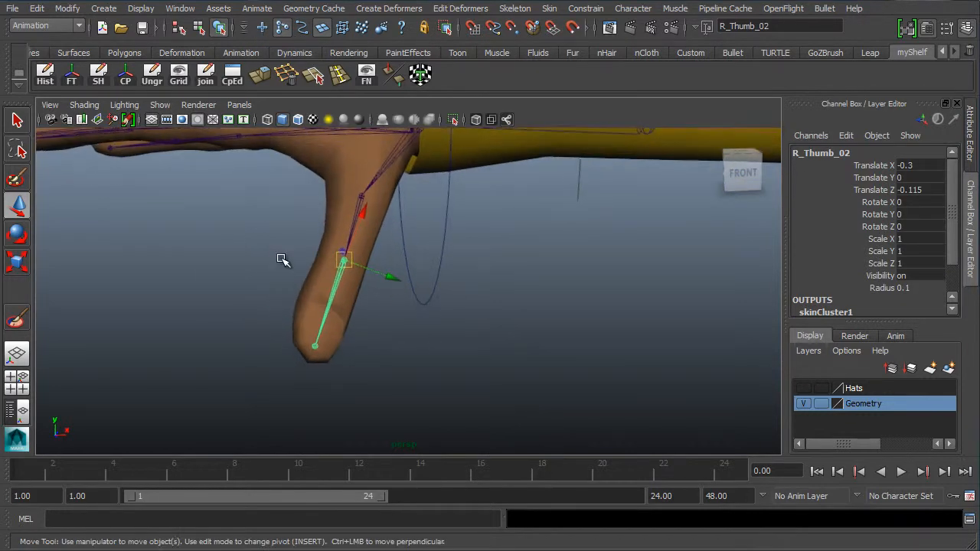
key(e)
drag(367, 225, 323, 281)
key(ctrl+z)
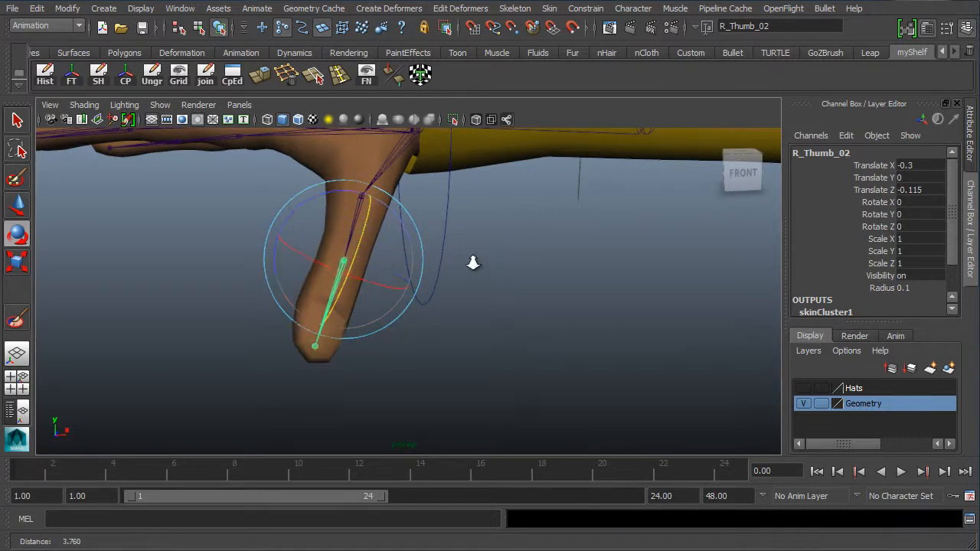
Test the deformation of the whole thumb by rotating the R_Thumb_01 joint, and undo the rotation
scroll(468, 263, down, 3)
click(499, 306)
click(372, 228)
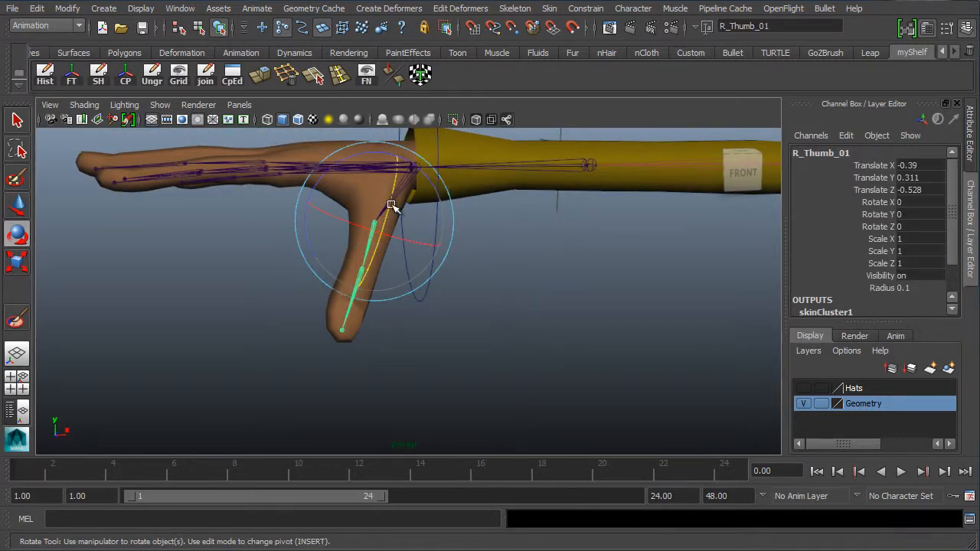
drag(391, 206, 337, 272)
key(ctrl+z)
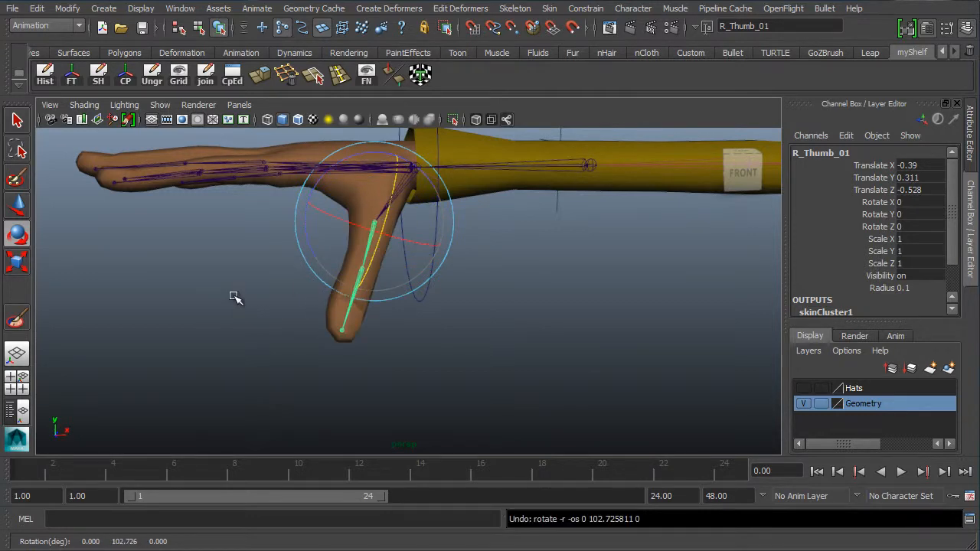
Select R_Pinky_01, R_Ring_01, R_Pinky_02 and R_Ring_02 together as the joints for the finger bend test
alt+drag(235, 297, 201, 237)
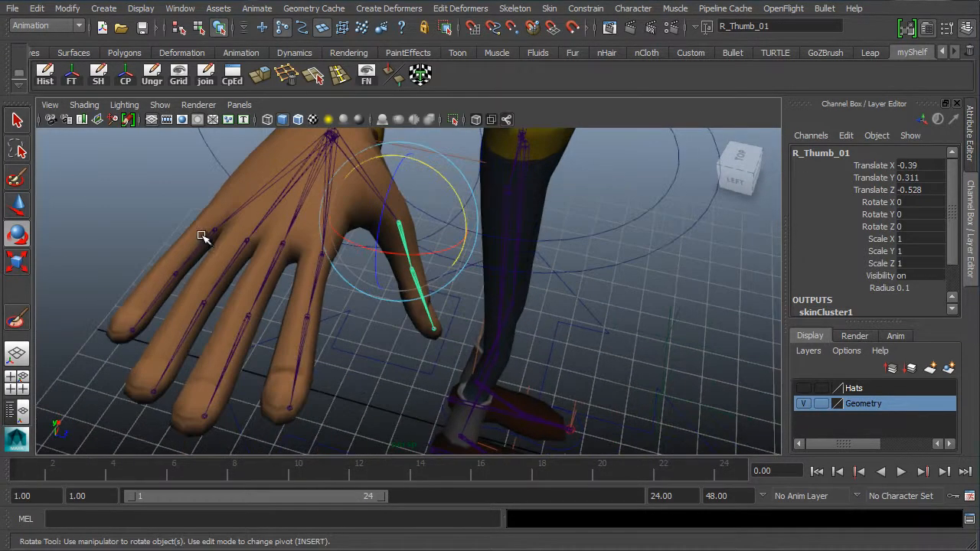
click(192, 246)
click(194, 257)
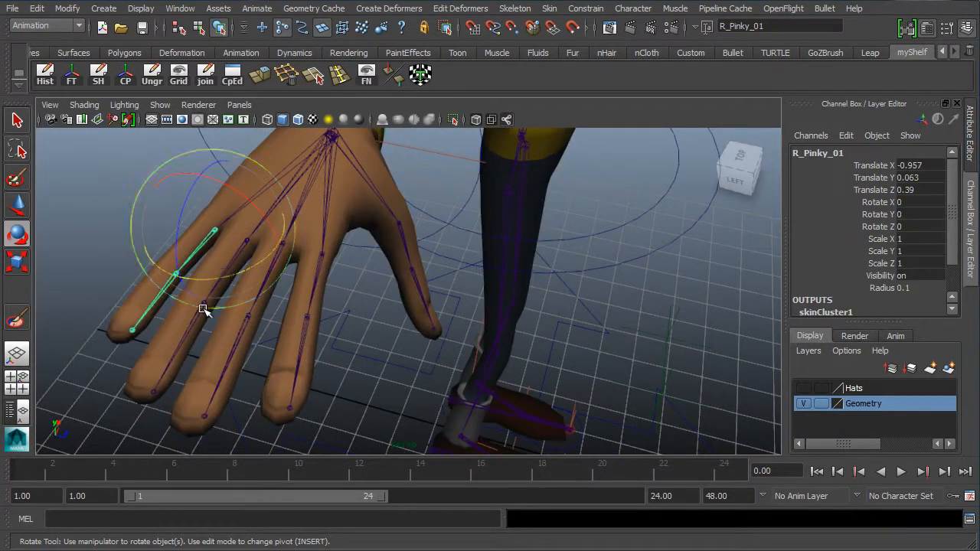
key(q)
shift+click(223, 278)
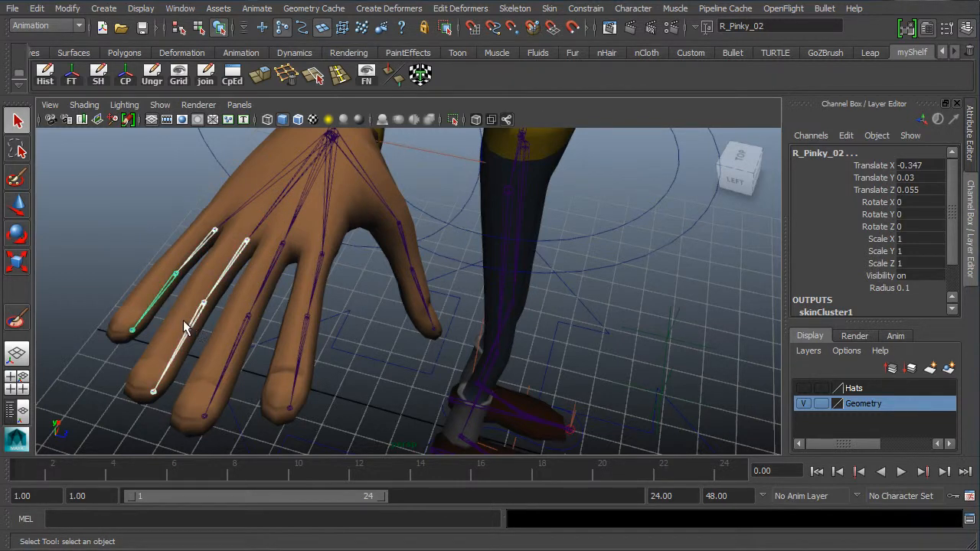
shift+click(183, 320)
alt+drag(299, 300, 276, 286)
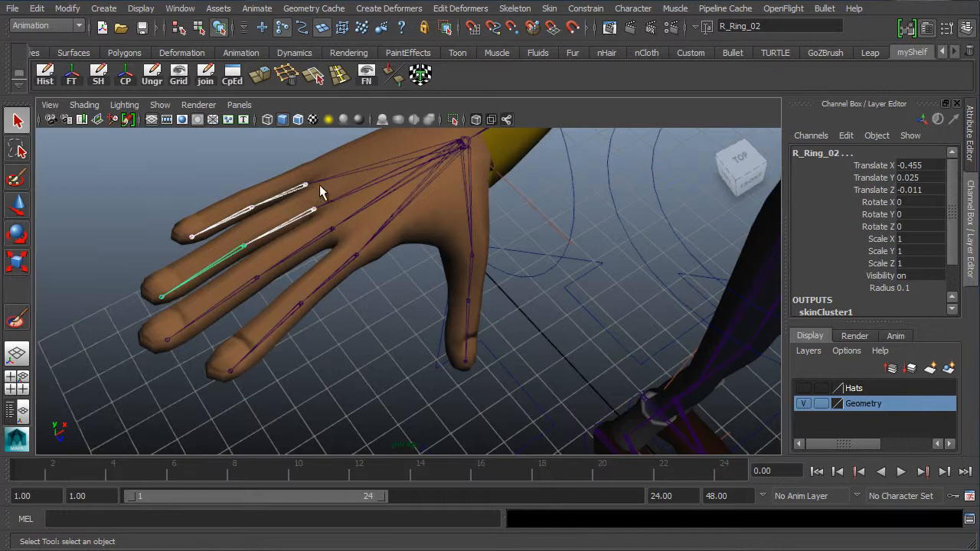
alt+drag(355, 353, 305, 178)
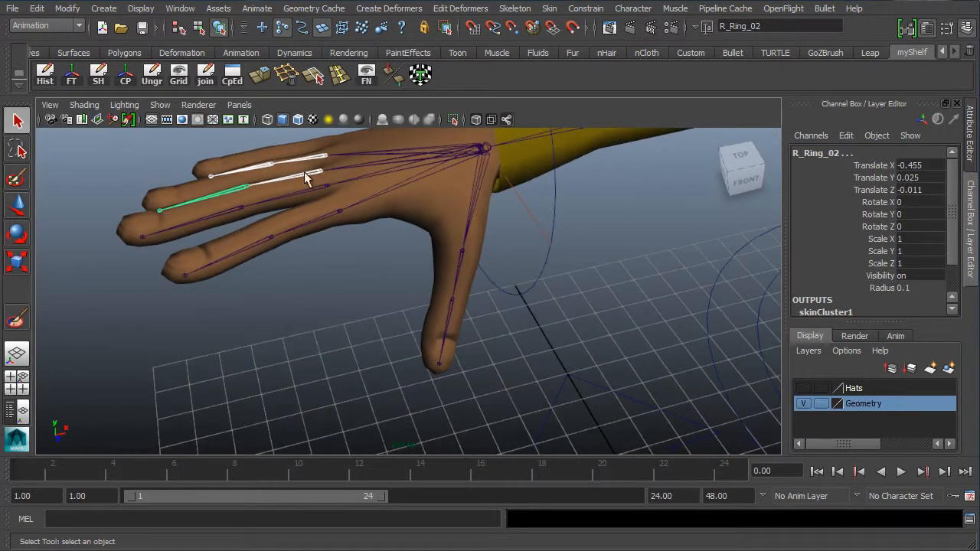
Test the deformation of the pinky and ring fingers by rotating their selected joints together, and undo the rotation
key(e)
alt+drag(247, 286, 248, 201)
alt+drag(186, 221, 284, 237)
key(ctrl+z)
alt+drag(247, 281, 258, 227)
alt+drag(342, 285, 353, 311)
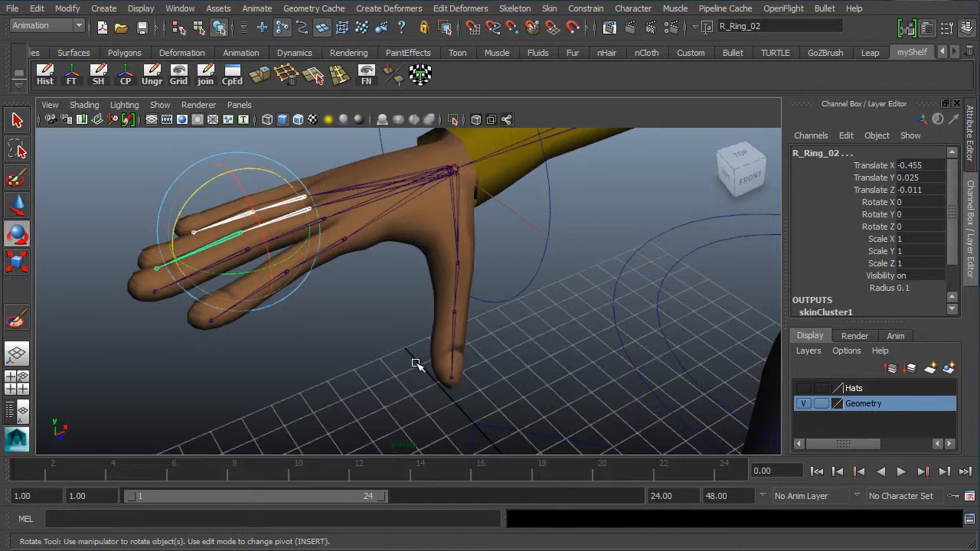
alt+drag(371, 255, 429, 246)
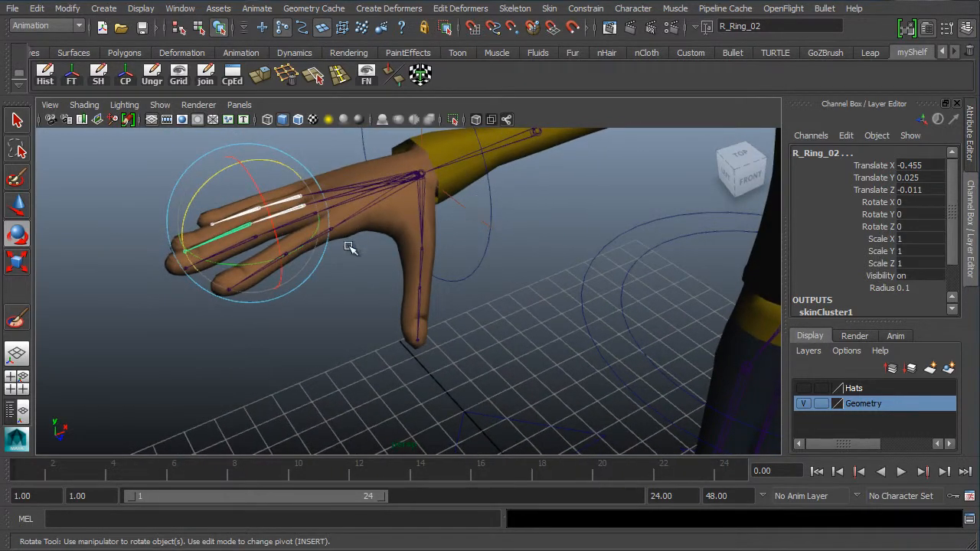
Select the character's body mesh at the front of the torso
alt+drag(357, 307, 383, 191)
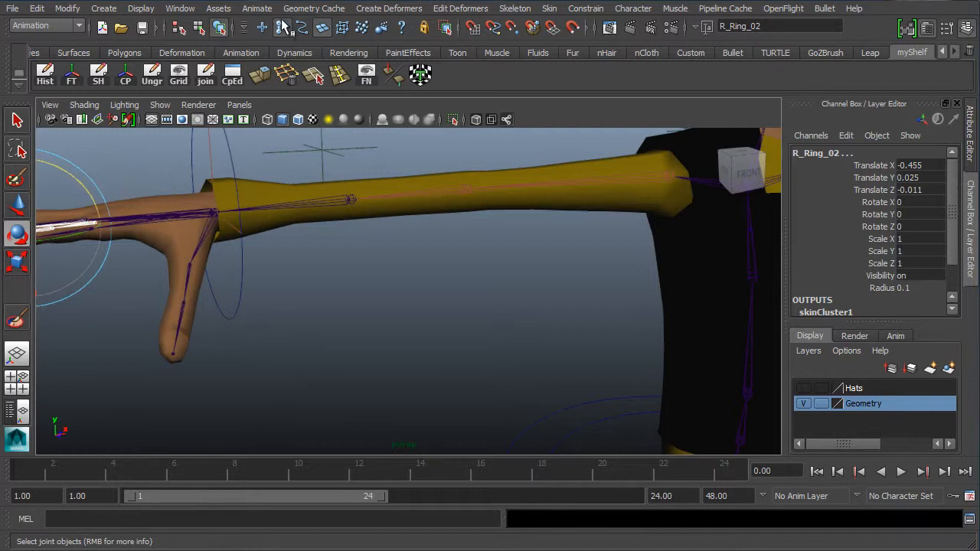
alt+middle_drag(317, 144, 234, 186)
alt+middle_drag(329, 232, 178, 277)
alt+middle_drag(353, 257, 281, 171)
alt+middle_drag(196, 204, 245, 291)
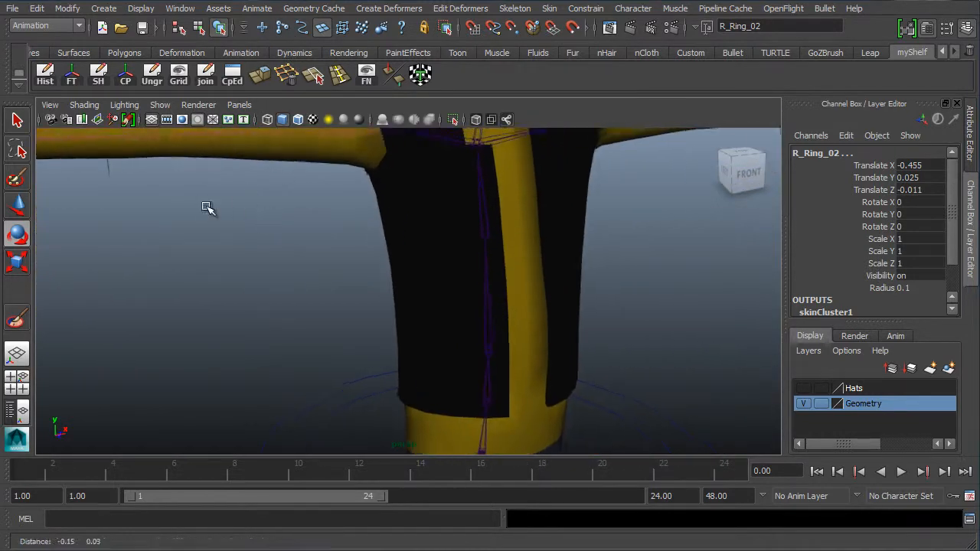
alt+drag(349, 287, 326, 297)
alt+middle_drag(284, 199, 241, 61)
alt+drag(315, 271, 292, 307)
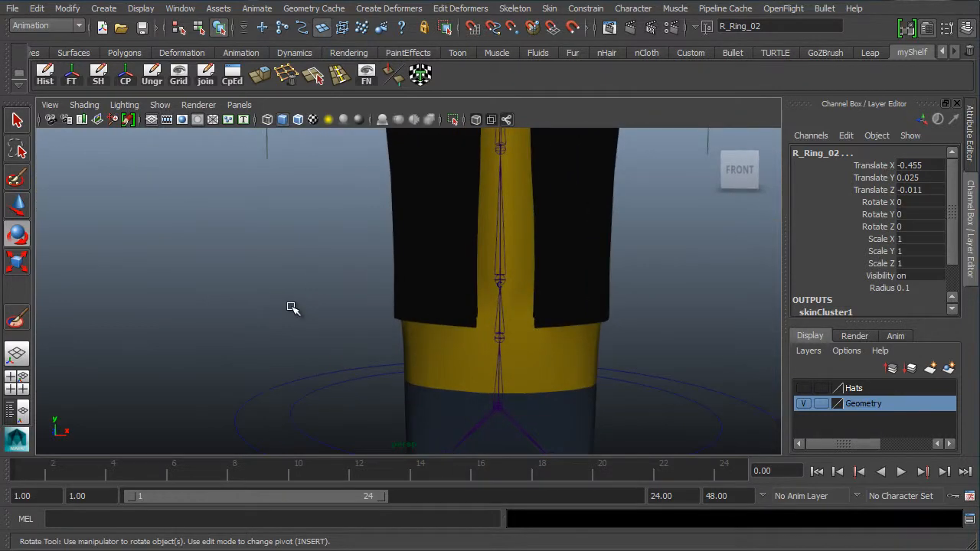
click(436, 273)
right_drag(440, 274, 350, 250)
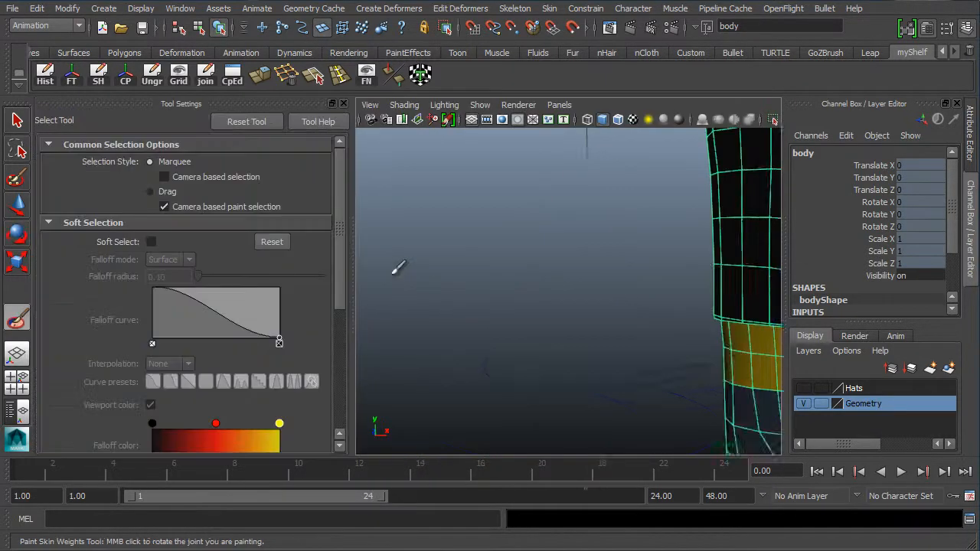
click(343, 103)
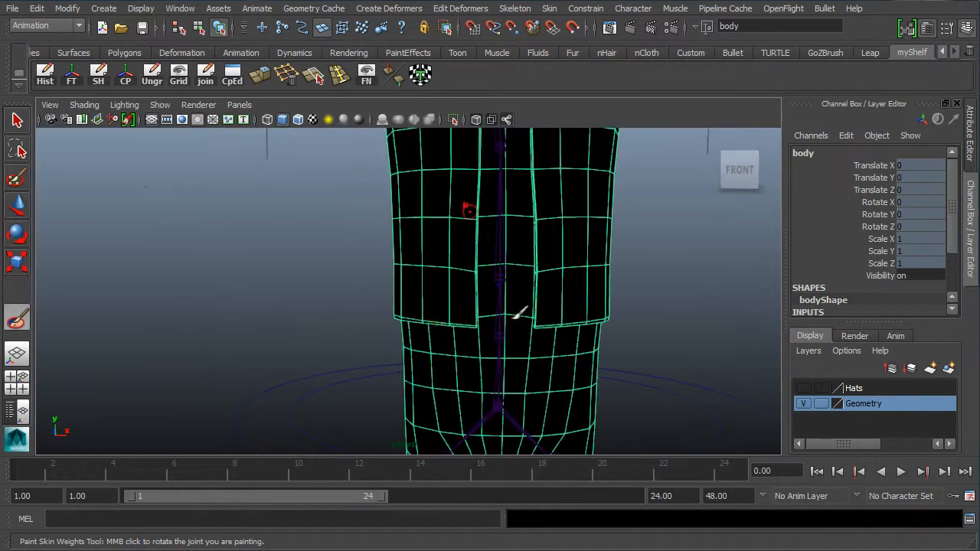
key(q)
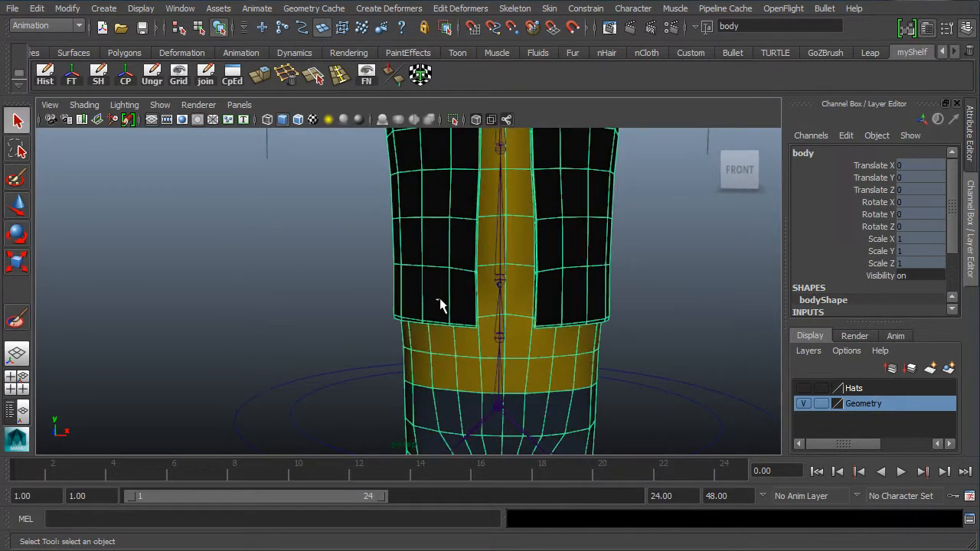
Switch the body mesh to vertex mode and lasso the vertices around the vest's lower edge and waist on the character's right side
right_drag(443, 252, 377, 252)
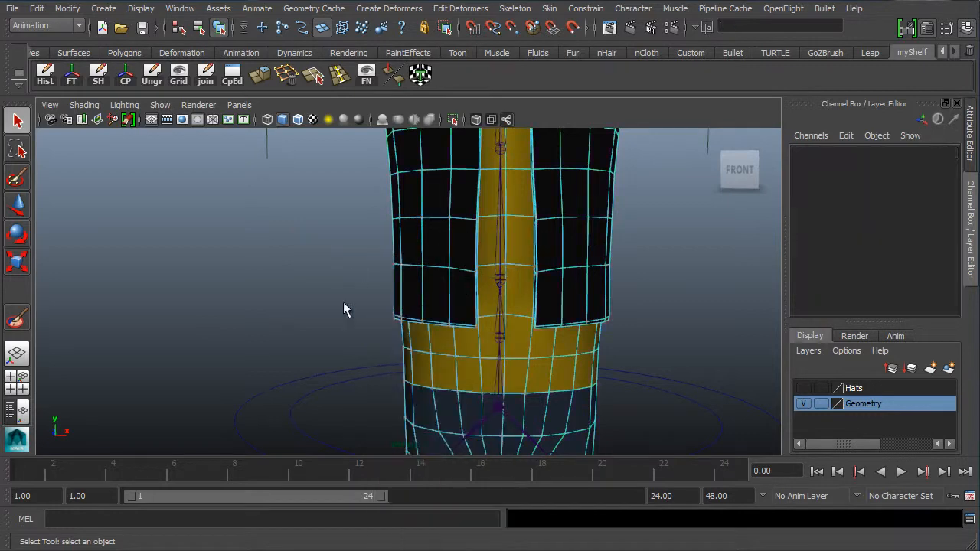
alt+middle_drag(387, 267, 382, 237)
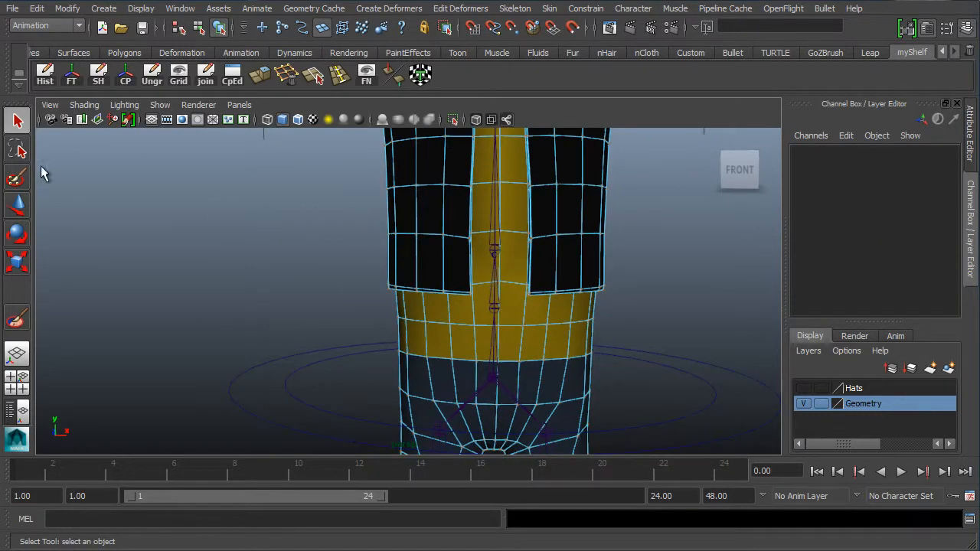
click(18, 151)
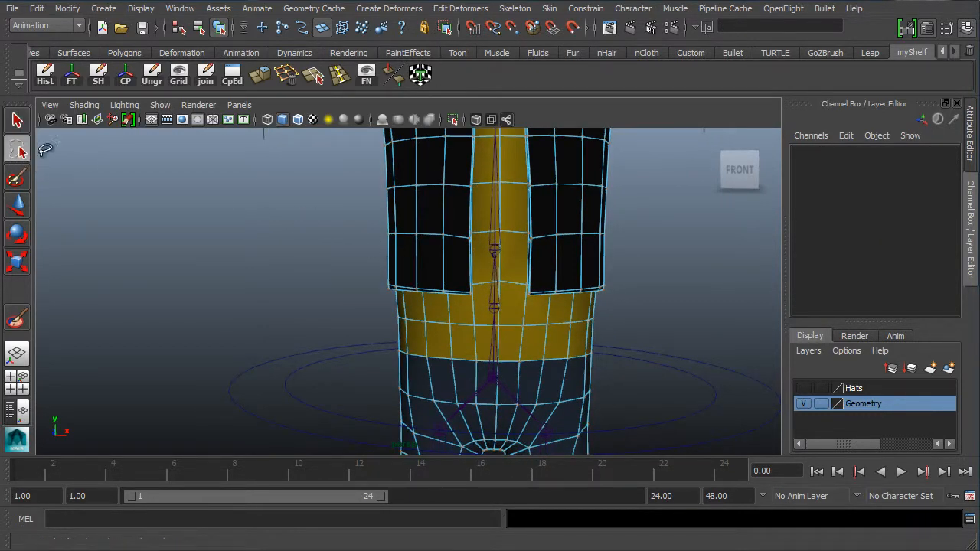
mouse_move(411, 218)
alt+middle_down()
mouse_move(406, 271)
mouse_move(368, 222)
alt+middle_up()
mouse_move(421, 209)
mouse_down()
mouse_move(256, 293)
mouse_move(338, 336)
mouse_move(463, 334)
mouse_move(464, 261)
mouse_move(430, 209)
mouse_up()
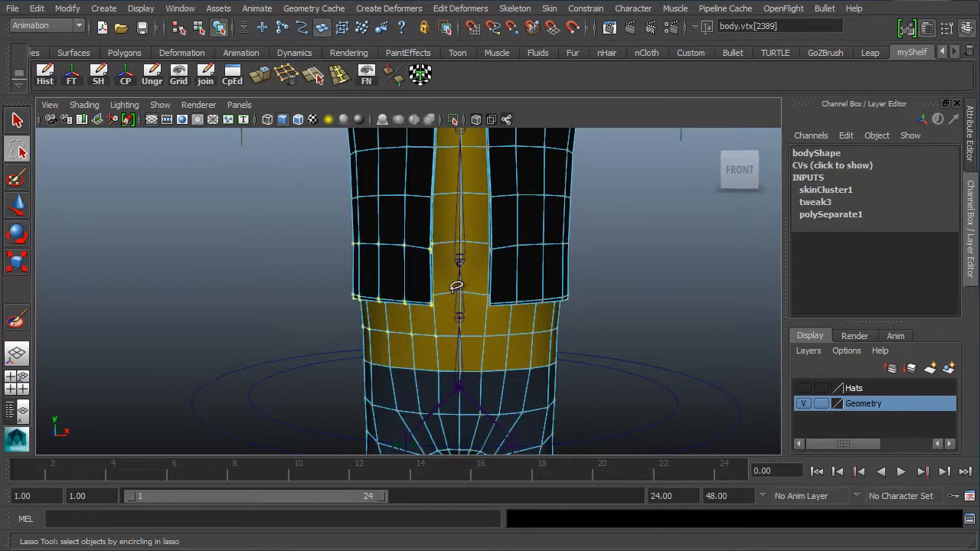
mouse_move(451, 309)
mouse_down()
mouse_move(448, 212)
mouse_move(332, 302)
mouse_move(431, 345)
mouse_move(458, 320)
mouse_move(453, 311)
mouse_up()
Try extending the lasso selection to the vertex row above on the vest, removing stray vertices from its other half
alt+middle_drag(444, 236, 423, 232)
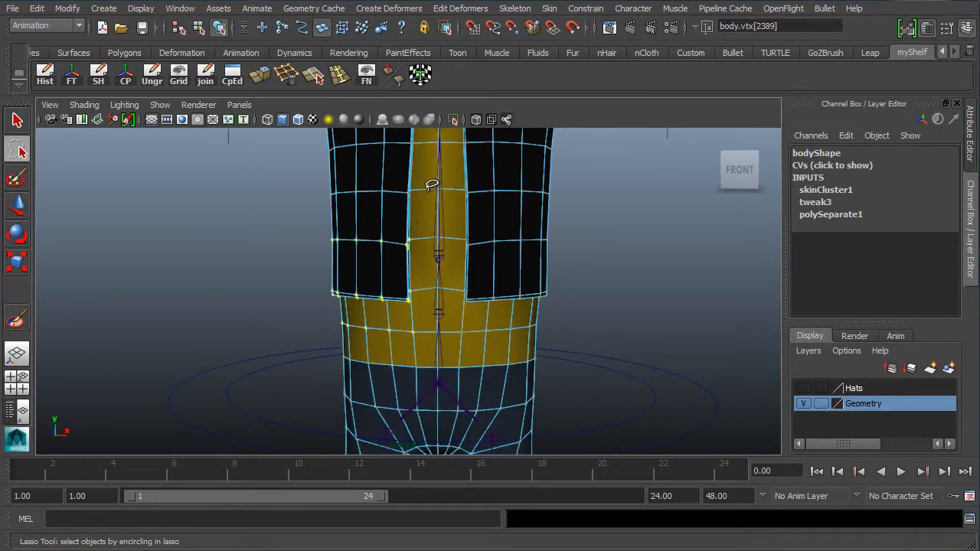
mouse_move(429, 157)
mouse_down()
mouse_move(301, 188)
mouse_move(382, 208)
mouse_move(425, 180)
mouse_move(400, 153)
mouse_up()
mouse_move(492, 162)
shift+mouse_down()
mouse_move(516, 169)
mouse_move(490, 164)
shift+mouse_up()
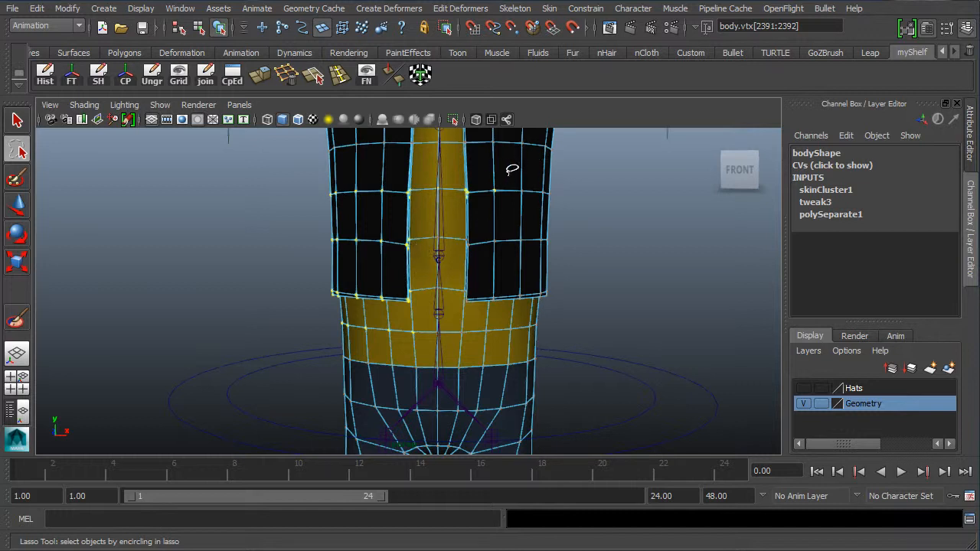
mouse_move(512, 168)
ctrl+mouse_down()
mouse_move(417, 188)
mouse_move(519, 177)
mouse_move(505, 167)
ctrl+mouse_up()
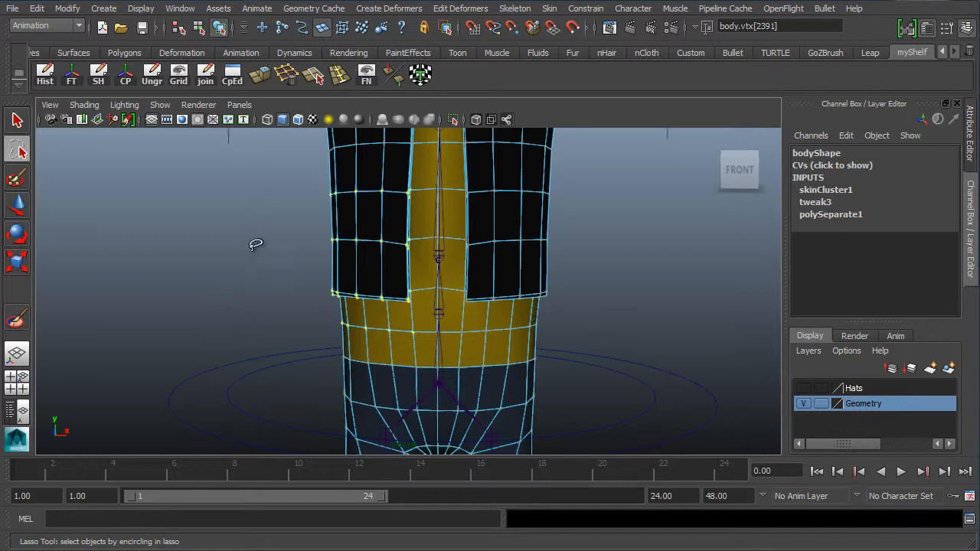
alt+middle_drag(311, 361, 348, 372)
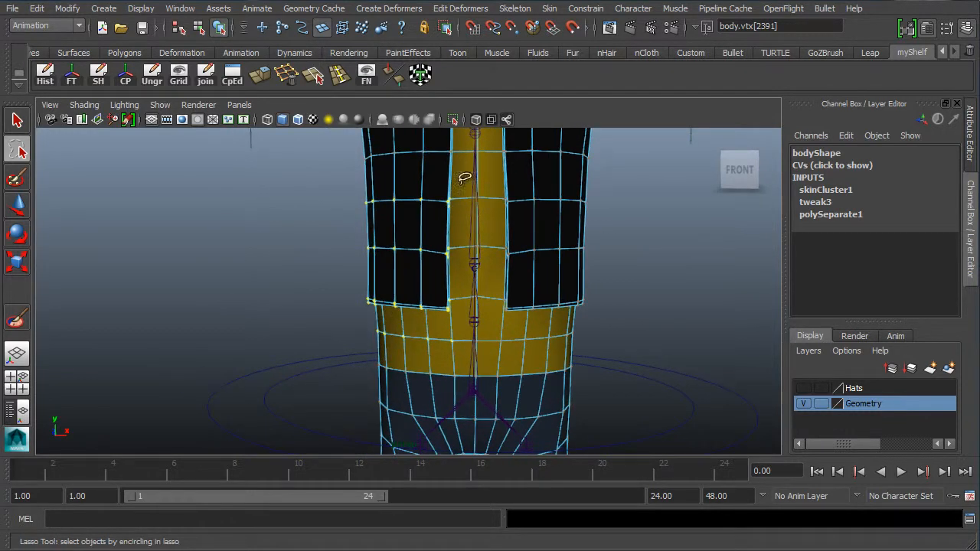
mouse_move(408, 319)
alt+middle_down()
mouse_move(525, 252)
mouse_move(437, 278)
mouse_move(484, 263)
alt+middle_up()
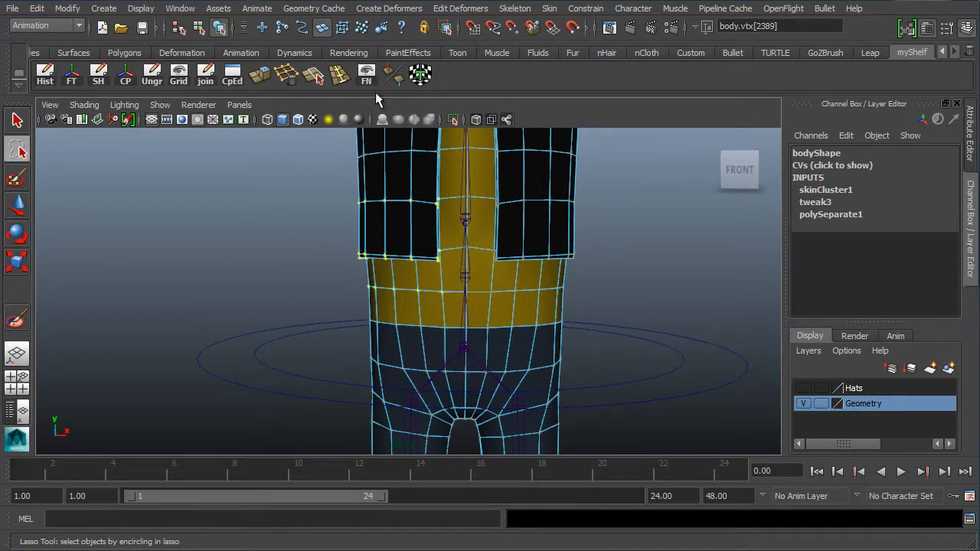
Examine the selected vertices' joint weights under Smooth Skins in the Component Editor, and minimize the editor
click(186, 9)
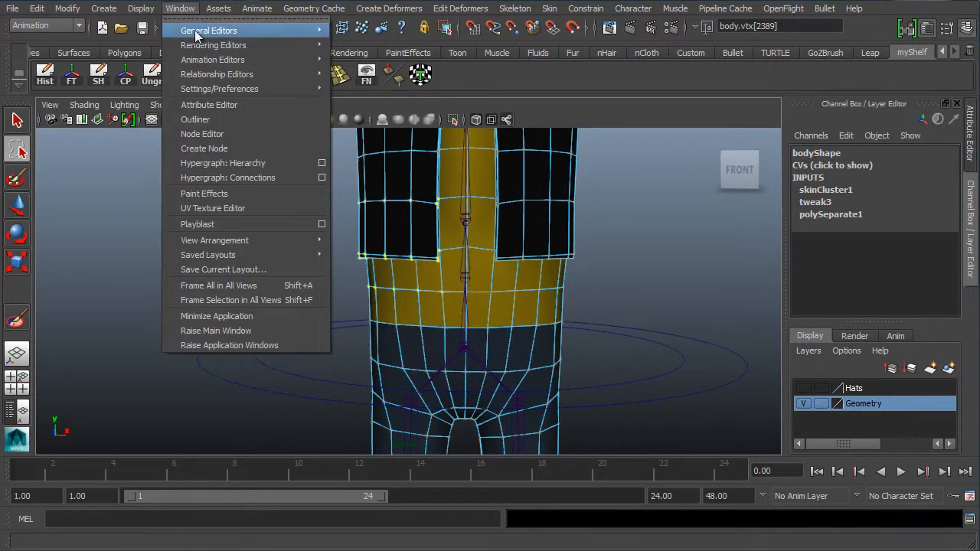
mouse_move(226, 31)
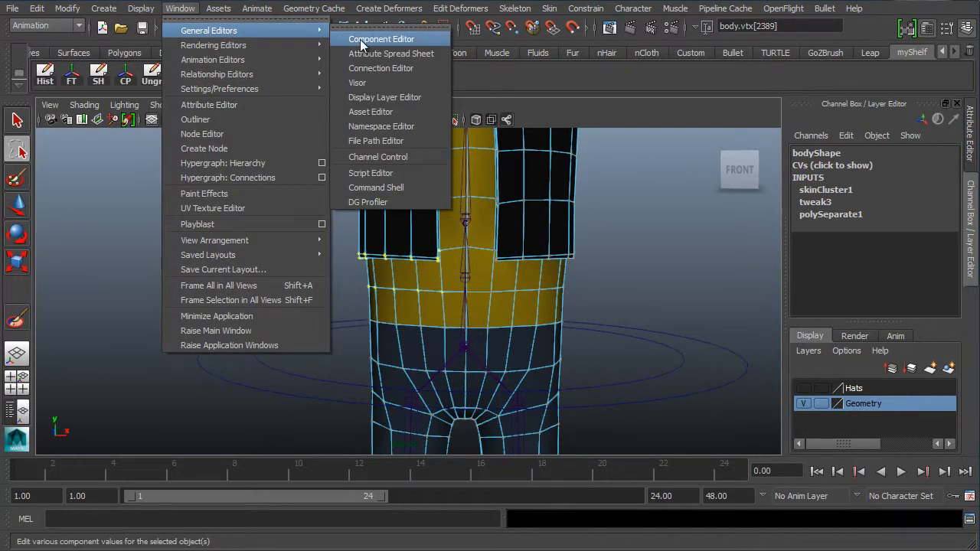
click(383, 40)
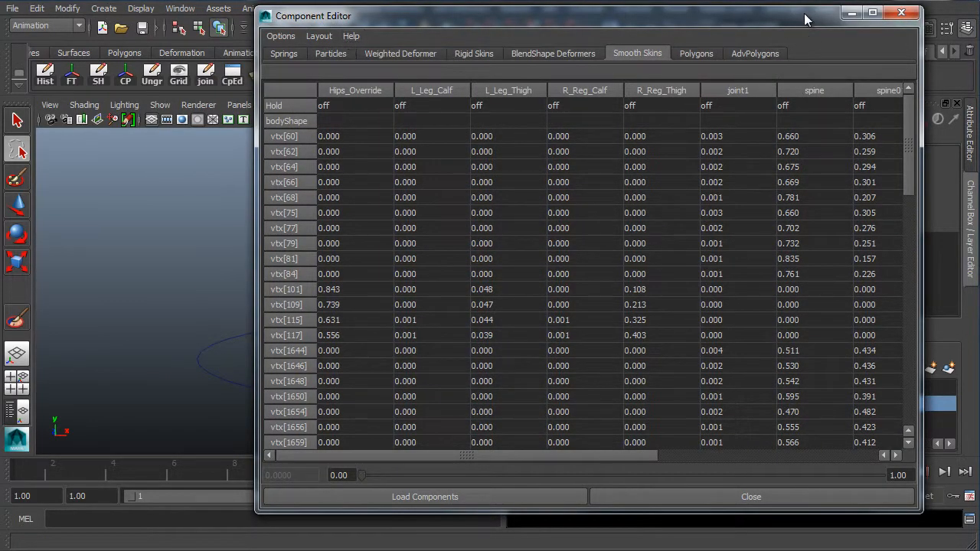
drag(804, 19, 751, 10)
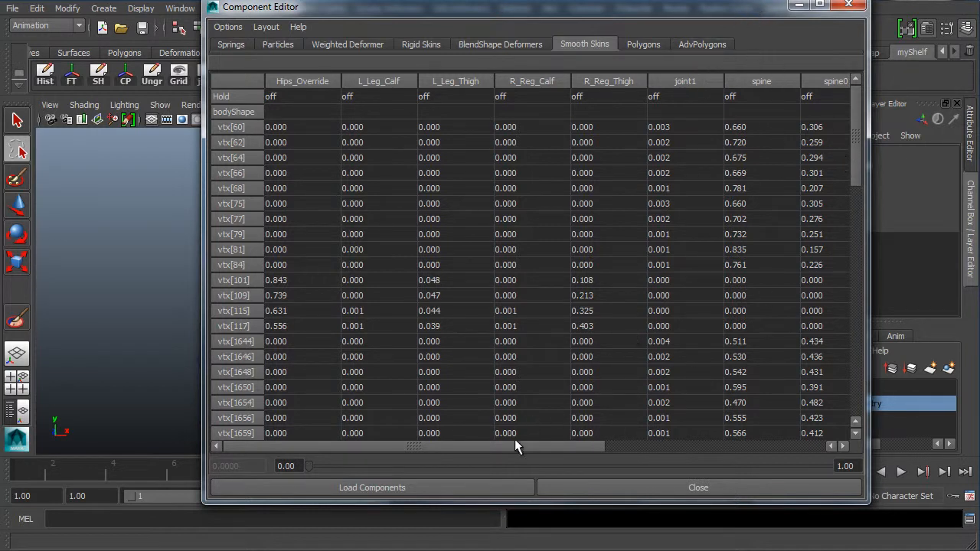
drag(514, 446, 803, 444)
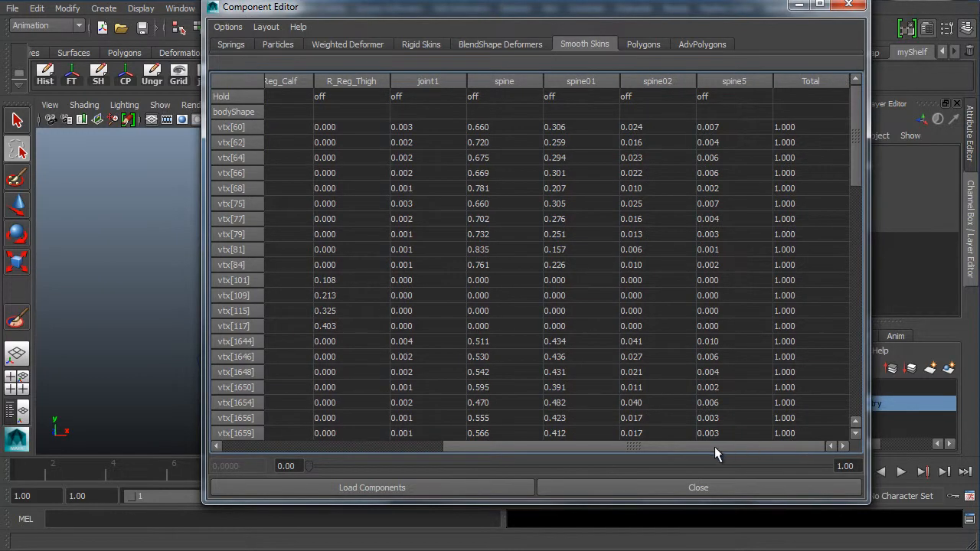
drag(714, 449, 498, 462)
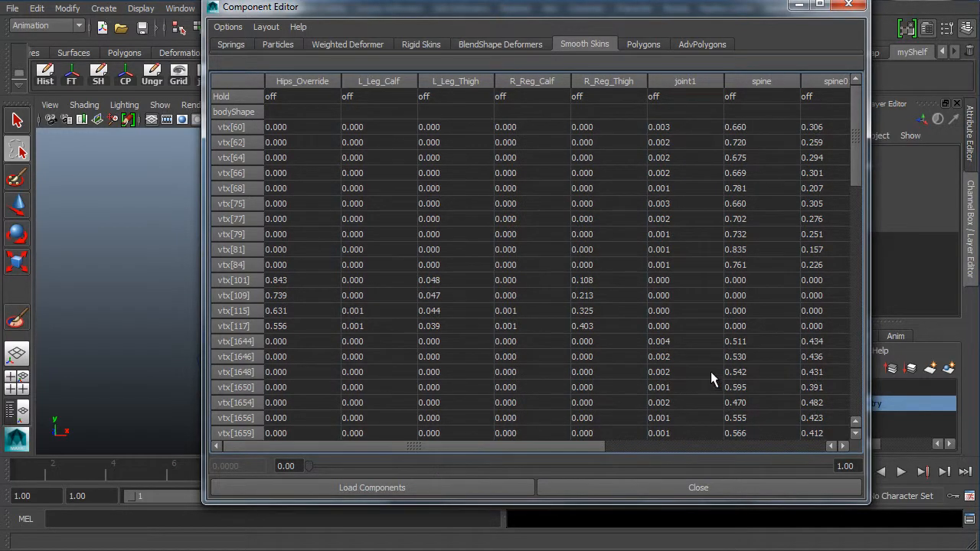
click(796, 8)
scroll(437, 324, down, 5)
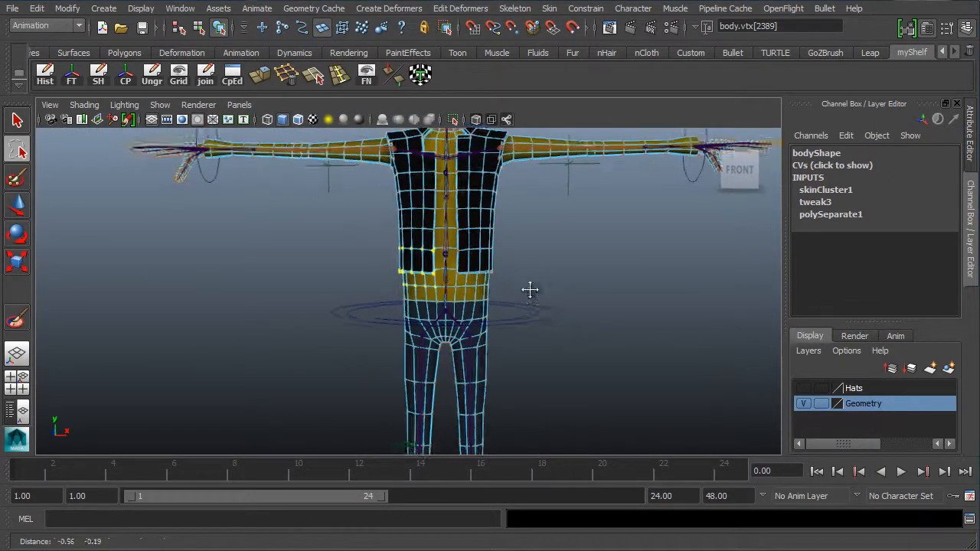
alt+middle_drag(530, 290, 644, 242)
alt+right_drag(557, 302, 508, 286)
alt+middle_drag(454, 307, 458, 313)
mouse_move(458, 312)
alt+right_down()
mouse_move(524, 324)
mouse_move(558, 290)
alt+right_up()
alt+drag(472, 322, 480, 324)
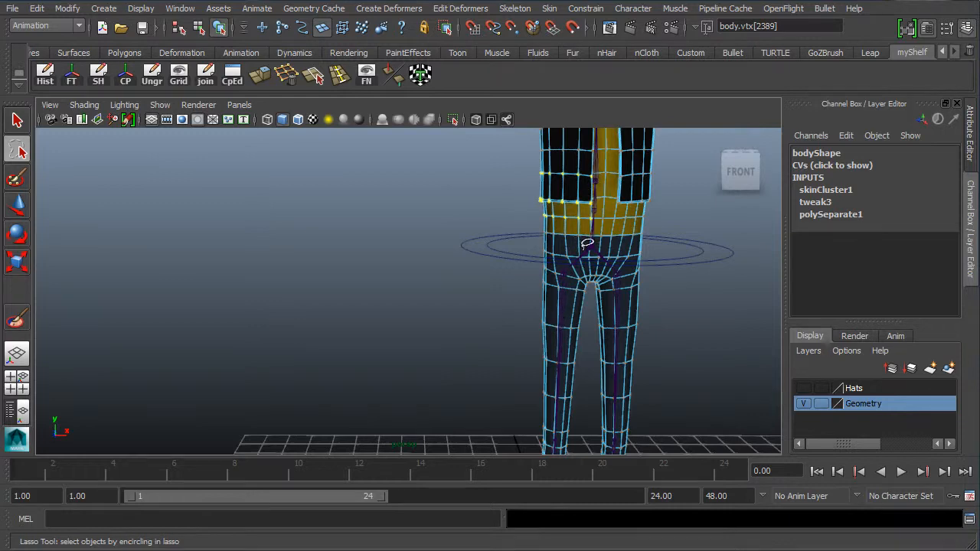
alt+middle_drag(588, 244, 570, 279)
alt+right_drag(571, 279, 542, 316)
alt+drag(498, 239, 491, 204)
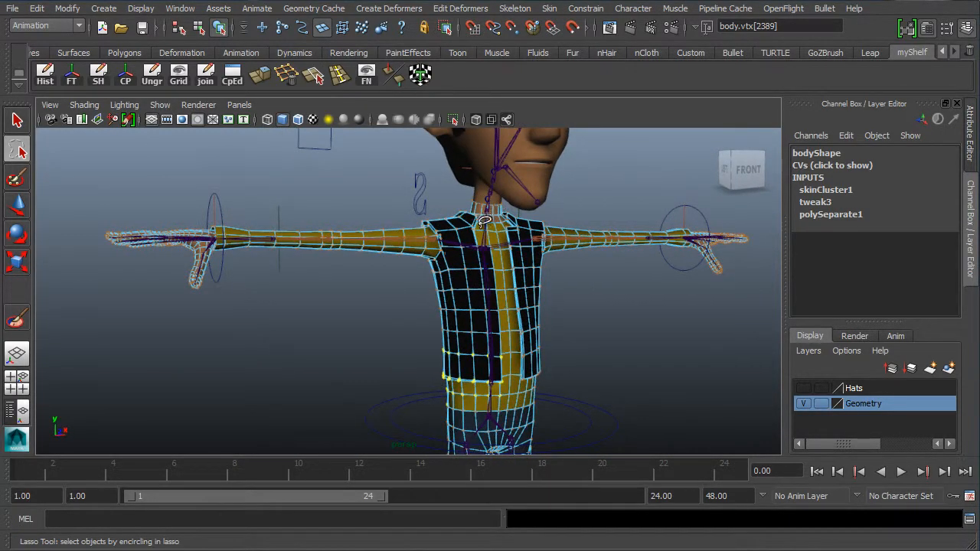
alt+right_drag(519, 251, 587, 274)
alt+middle_drag(503, 287, 513, 228)
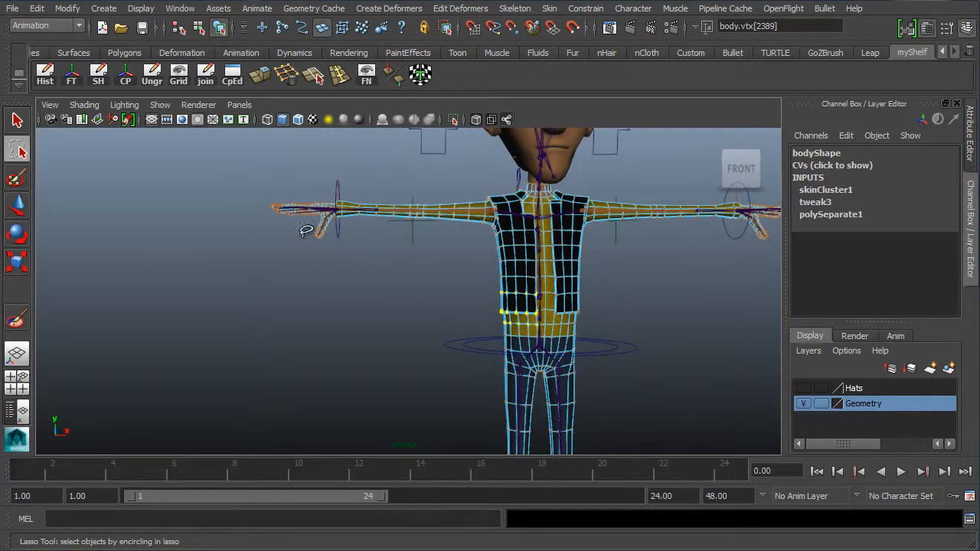
alt+right_drag(513, 228, 471, 304)
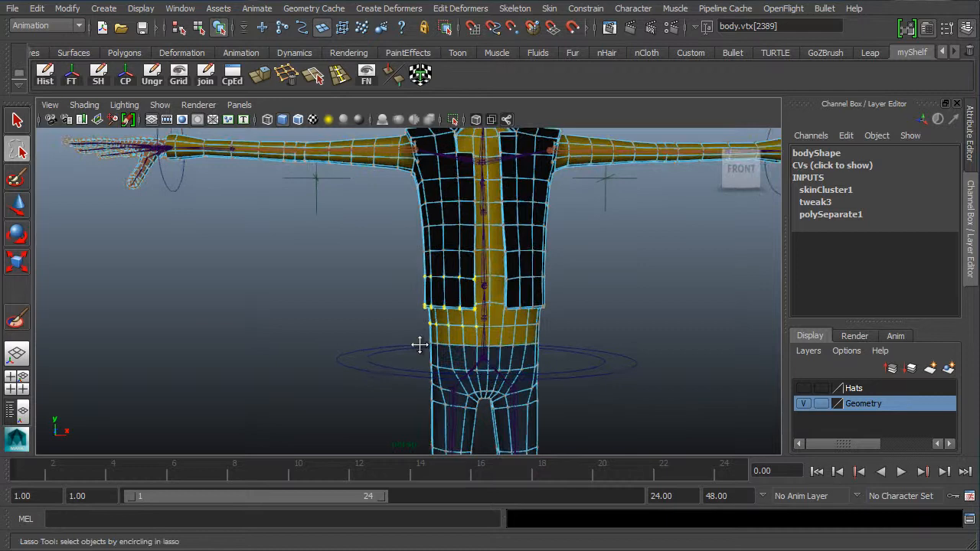
alt+middle_drag(420, 345, 355, 330)
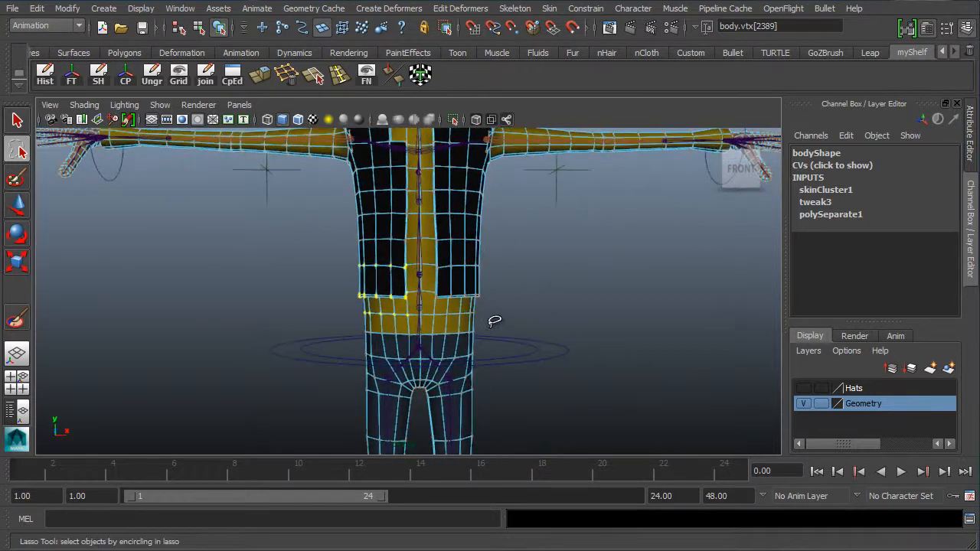
alt+drag(495, 320, 414, 311)
alt+middle_drag(414, 312, 508, 308)
alt+right_drag(413, 318, 458, 322)
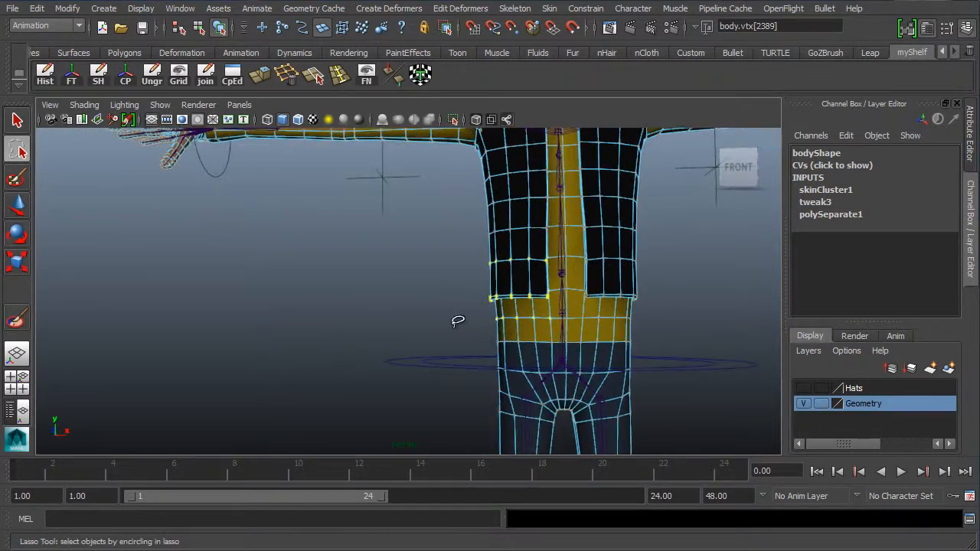
Set the L_Leg_Calf weight to 0 for all selected vertices, vtx[60] through vtx[2389], in the Component Editor
alt+drag(456, 323, 415, 338)
alt+middle_drag(372, 349, 402, 348)
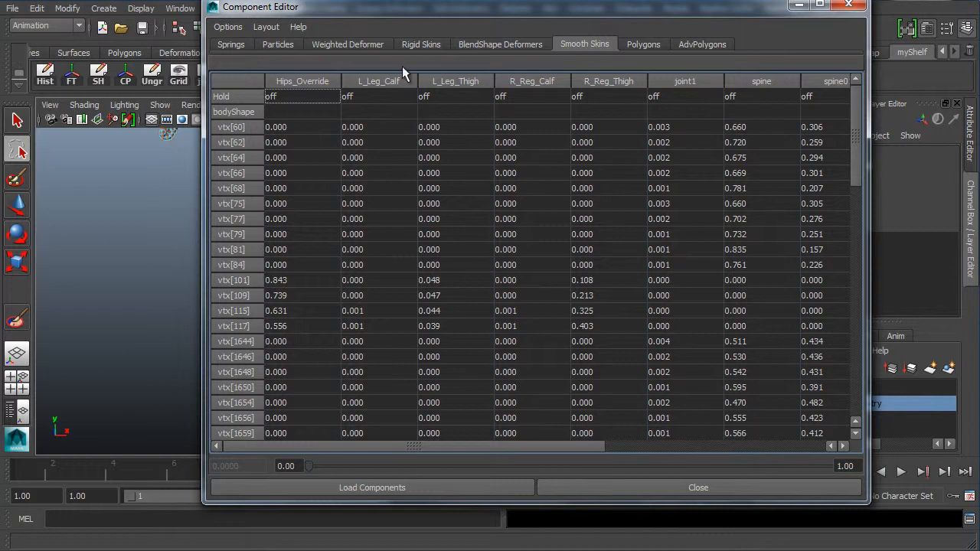
double_click(382, 128)
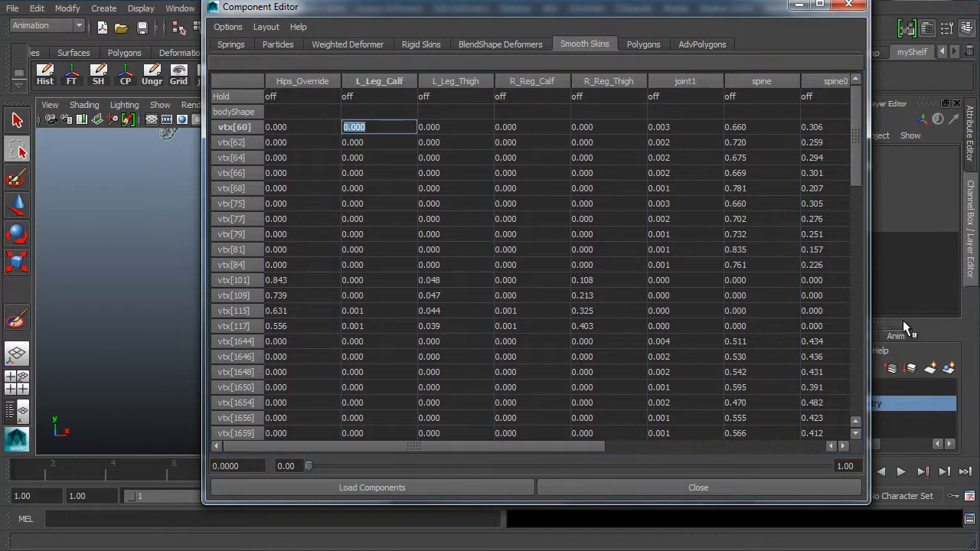
drag(857, 158, 836, 414)
shift+click(389, 433)
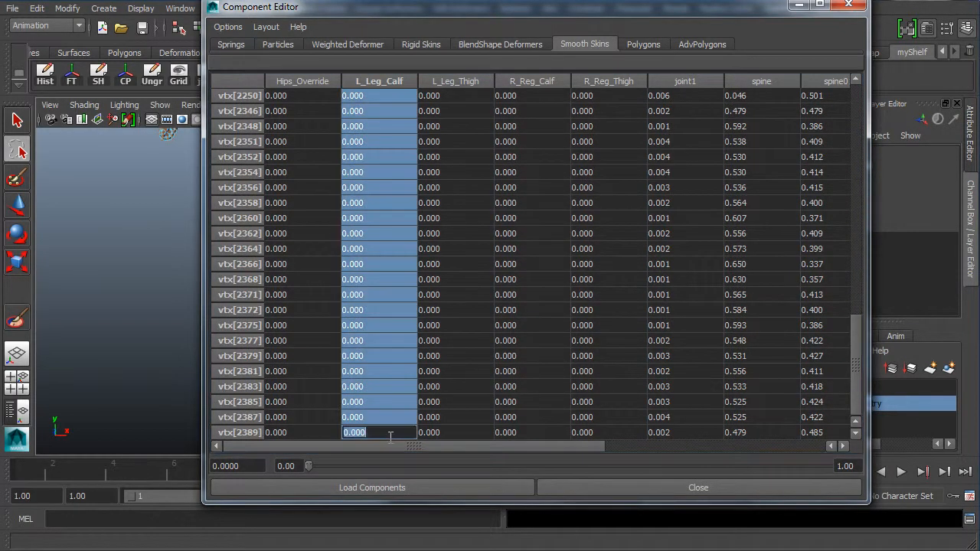
text(0)
key(Return)
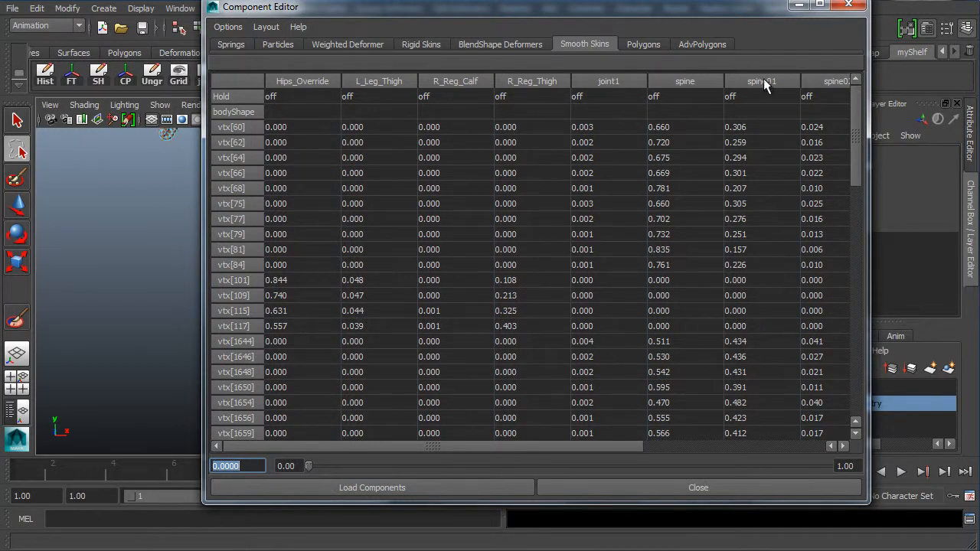
Set the R_Reg_Calf weight to 0 for every listed vertex under Smooth Skins
click(451, 127)
drag(858, 155, 840, 468)
shift+click(454, 434)
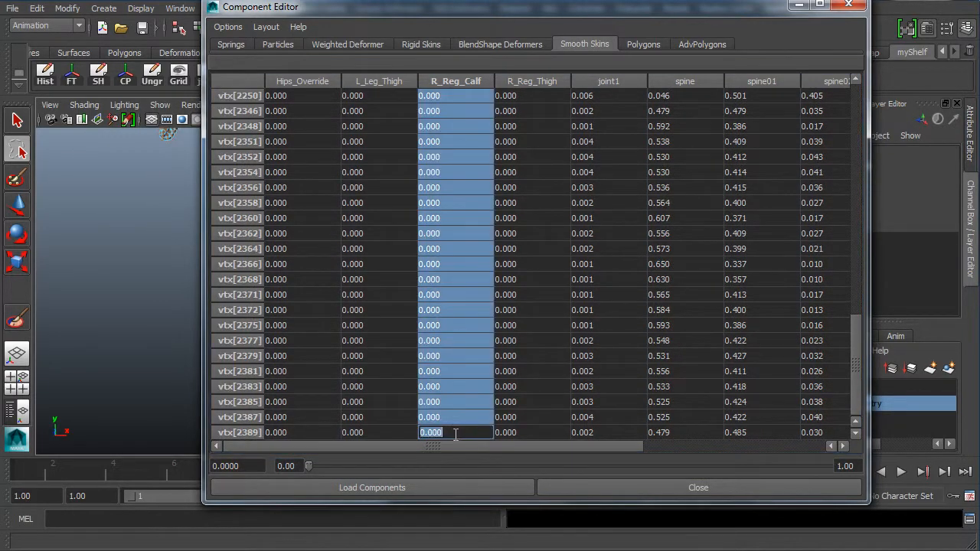
text(0)
key(Return)
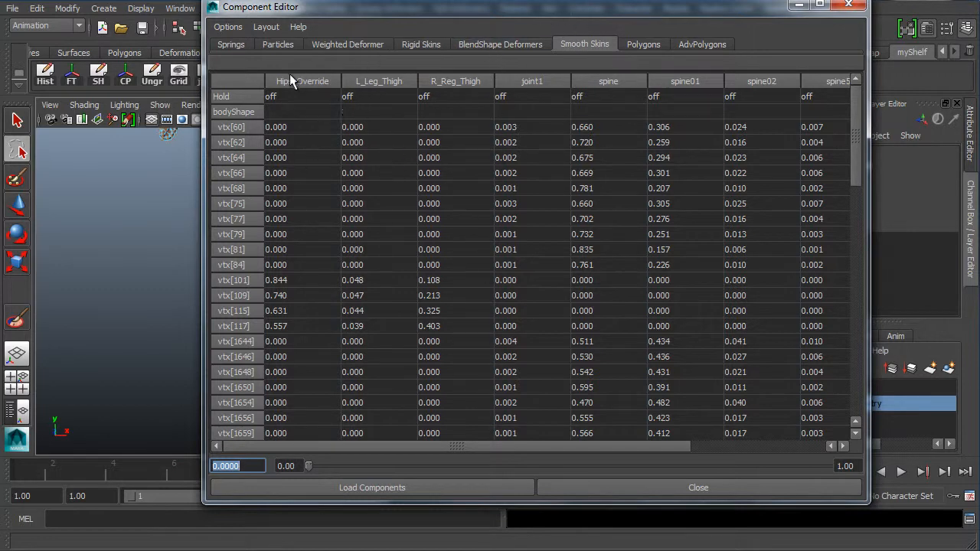
Set the L_Leg_Thigh weight to 0 for every listed vertex from vtx[60] to vtx[2389]
click(380, 127)
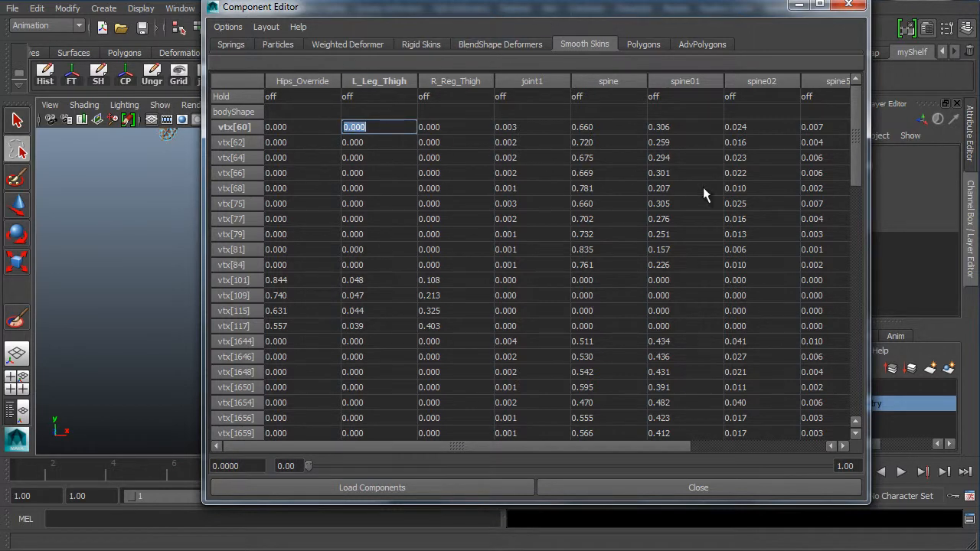
drag(859, 169, 835, 465)
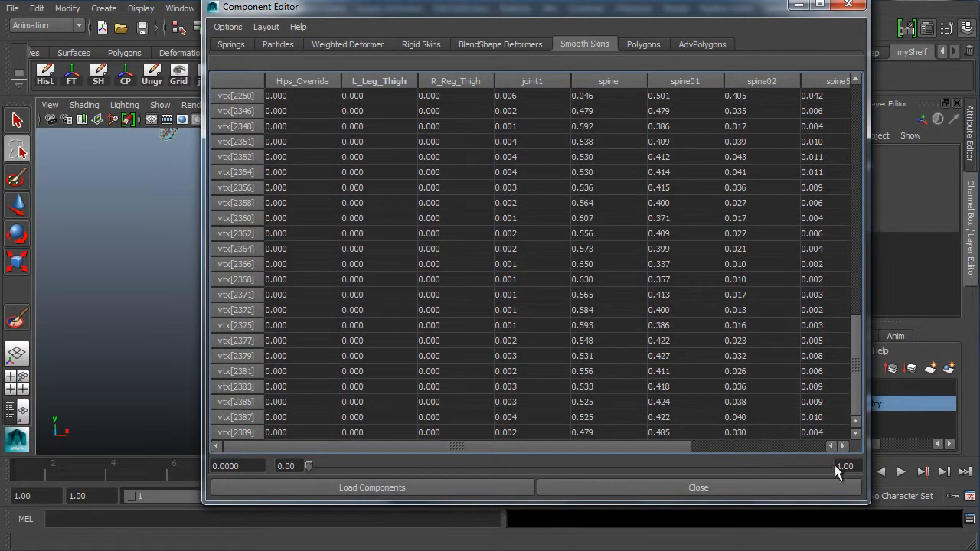
shift+click(377, 433)
text(0)
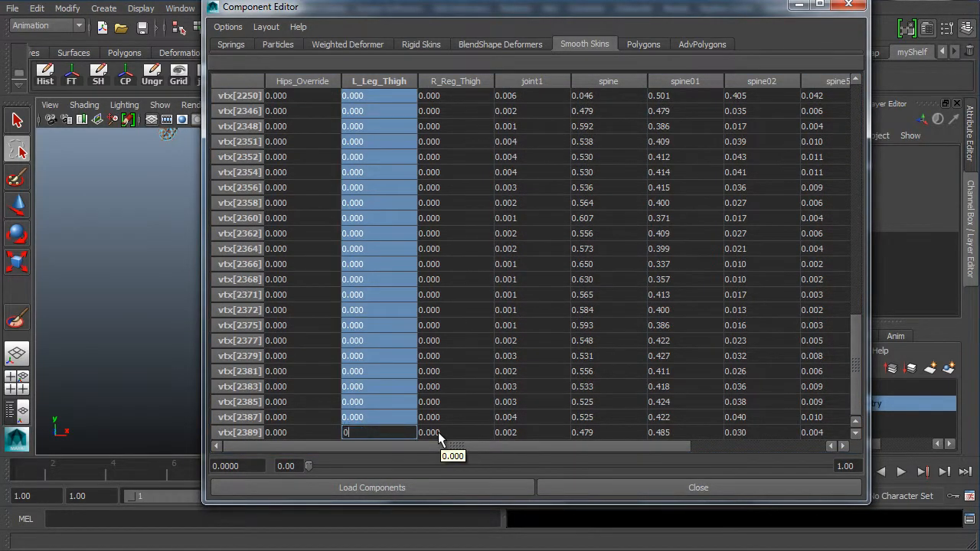
key(Return)
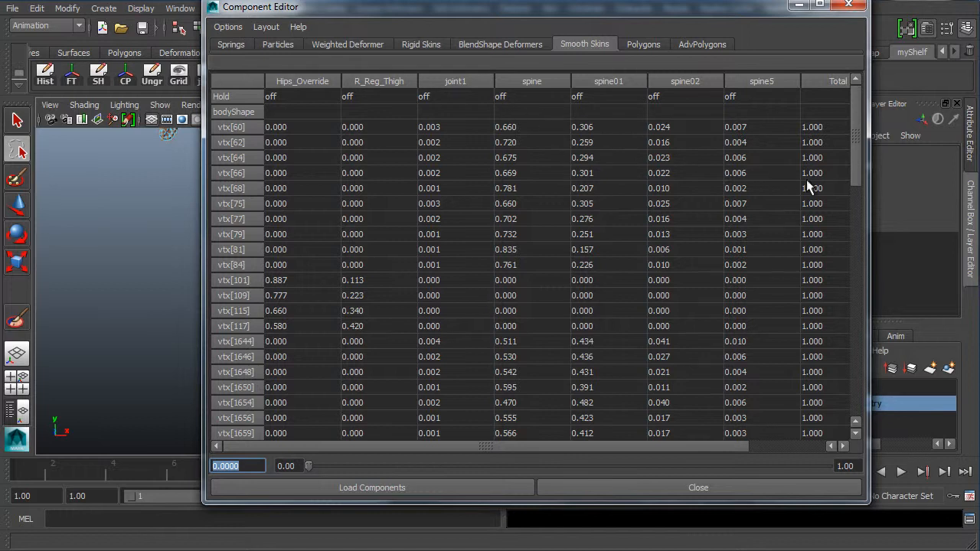
Examine the remaining spine weights, and compare the selected vest vertices with the spine joints on the model, keeping the vertex selection
drag(494, 450, 633, 455)
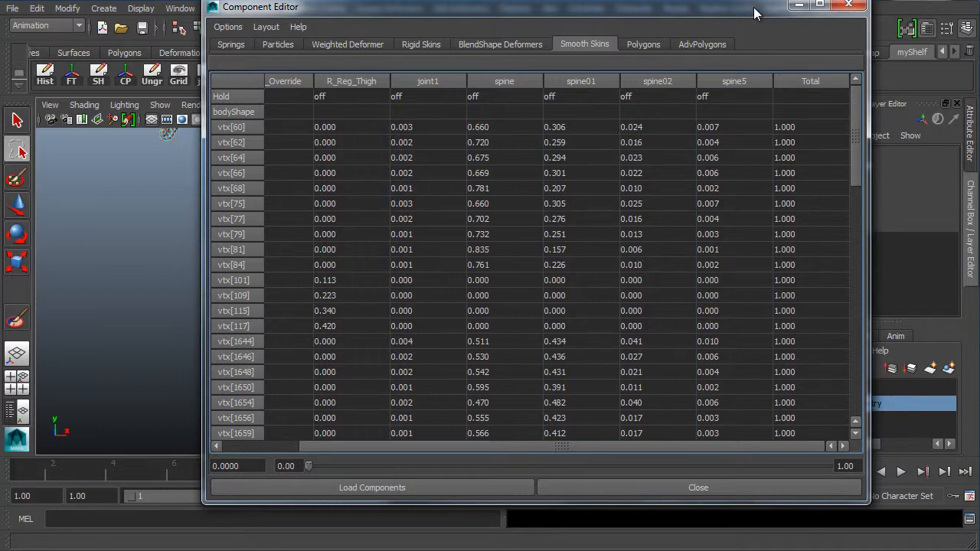
drag(760, 30, 111, 376)
alt+right_drag(565, 213, 470, 208)
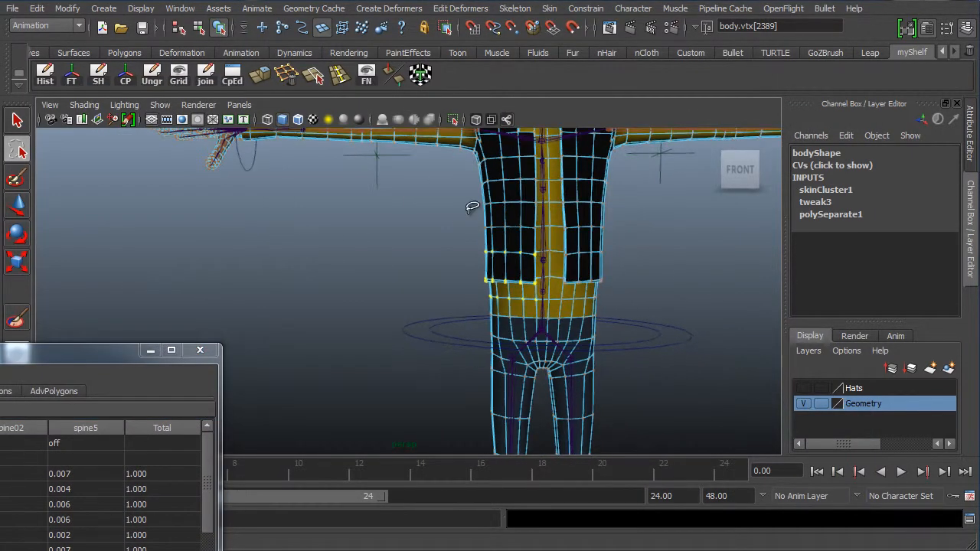
alt+middle_drag(470, 211, 470, 245)
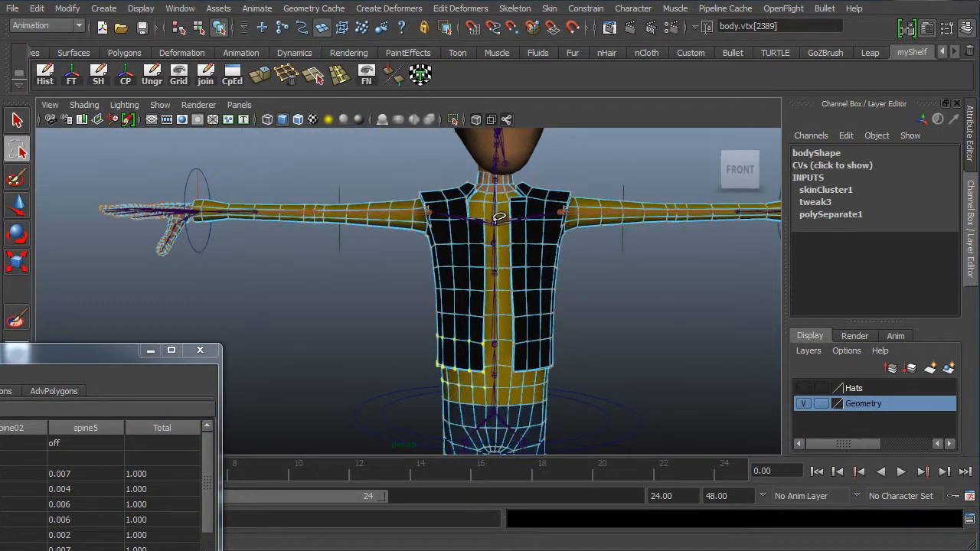
click(485, 347)
key(ctrl+z)
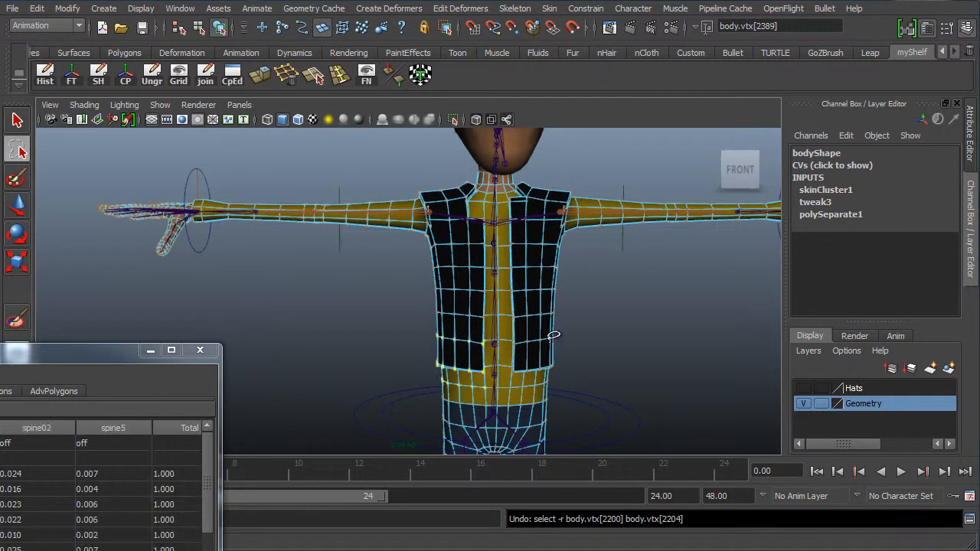
drag(133, 349, 192, 216)
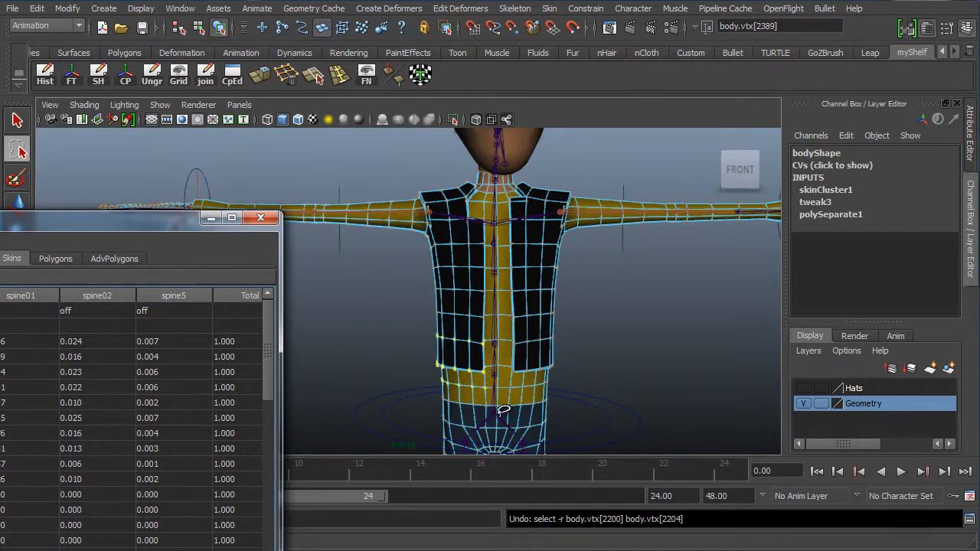
Try setting the spine5 weight to 0 for all selected vertices in the Component Editor
drag(202, 221, 665, 35)
drag(534, 475, 684, 461)
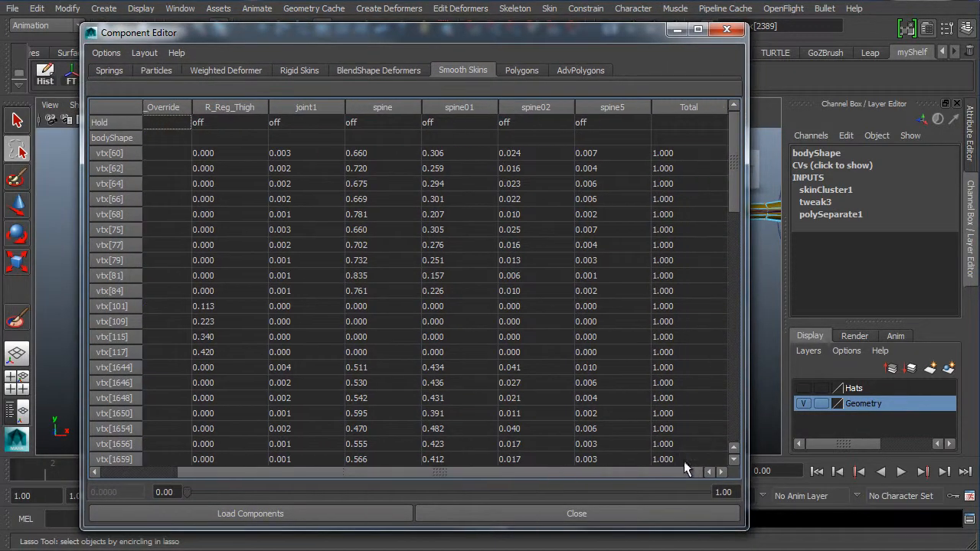
click(610, 153)
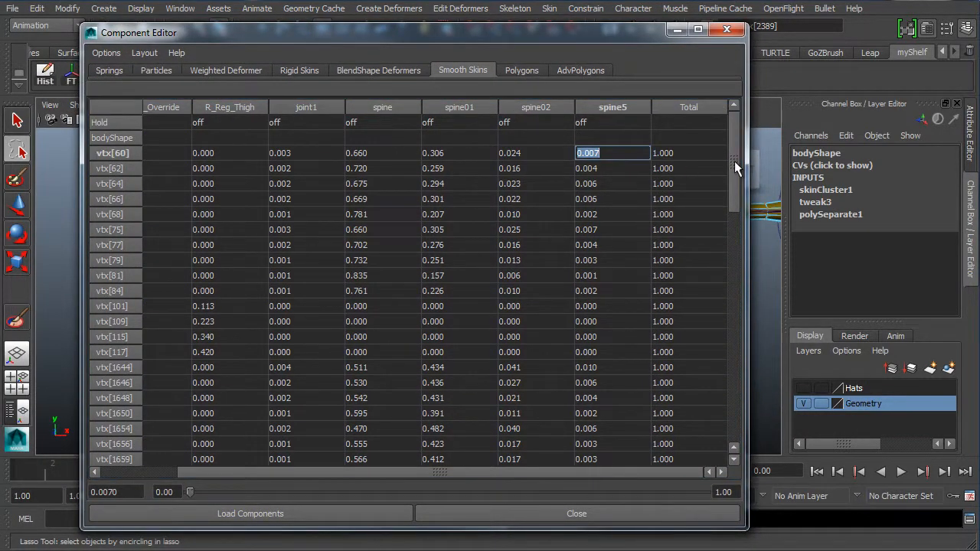
drag(734, 161, 700, 459)
shift+click(612, 458)
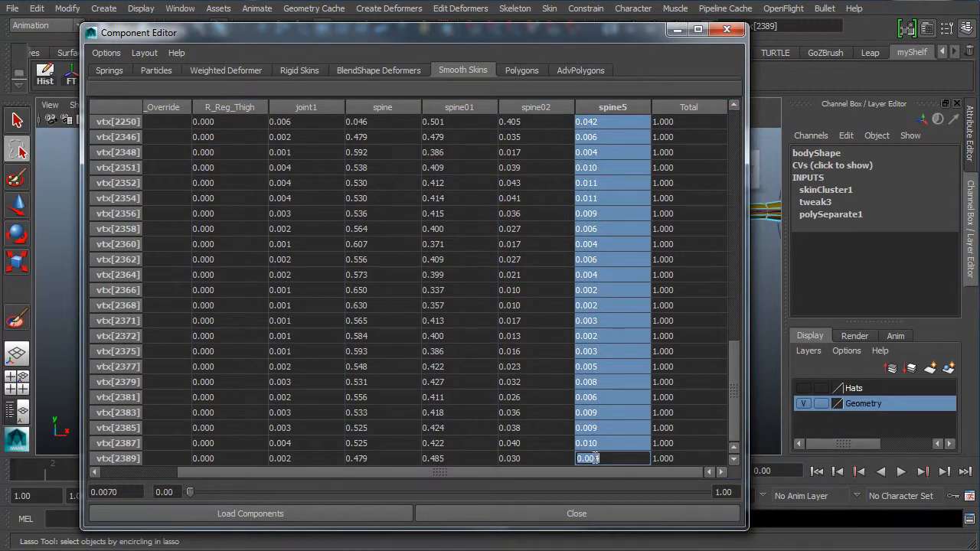
text(0)
key(Return)
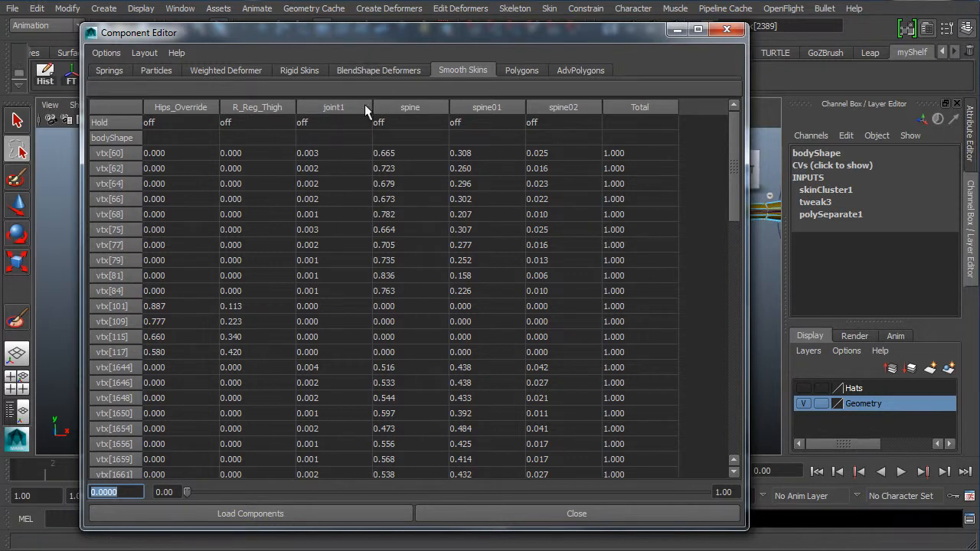
Try setting the joint1 weight to 0 for all selected vertices, vtx[60] through vtx[2389]
click(333, 157)
drag(730, 174, 738, 448)
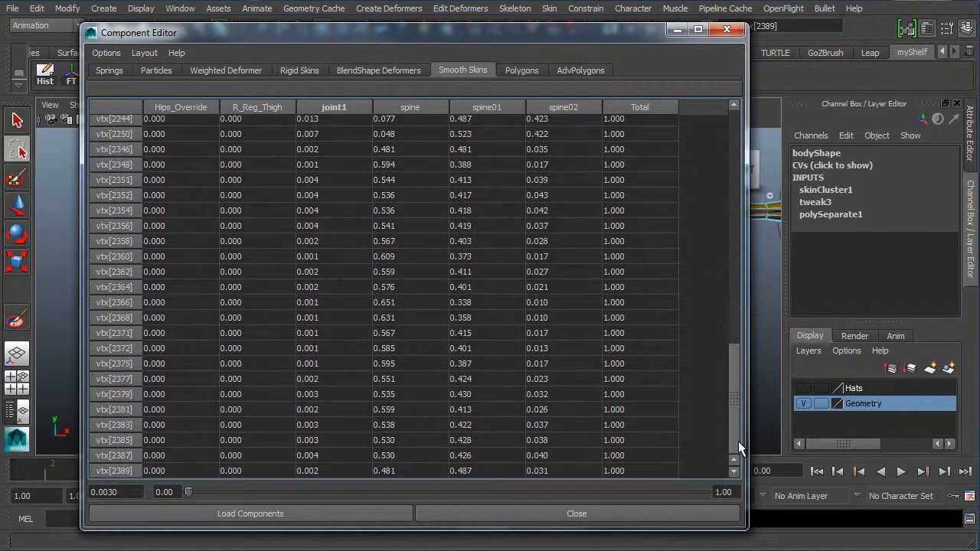
shift+click(329, 471)
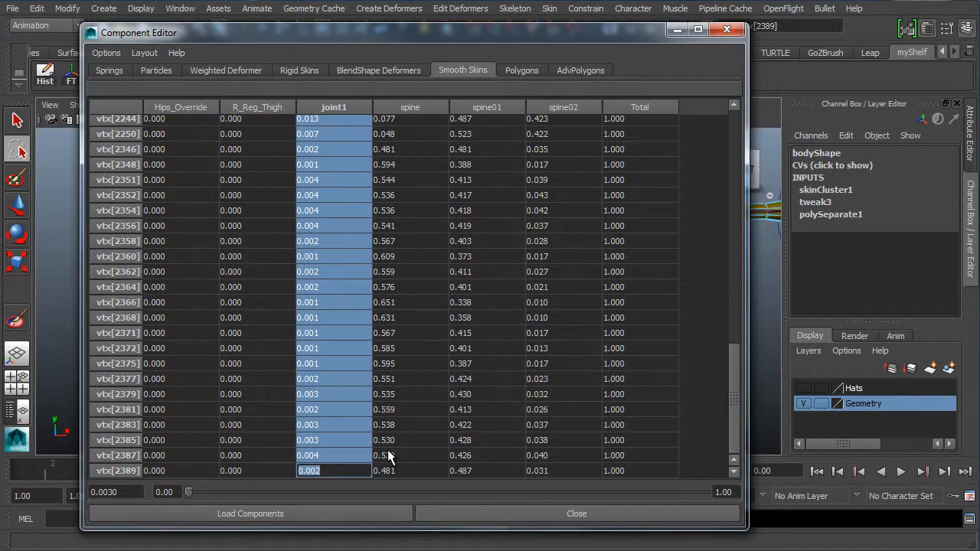
text(0)
key(Return)
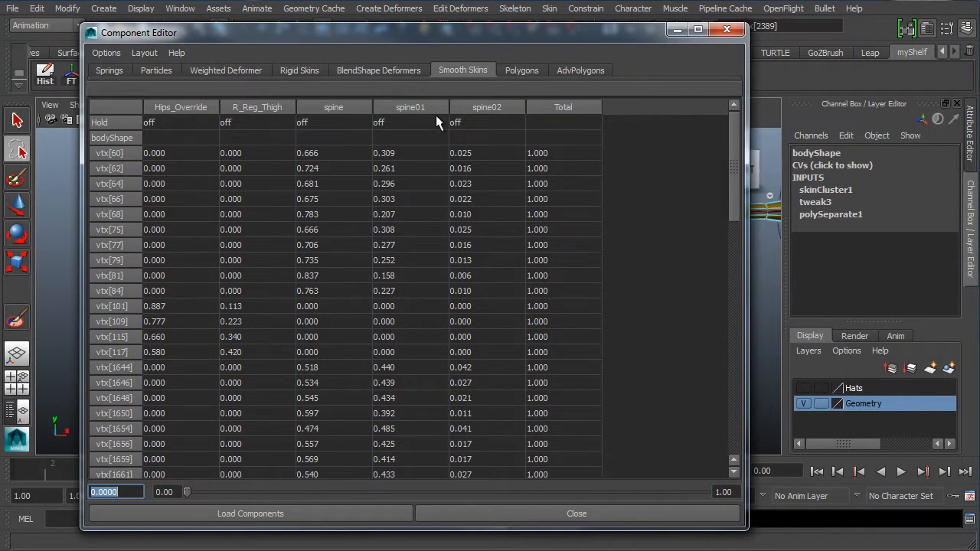
Undo the accidental deselection together with the joint1 and spine5 weight changes
drag(555, 41, 584, 35)
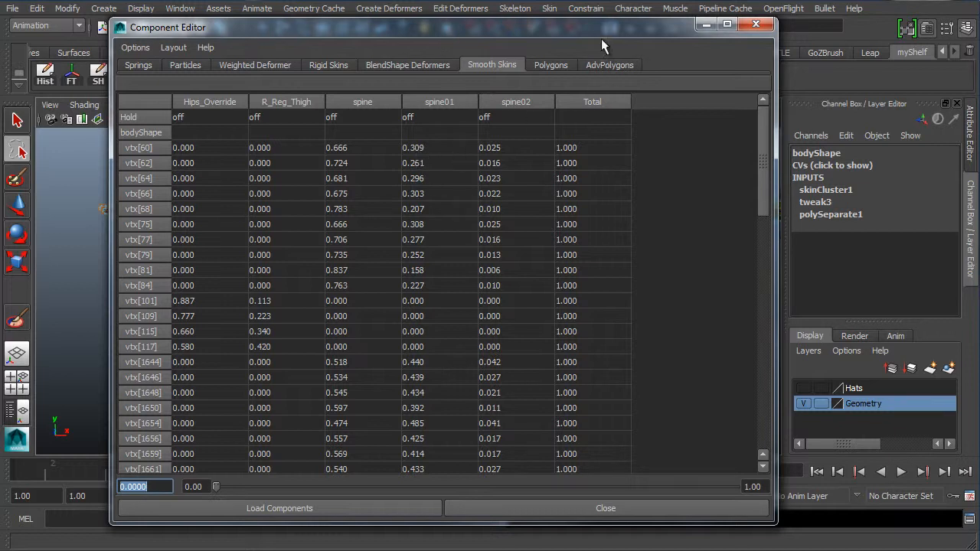
click(32, 95)
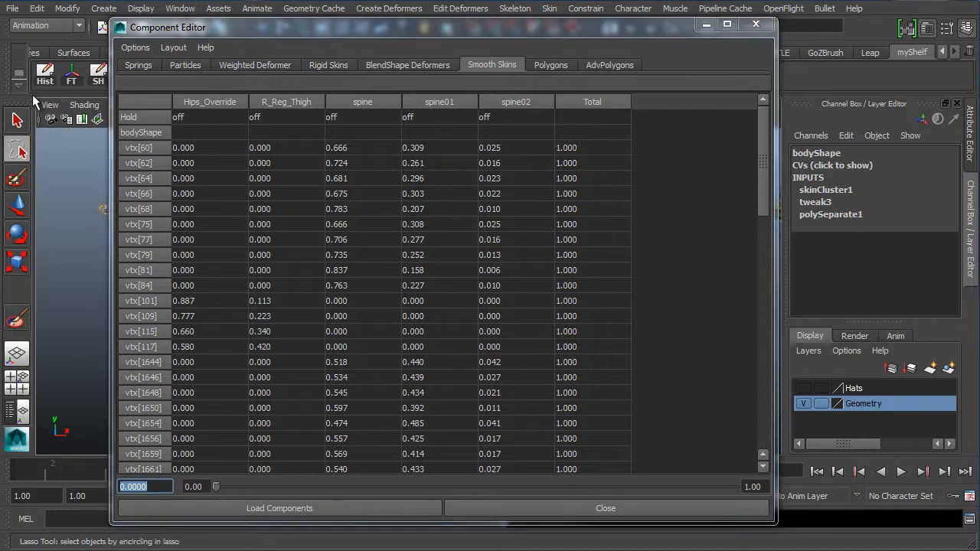
key(ctrl+z)
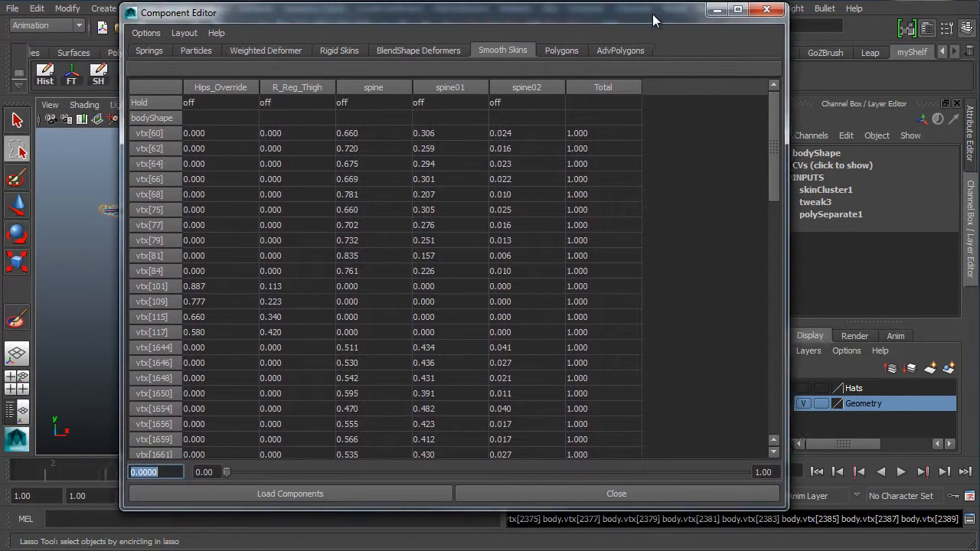
drag(653, 14, 654, 15)
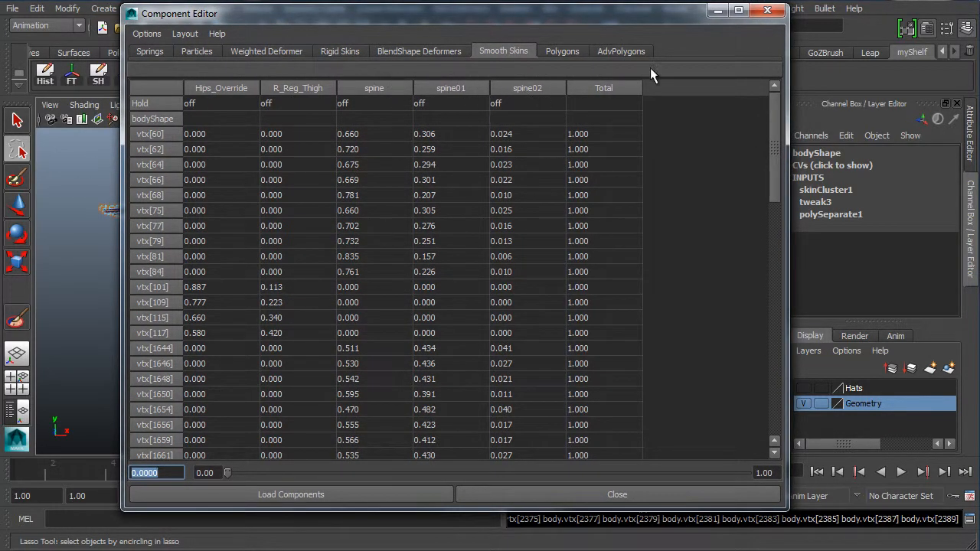
Minimize the Component Editor and examine the torso, from the selected vest vertices and hips up to the shoulders, against the joint chain
click(719, 12)
alt+right_drag(597, 243, 396, 285)
alt+middle_drag(396, 284, 308, 287)
alt+right_drag(308, 287, 339, 234)
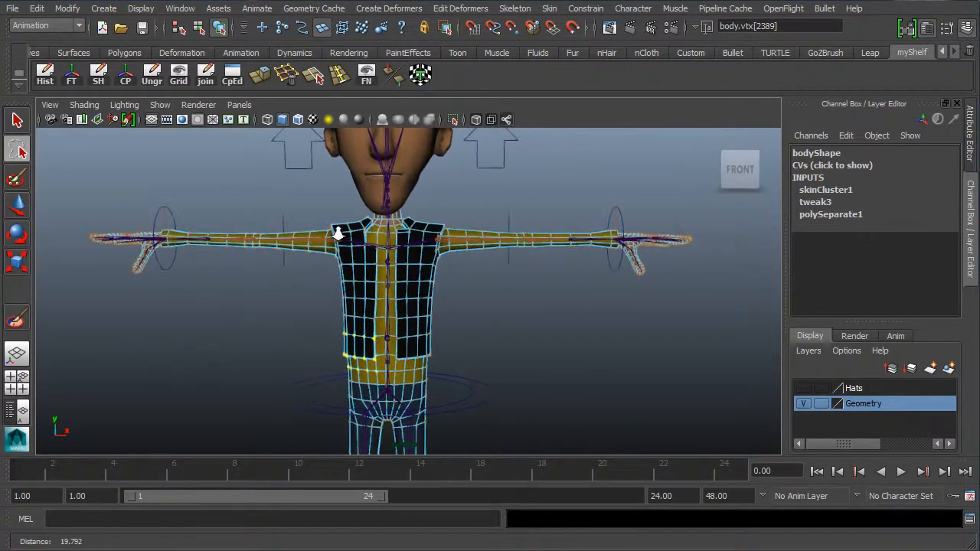
alt+middle_drag(329, 178, 297, 91)
alt+middle_drag(269, 324, 254, 412)
alt+right_drag(253, 383, 328, 268)
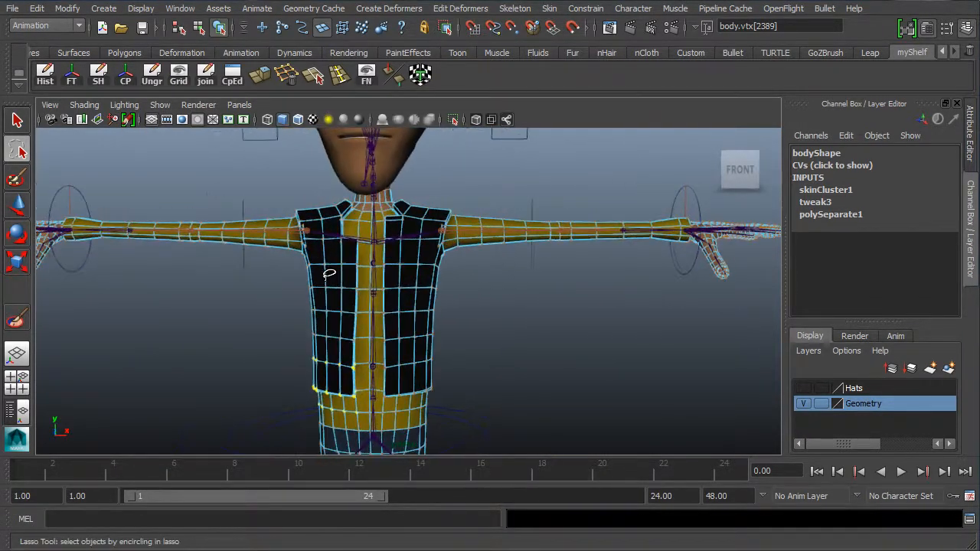
alt+middle_drag(240, 252, 239, 220)
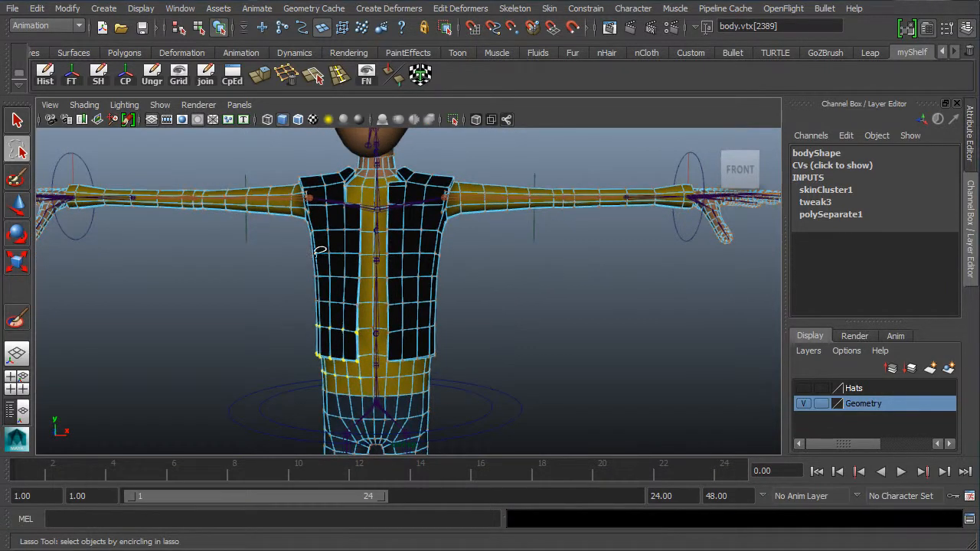
alt+middle_drag(322, 249, 286, 253)
alt+middle_drag(354, 237, 369, 176)
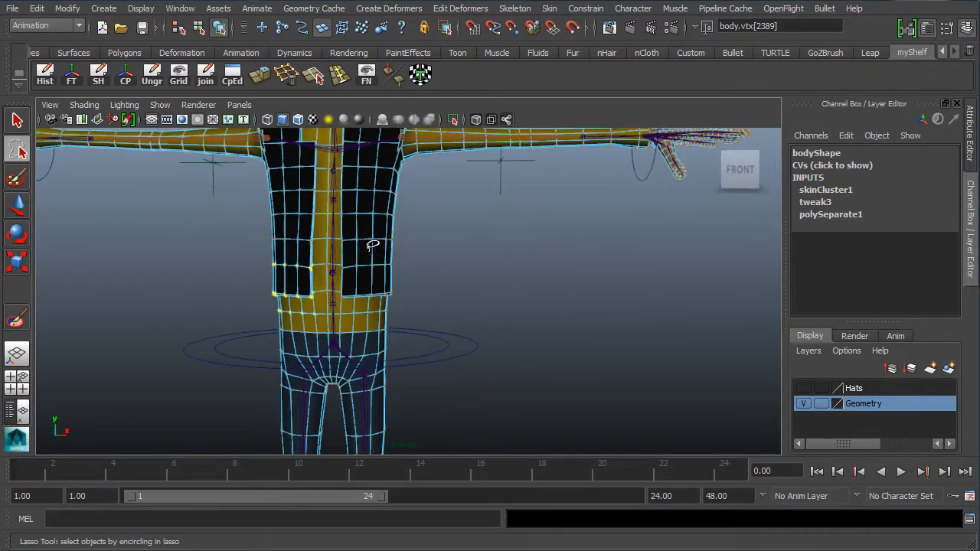
alt+middle_drag(317, 197, 360, 264)
alt+drag(287, 278, 324, 279)
alt+middle_drag(320, 273, 346, 296)
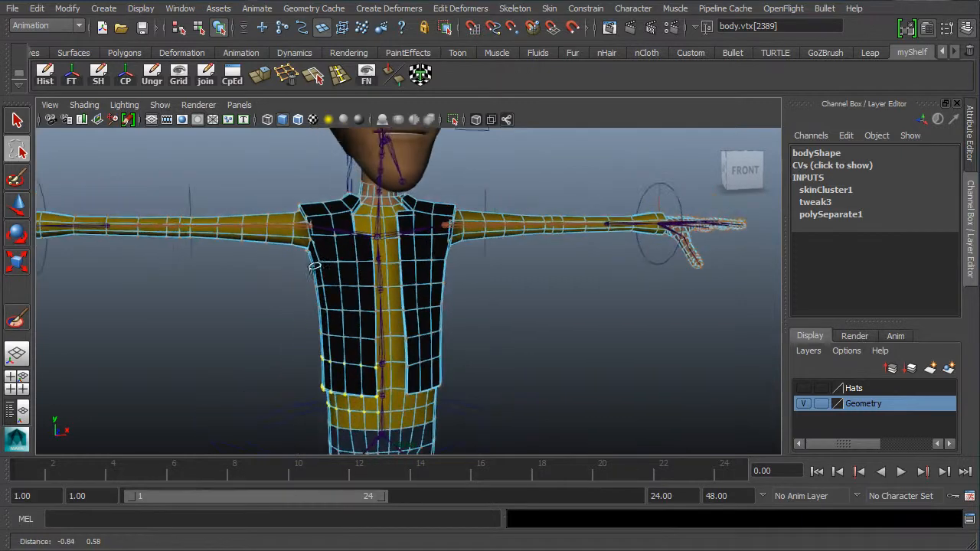
alt+right_drag(300, 246, 326, 243)
alt+middle_drag(331, 220, 326, 265)
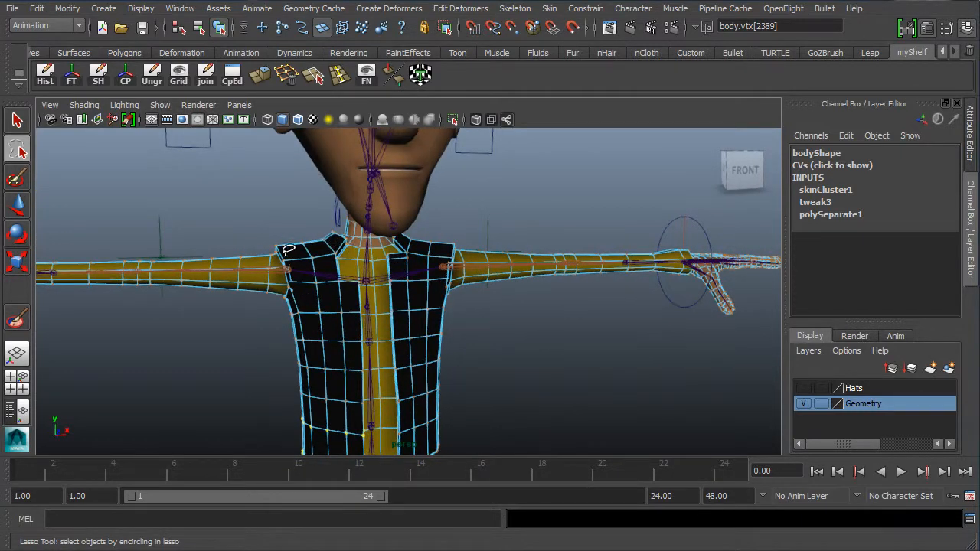
Examine the neck and head joints from the front and around to the character's side
alt+middle_drag(351, 203, 373, 223)
alt+drag(295, 229, 334, 230)
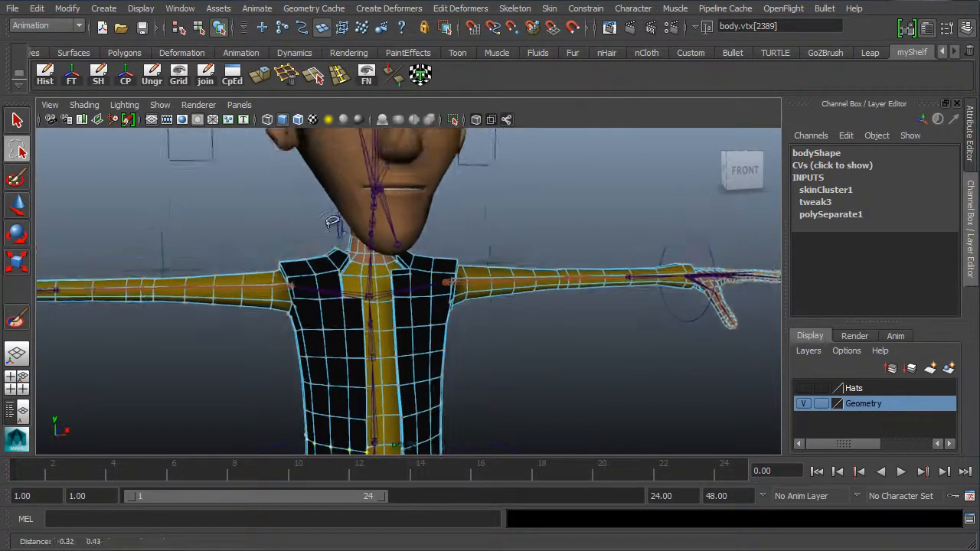
alt+middle_drag(335, 225, 328, 203)
alt+drag(500, 251, 322, 256)
alt+middle_drag(320, 266, 316, 349)
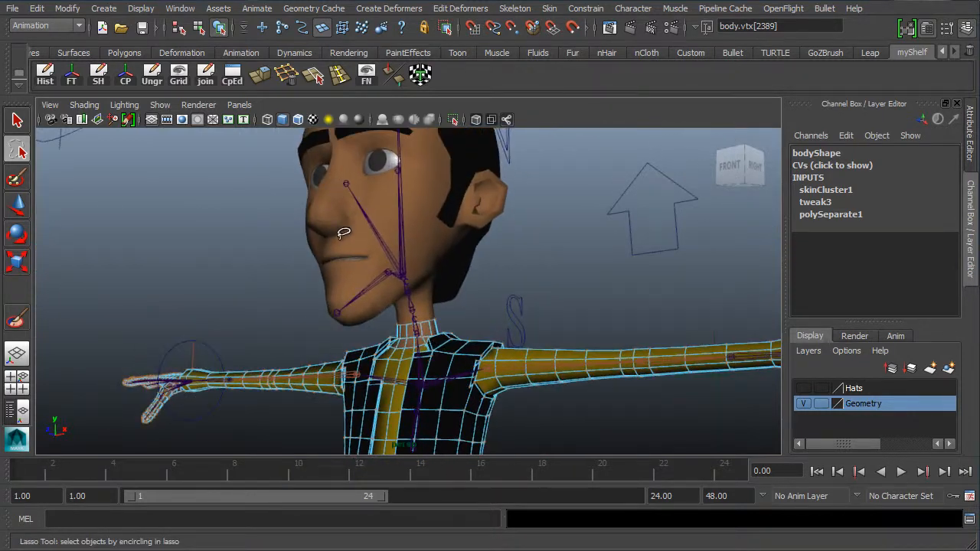
alt+middle_drag(344, 232, 311, 311)
alt+drag(311, 310, 252, 302)
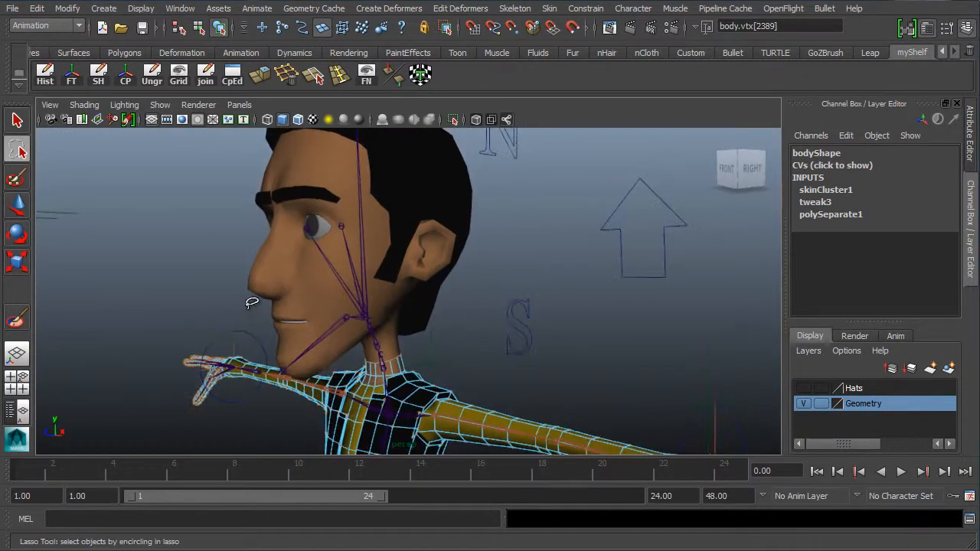
Switch to the Select tool and put the head mesh into vertex selection mode instead of the body
alt+middle_drag(252, 302, 281, 294)
click(12, 123)
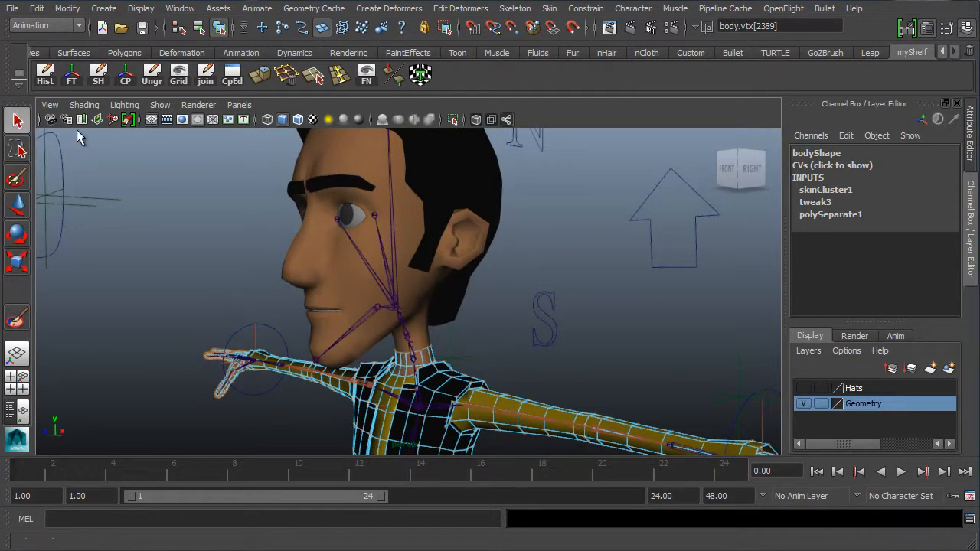
click(331, 268)
alt+middle_drag(247, 296, 294, 301)
alt+right_drag(292, 321, 286, 265)
alt+drag(403, 305, 373, 271)
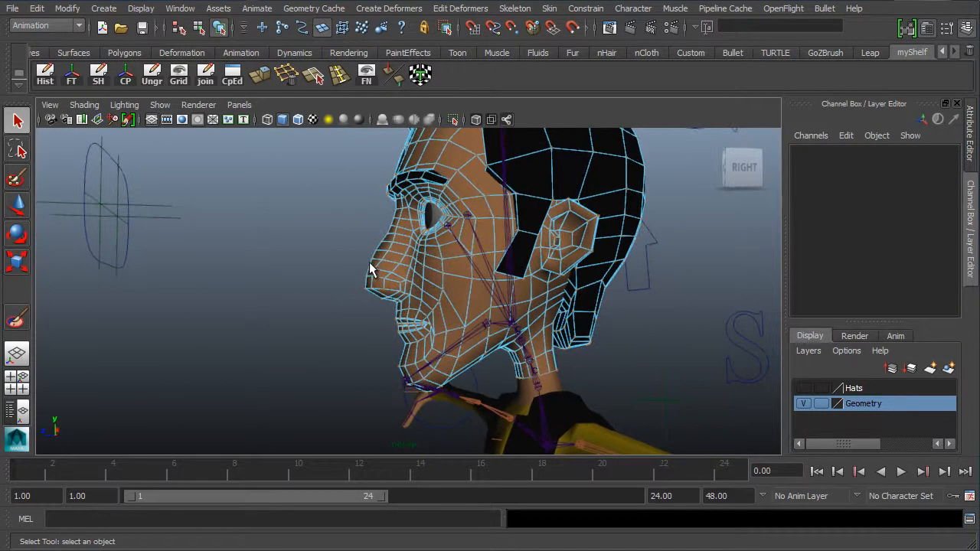
Select the head vertices from the eyebrows up to the top of the hair in side view
drag(342, 242, 415, 297)
alt+drag(415, 297, 397, 197)
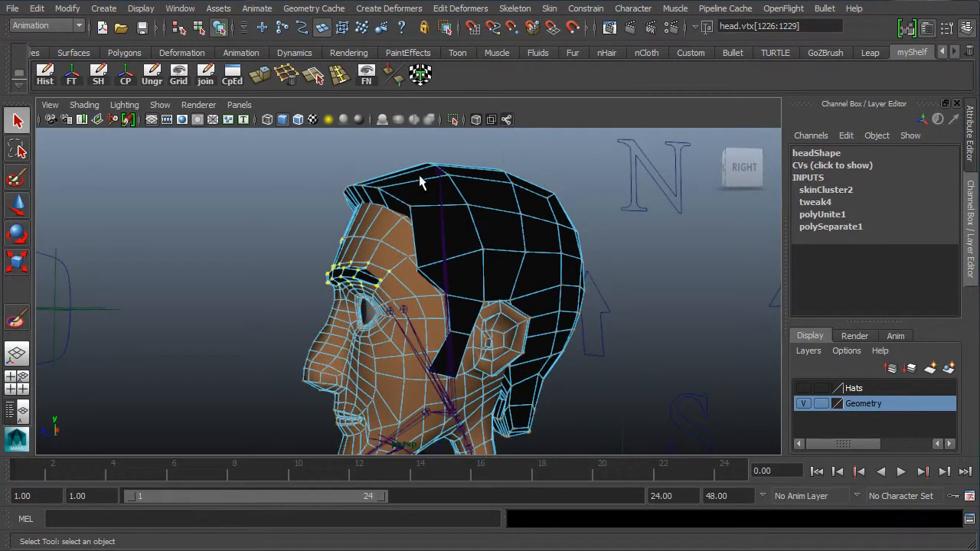
drag(562, 205, 271, 295)
alt+drag(379, 236, 372, 161)
drag(301, 153, 500, 258)
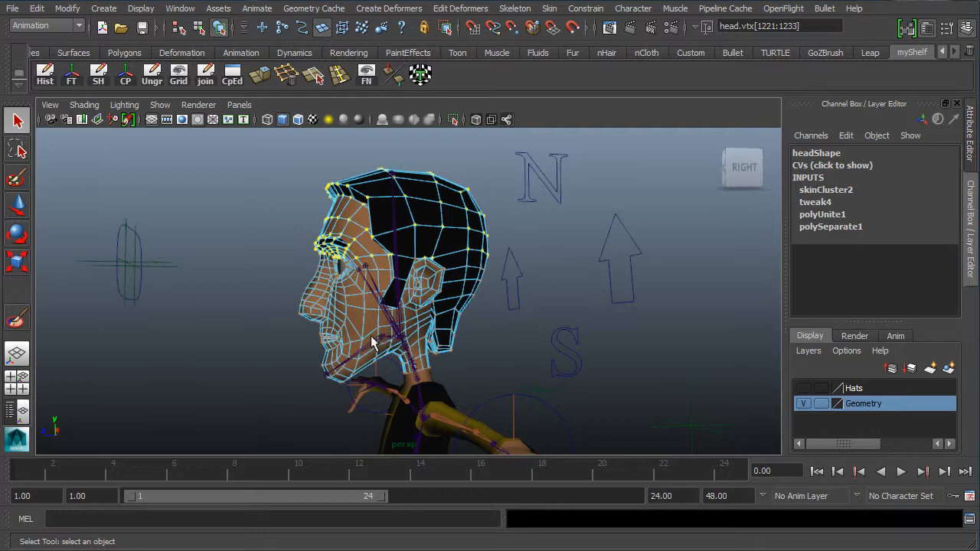
Replace the selection with only the vertices along the hairline and crown, and check it from the front and side
alt+middle_drag(355, 337, 379, 272)
alt+right_drag(379, 272, 401, 275)
alt+middle_drag(401, 266, 376, 353)
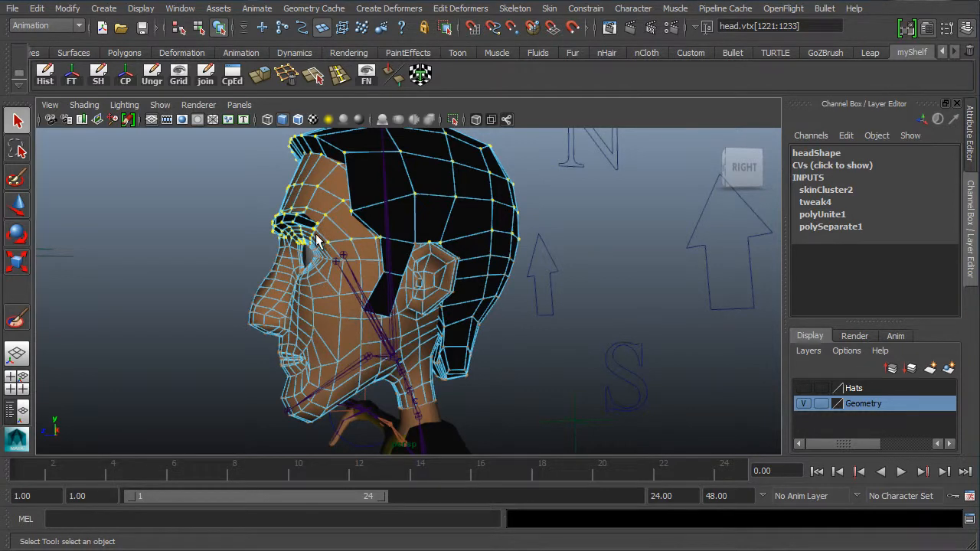
alt+middle_drag(317, 236, 260, 307)
drag(176, 164, 504, 251)
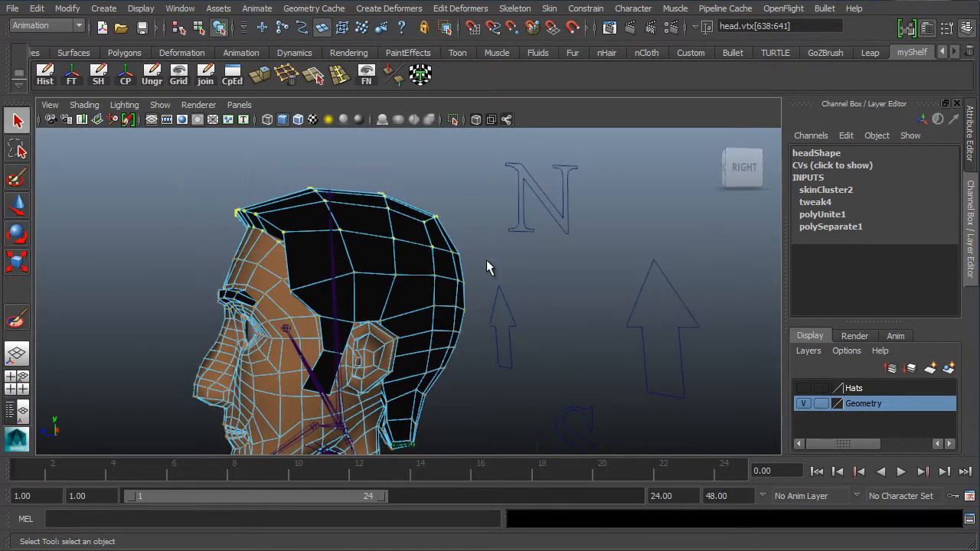
alt+drag(303, 291, 433, 299)
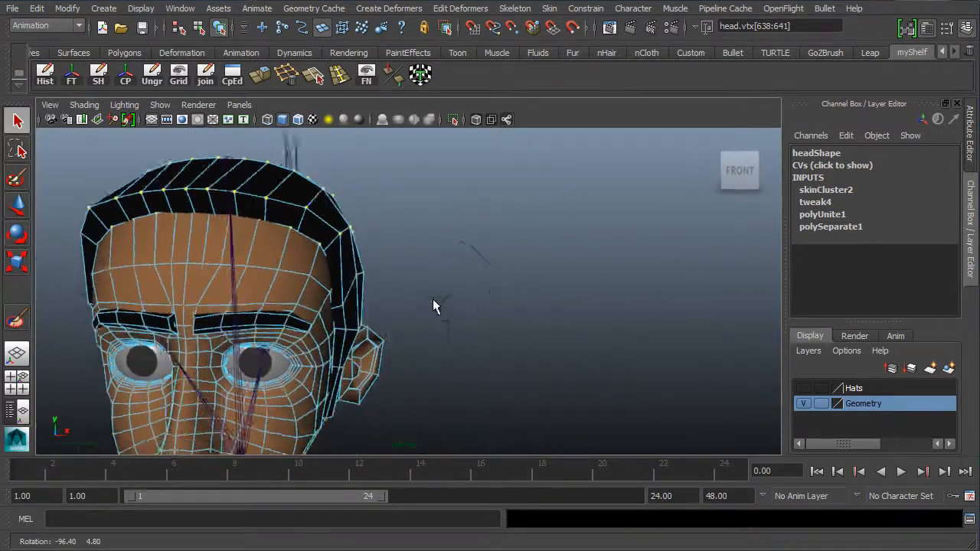
scroll(274, 323, down, 3)
alt+drag(274, 328, 368, 332)
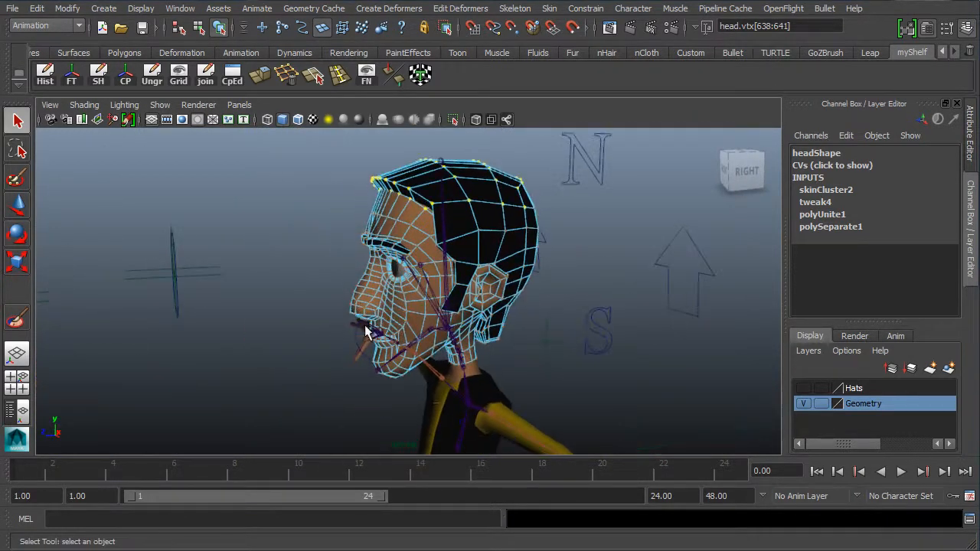
alt+drag(449, 219, 346, 314)
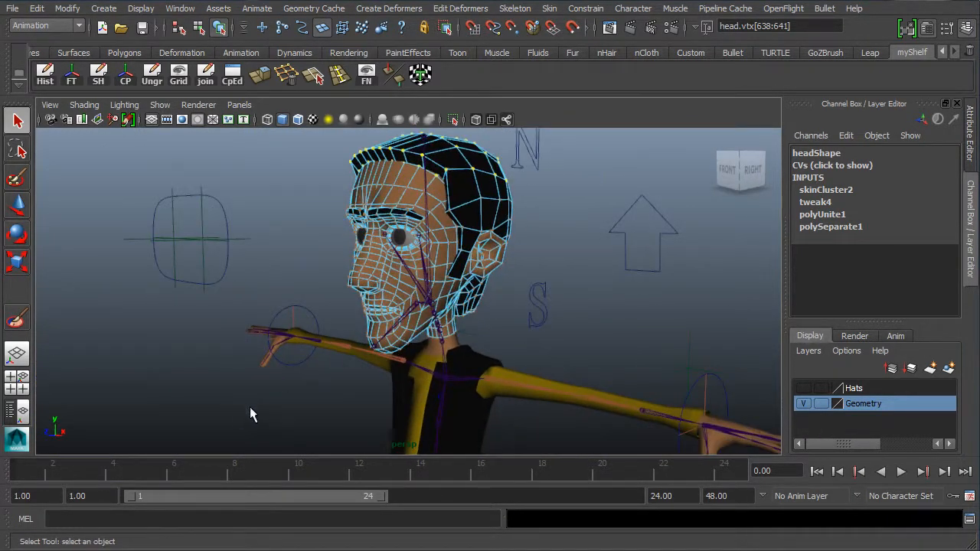
Try setting the joint1, joint2, joint3 and joint6 weights to 0 for all selected head vertices in the Component Editor
click(181, 10)
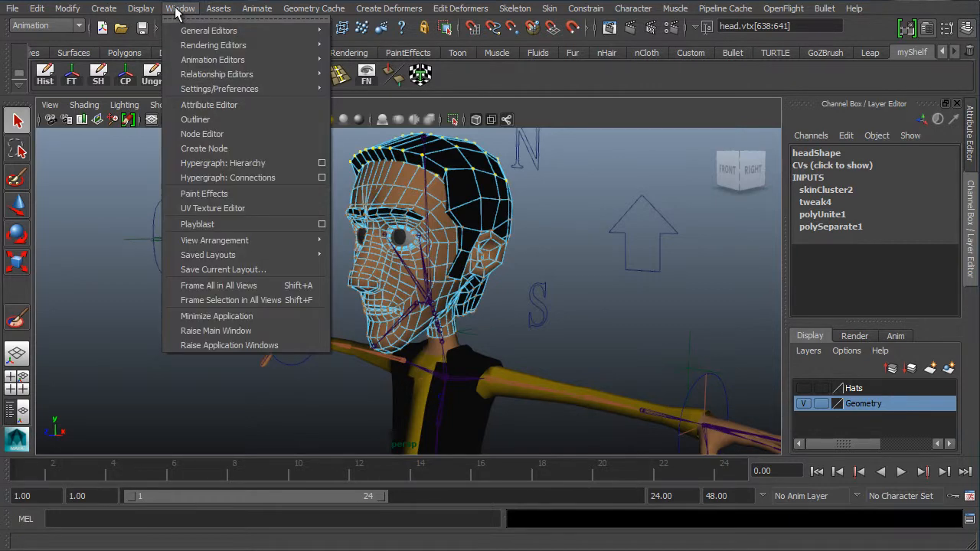
mouse_move(231, 36)
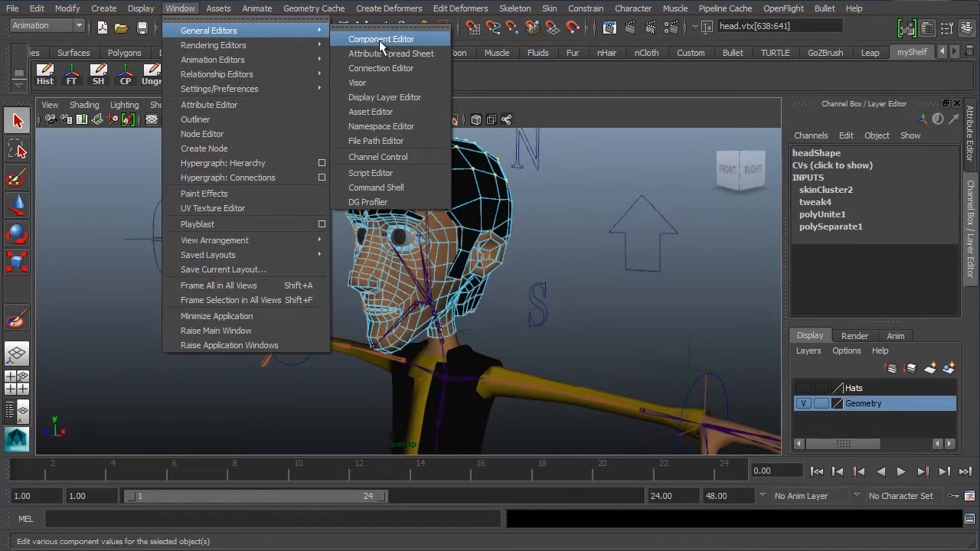
click(350, 38)
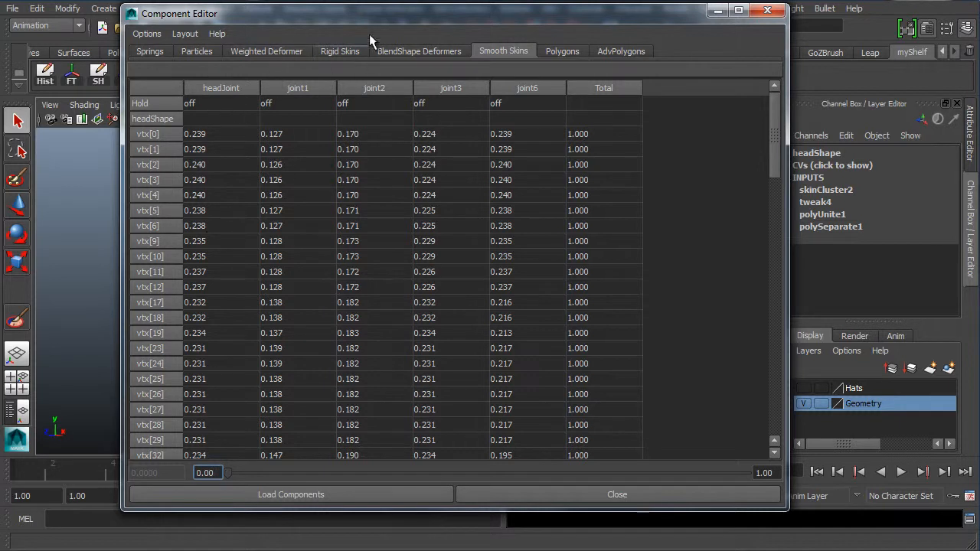
drag(364, 18, 312, 6)
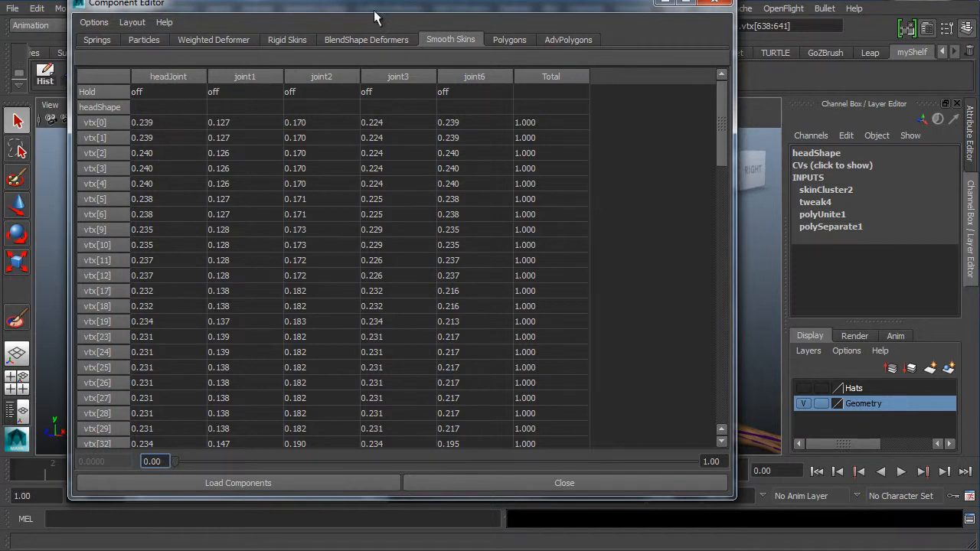
click(245, 122)
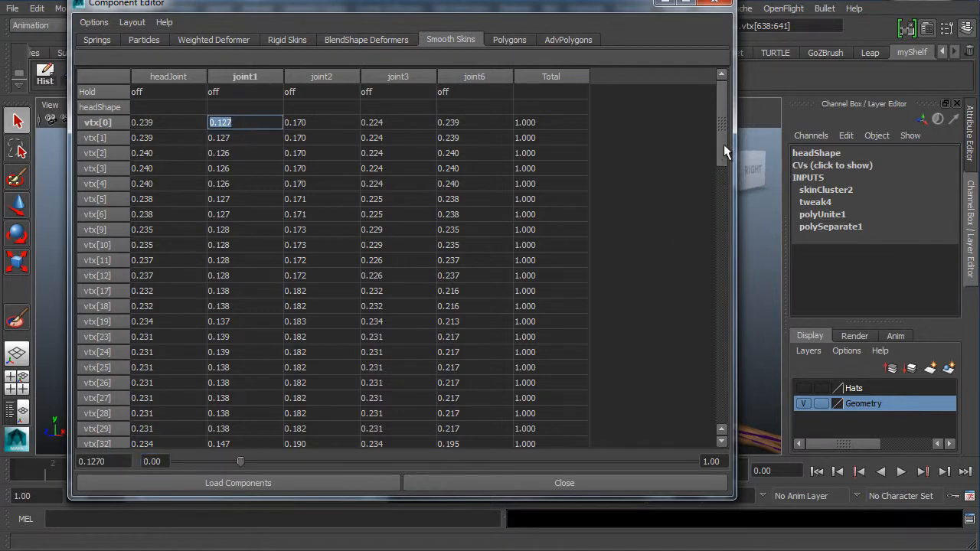
drag(724, 144, 713, 474)
shift+click(479, 440)
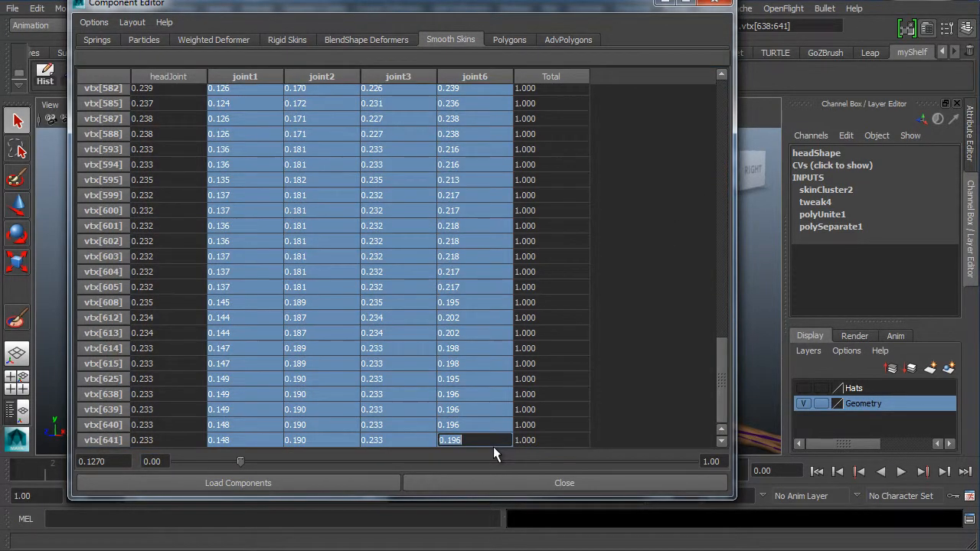
text(0)
key(Return)
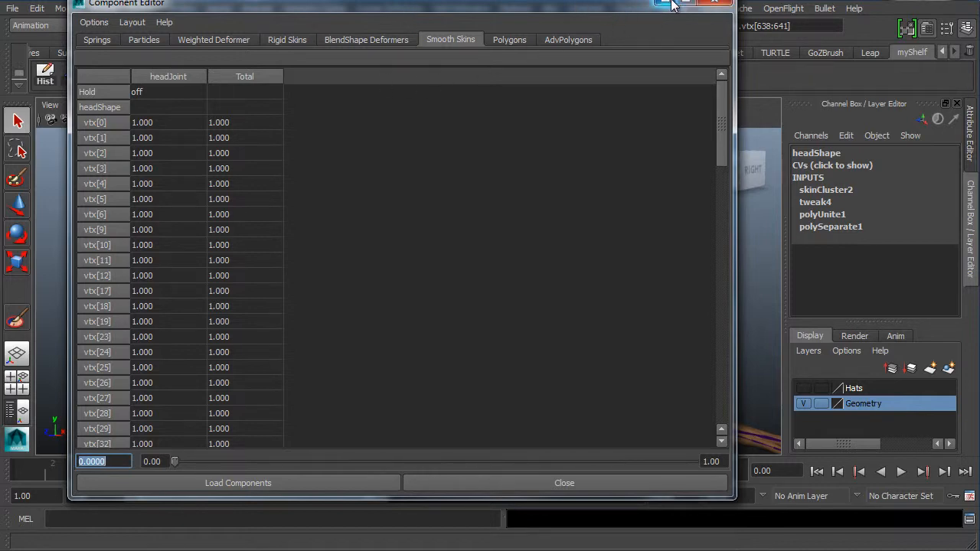
Undo the weight change on the head vertices and review their joint weights in the Component Editor
click(716, 2)
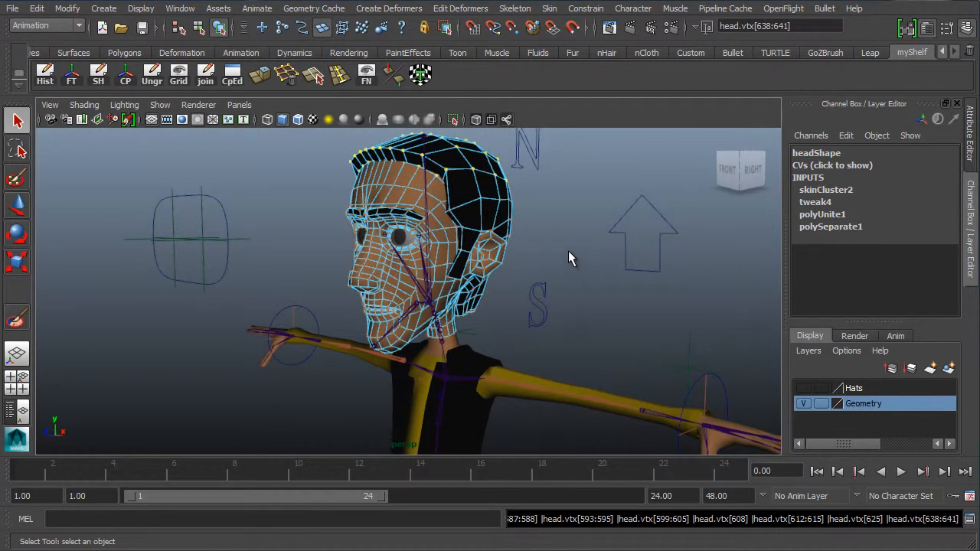
key(ctrl+z)
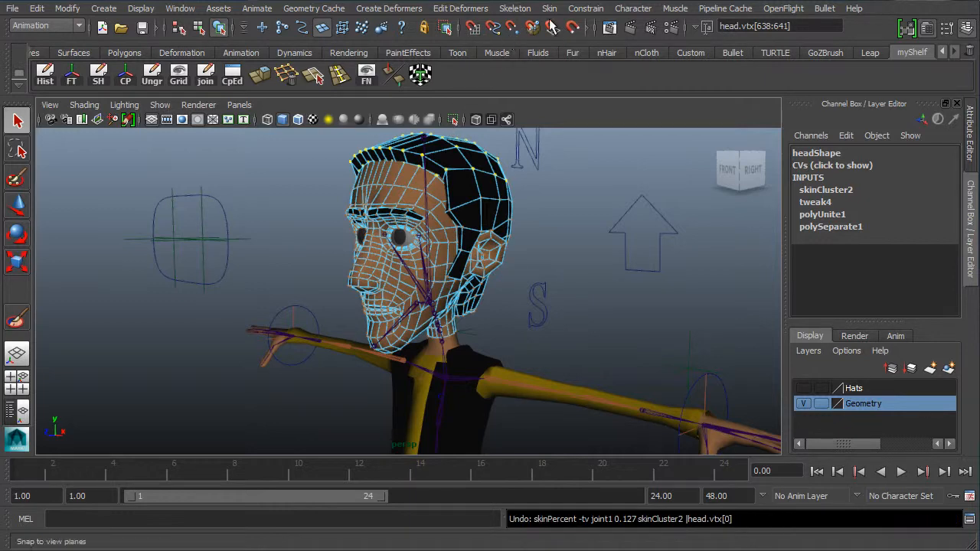
click(182, 9)
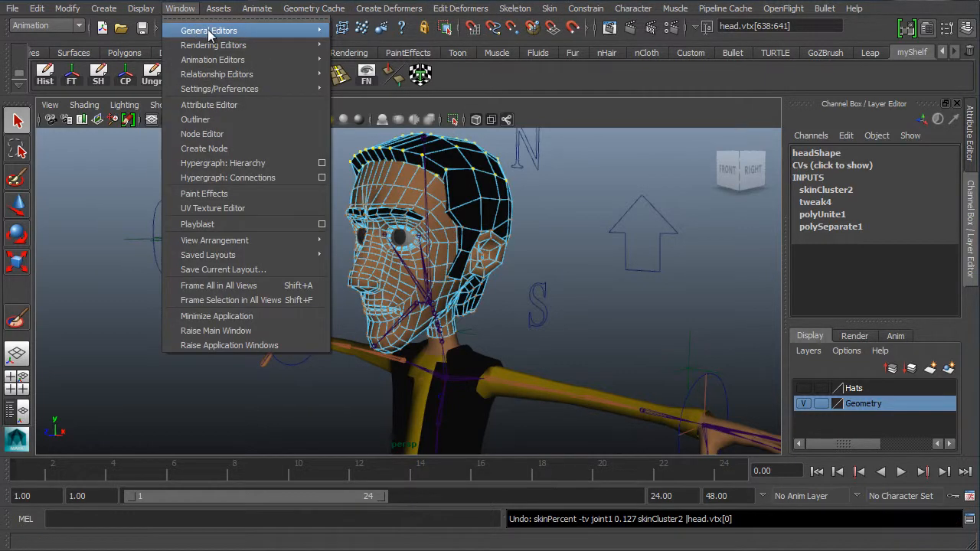
mouse_move(209, 34)
click(360, 36)
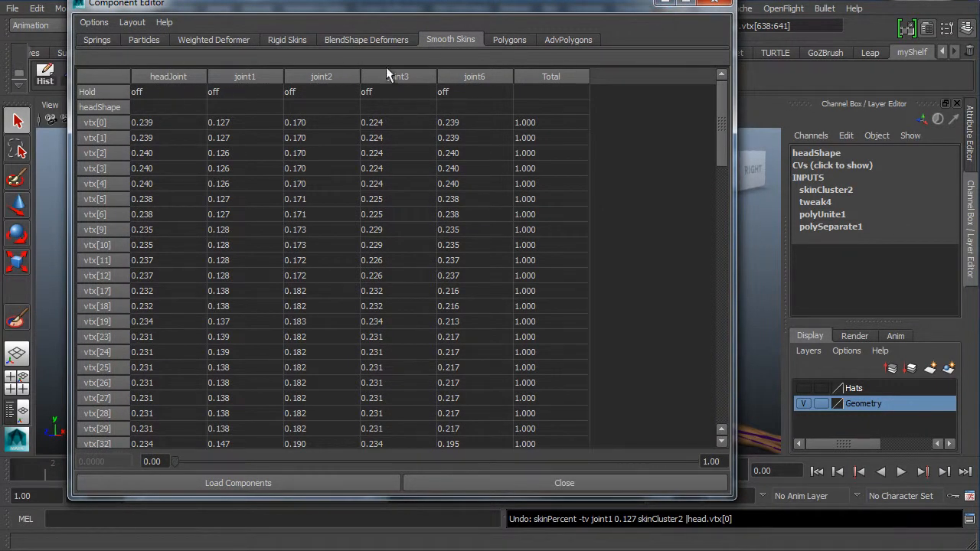
click(667, 3)
Enable picking of joints and select the jaw joint, joint6
alt+drag(367, 297, 471, 333)
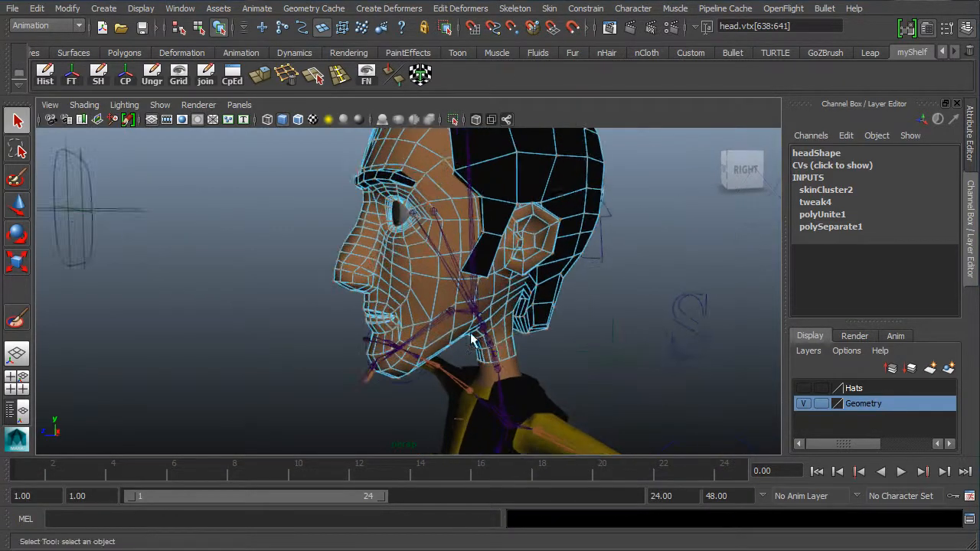
click(469, 329)
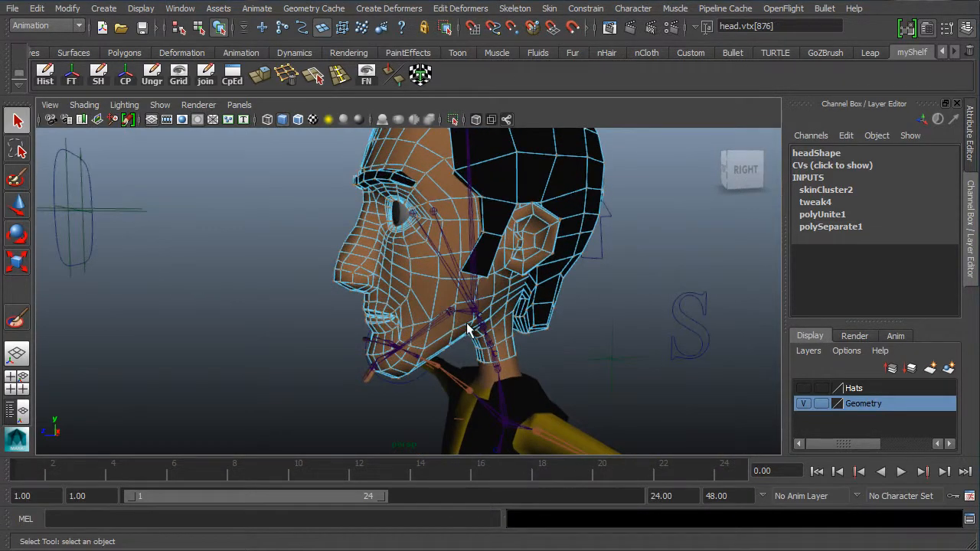
click(283, 29)
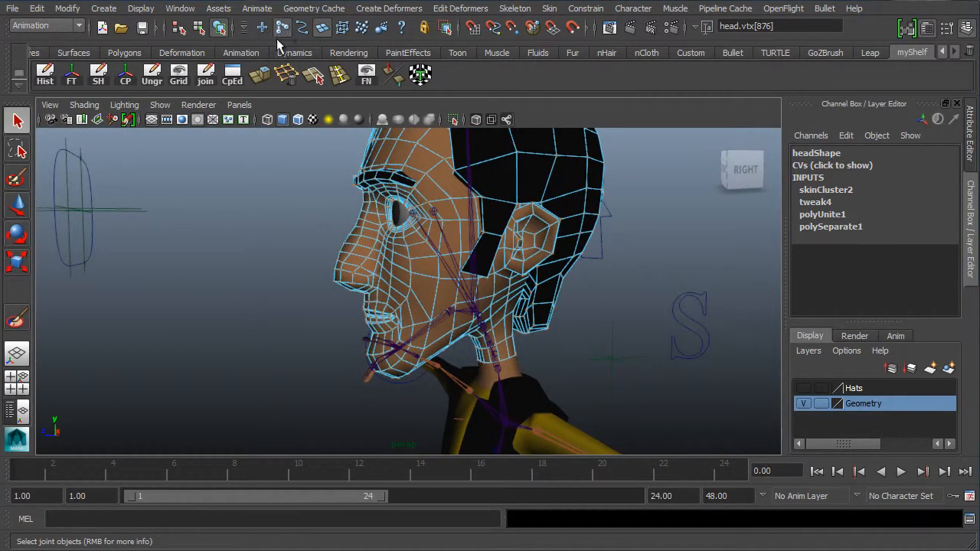
click(451, 320)
alt+drag(659, 239, 394, 310)
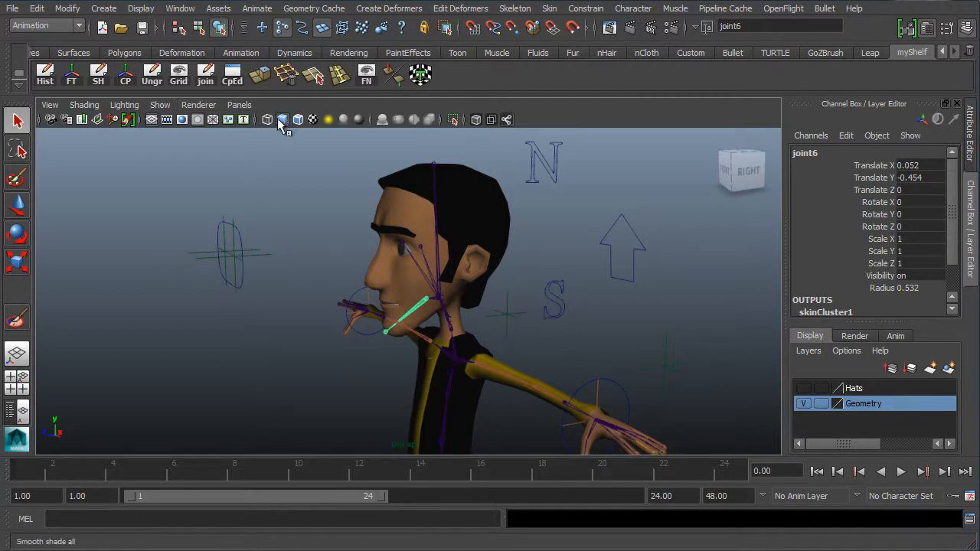
Turn on wireframe on shaded for the character and view the jaw joint against the head mesh
click(298, 120)
alt+right_drag(354, 280, 401, 291)
alt+drag(401, 291, 352, 257)
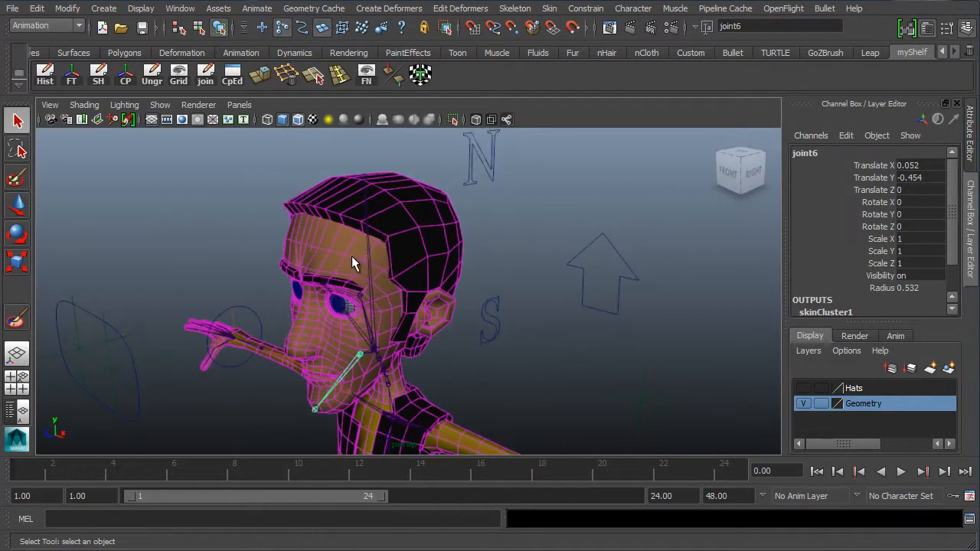
alt+drag(330, 289, 340, 268)
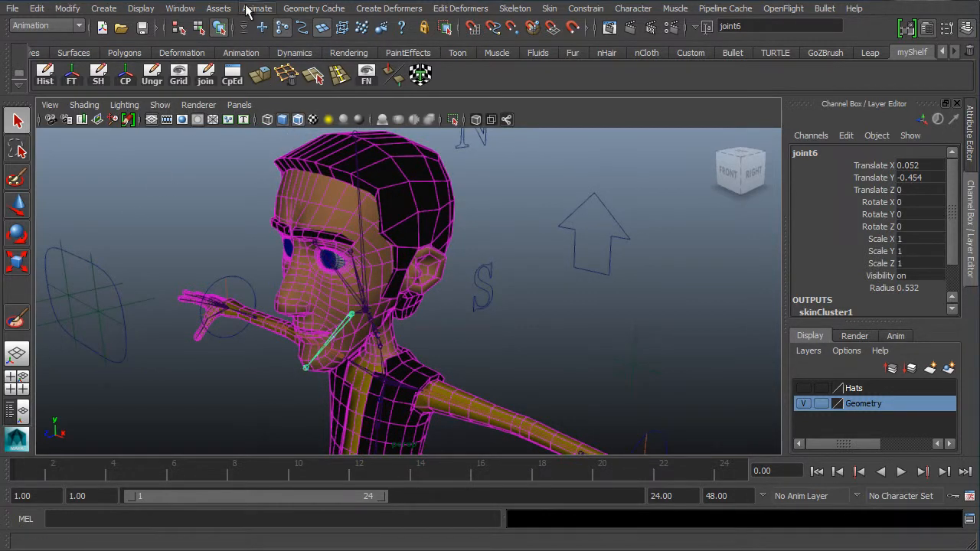
Test the jaw deformation by rotating joint6 about Z to about -19.7 degrees, and undo the rotation
key(e)
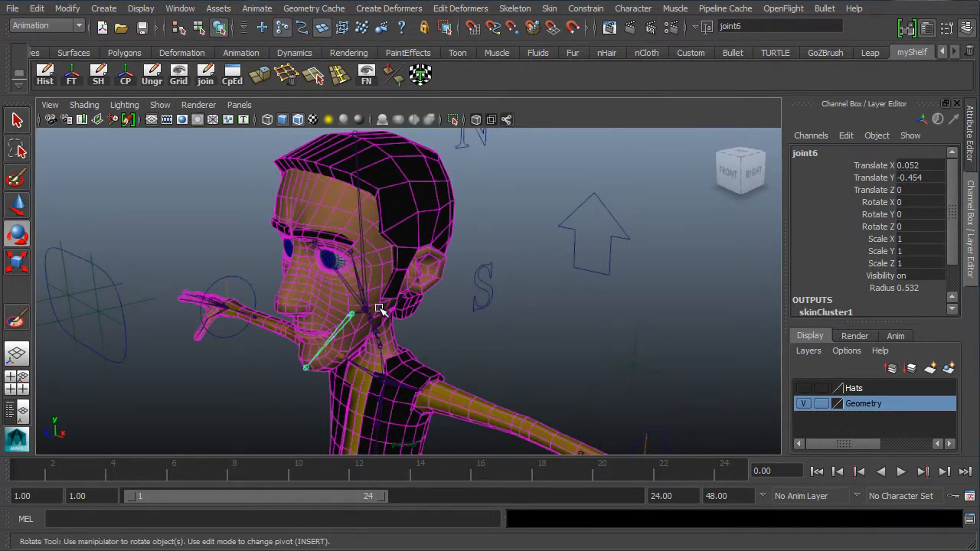
drag(299, 303, 386, 280)
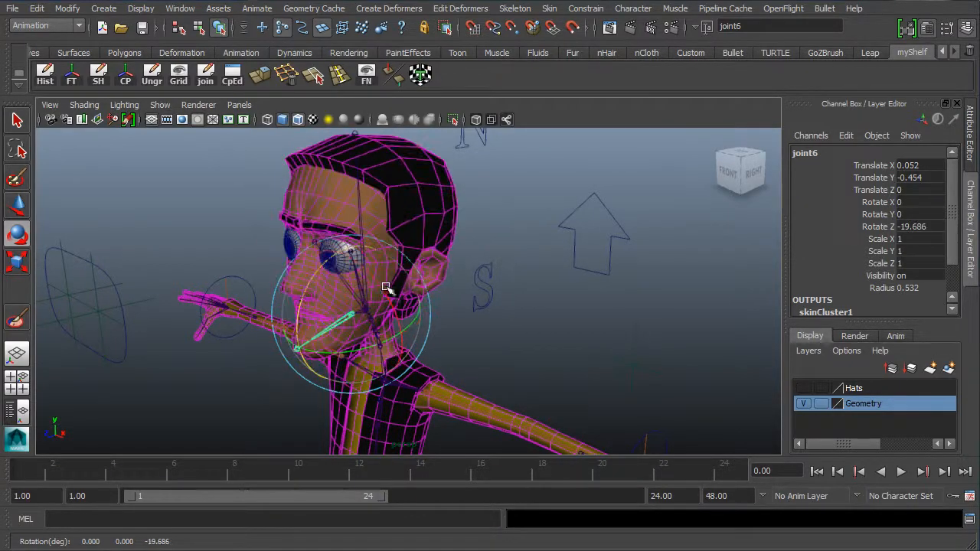
key(ctrl+z)
Disable picking of joints and return the head mesh to vertex selection mode in side view
alt+drag(441, 312, 480, 310)
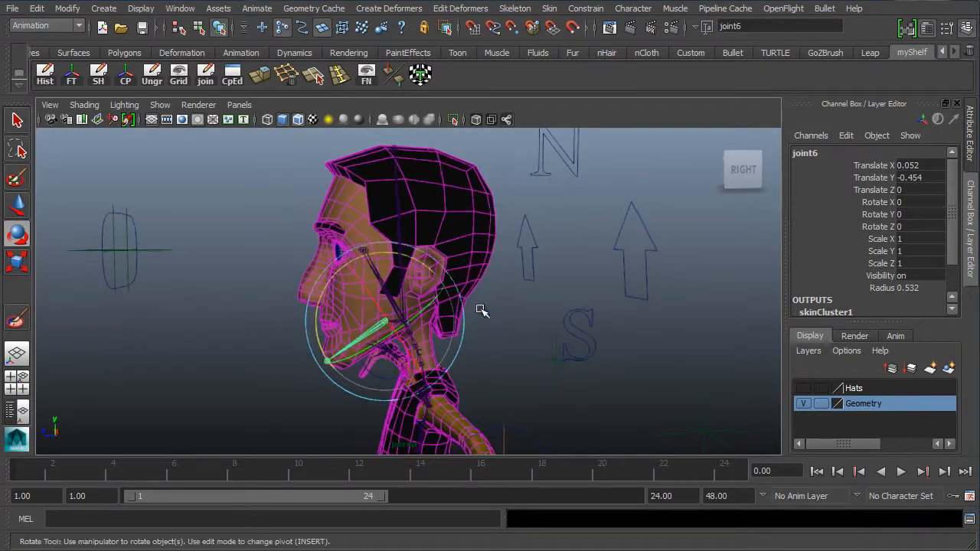
alt+middle_drag(400, 222, 340, 277)
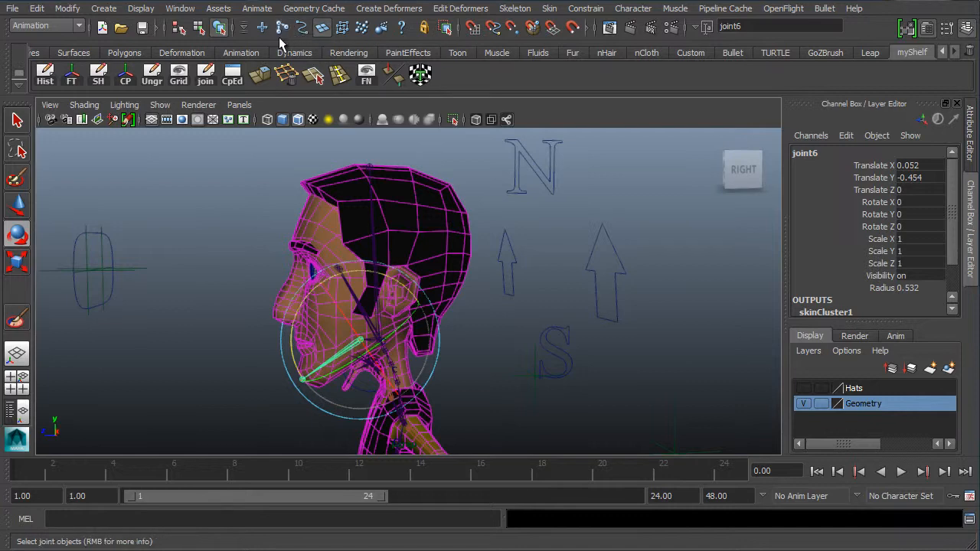
click(334, 219)
right_drag(368, 199, 257, 196)
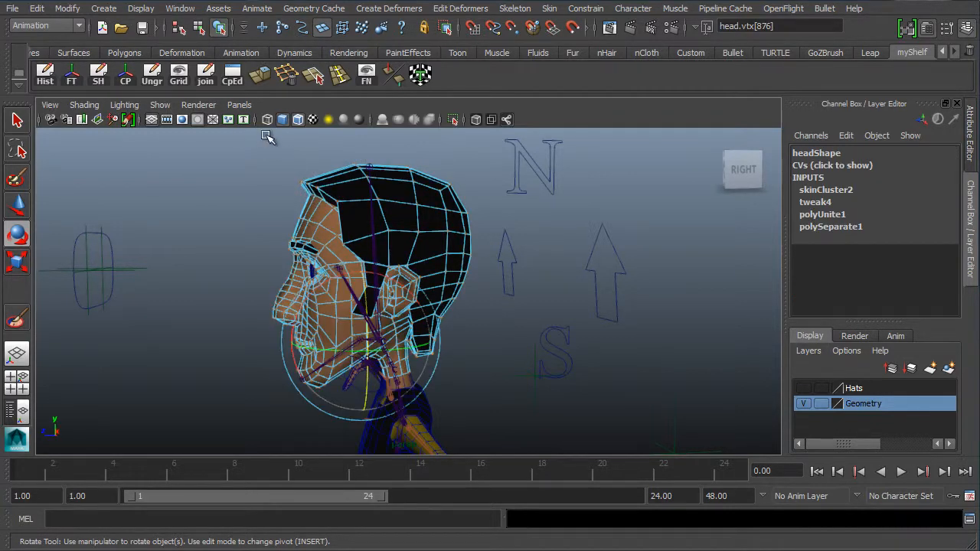
Select the upper head vertices from the forehead to the crown, leaving out the eyebrow vertices
drag(267, 137, 539, 222)
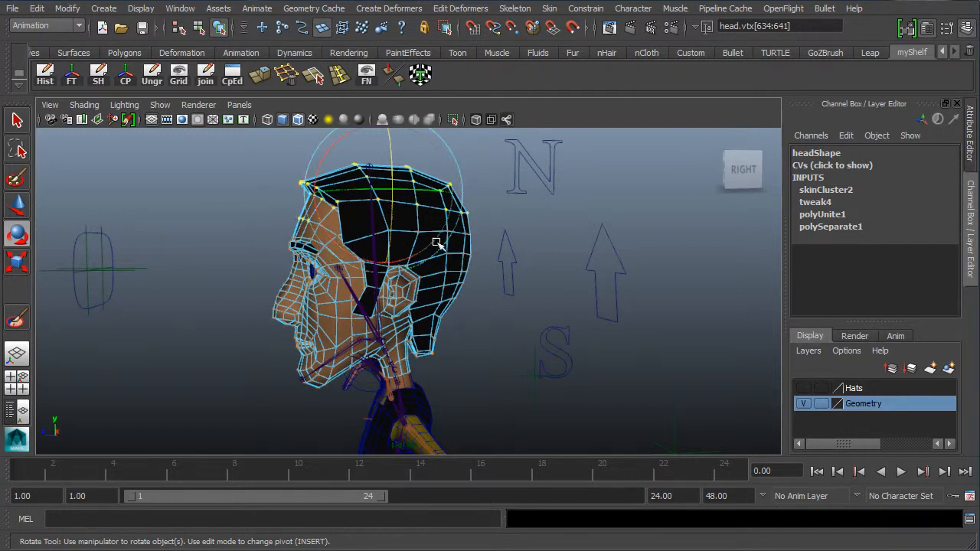
drag(251, 140, 482, 247)
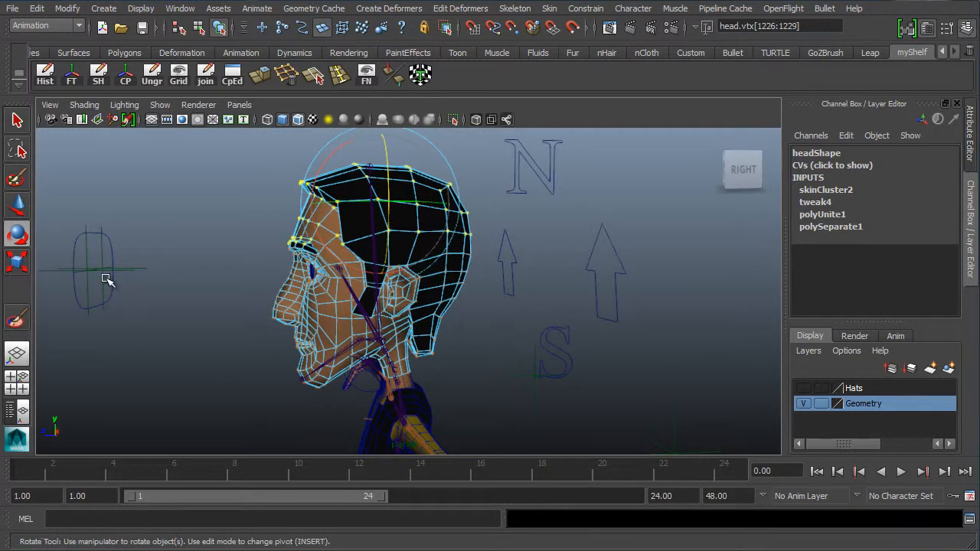
drag(269, 228, 316, 251)
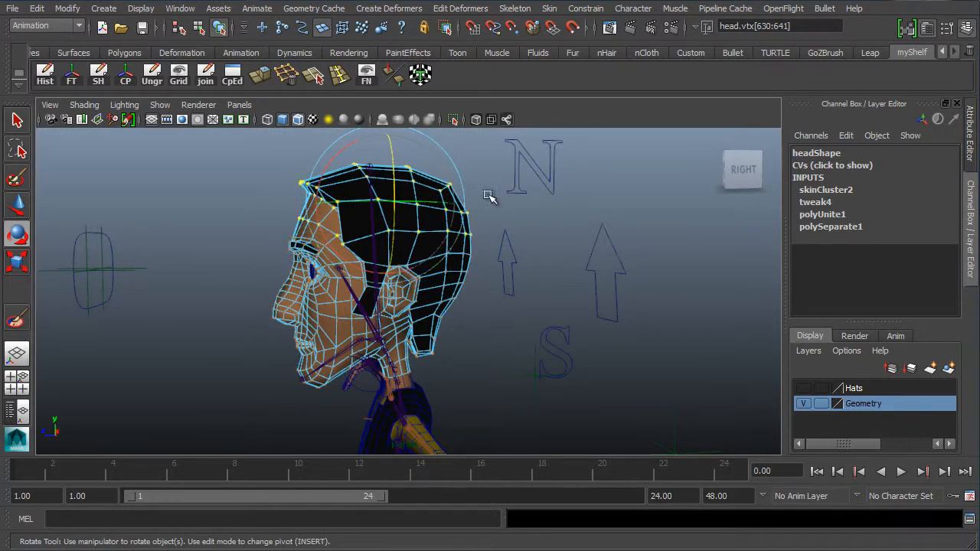
alt+middle_drag(396, 250, 320, 251)
alt+middle_drag(262, 245, 306, 235)
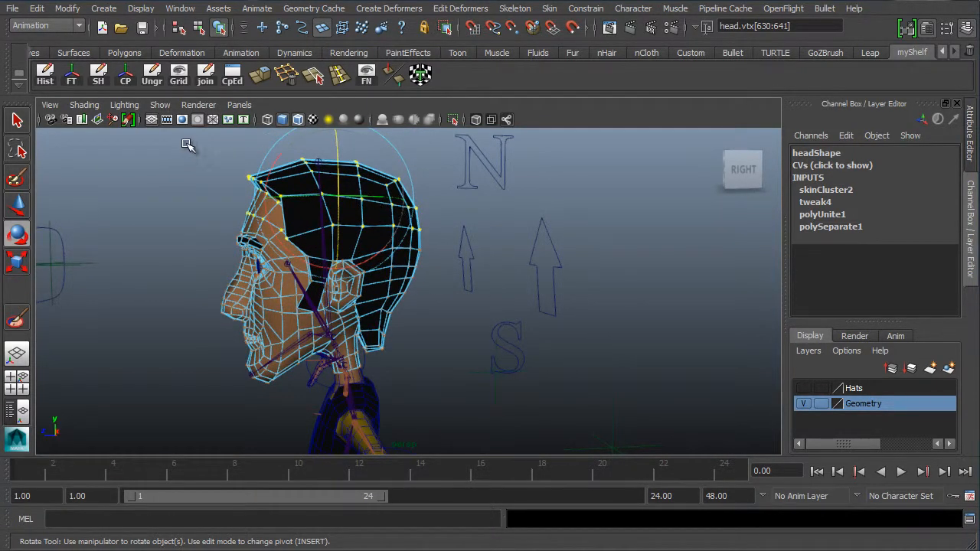
Select the head vertices from the crown down to the tip of the nose, and open their weights in the Component Editor
drag(189, 146, 452, 296)
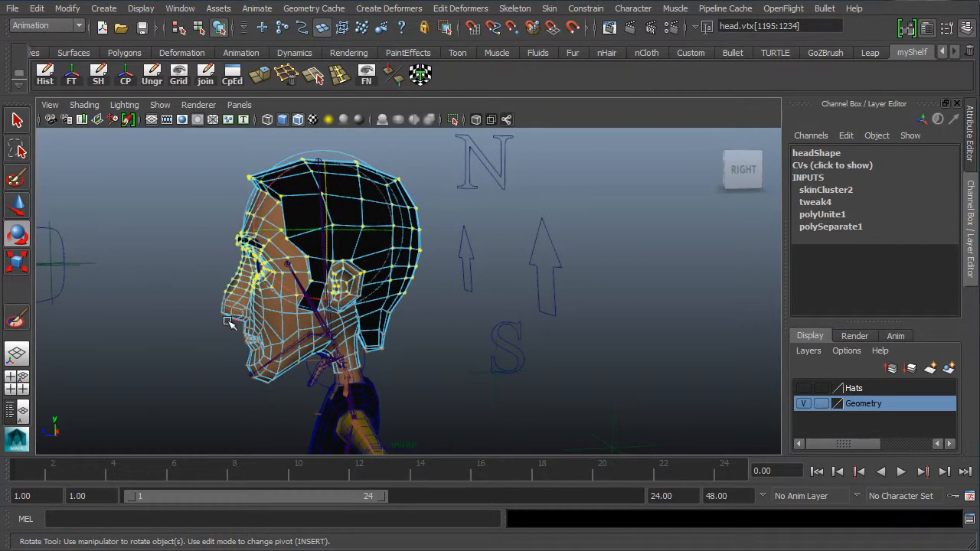
shift+drag(193, 325, 257, 299)
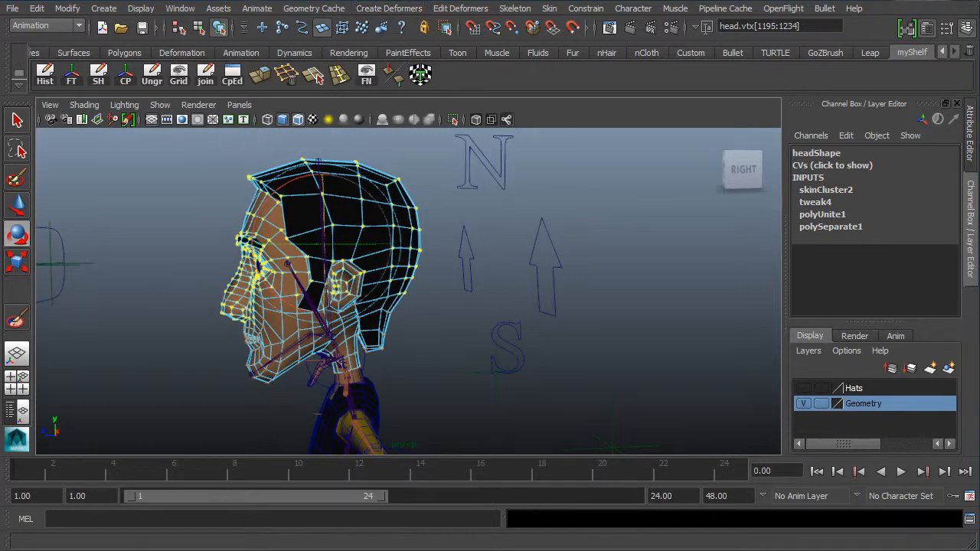
click(389, 8)
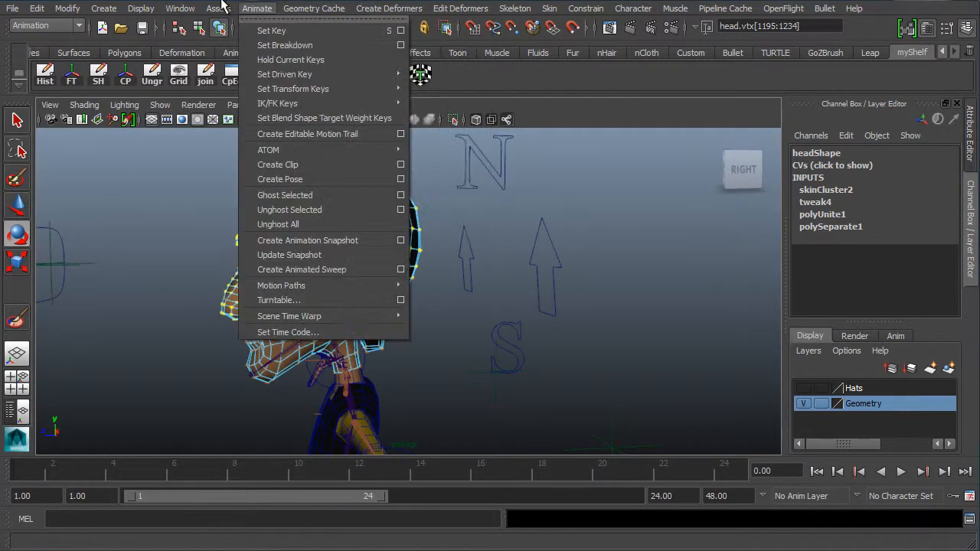
click(193, 1)
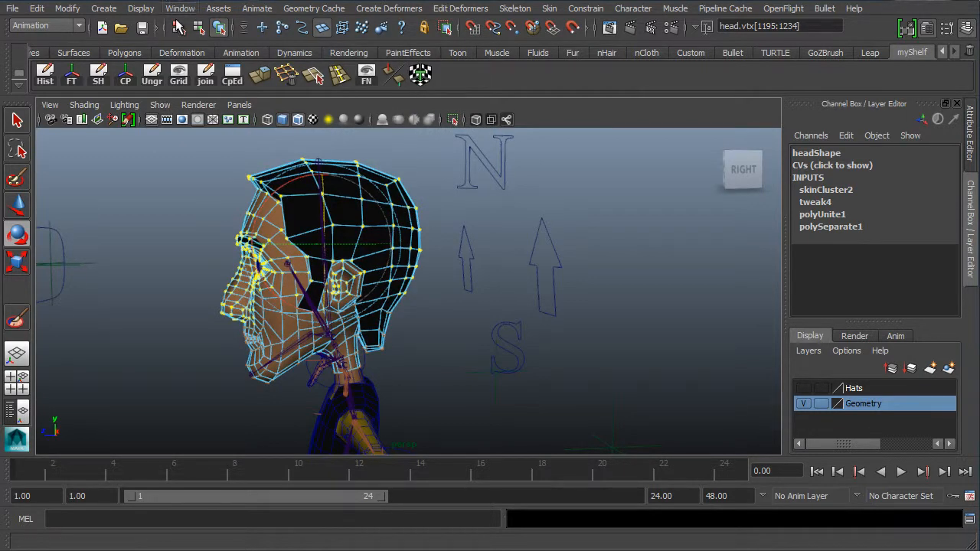
click(180, 9)
mouse_move(225, 31)
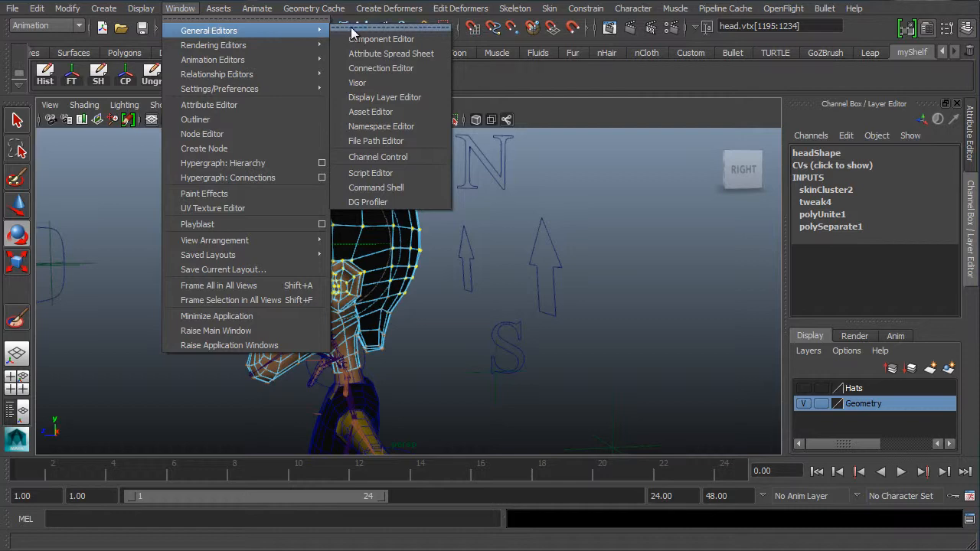
click(381, 39)
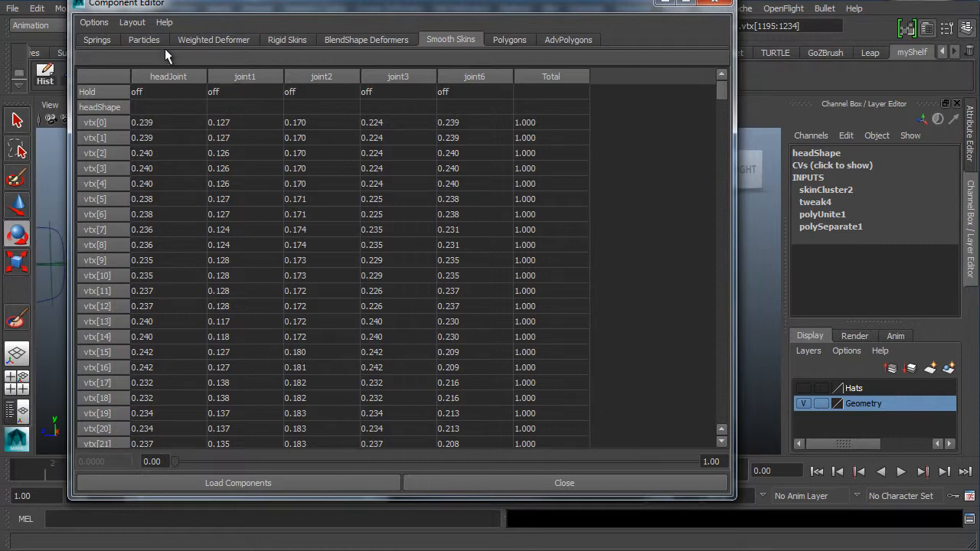
Set the joint1, joint2, joint3 and joint6 weights of all selected head vertices to 0, and minimize the Component Editor
click(265, 123)
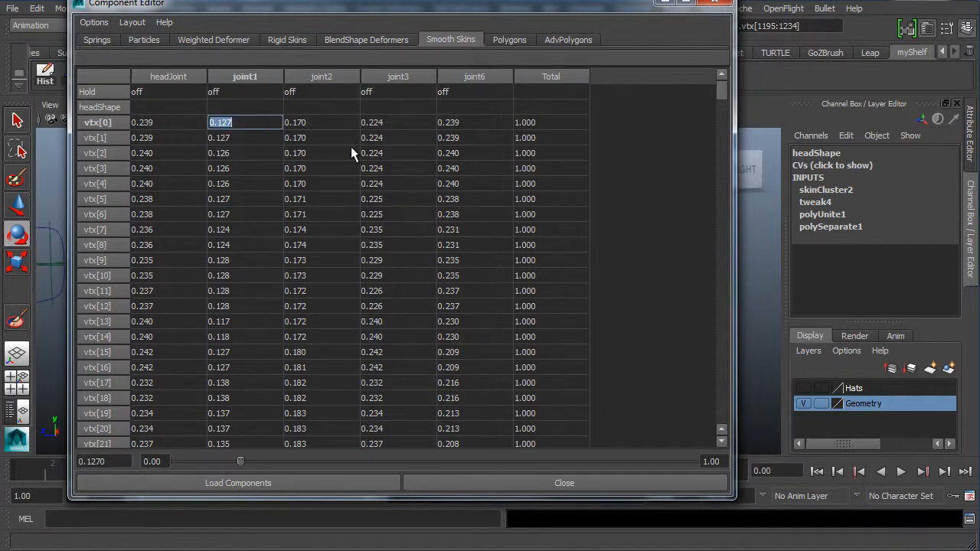
drag(626, 10, 168, 410)
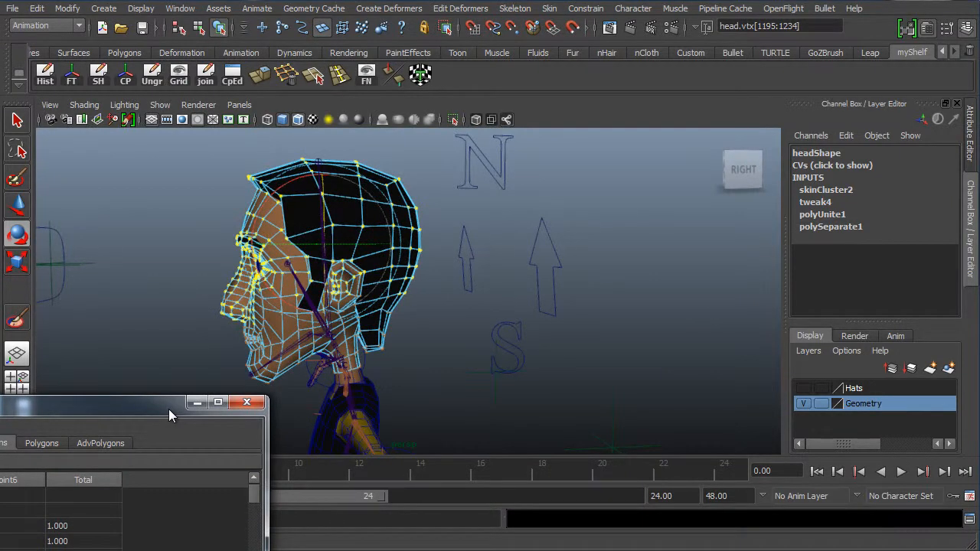
drag(168, 409, 626, 32)
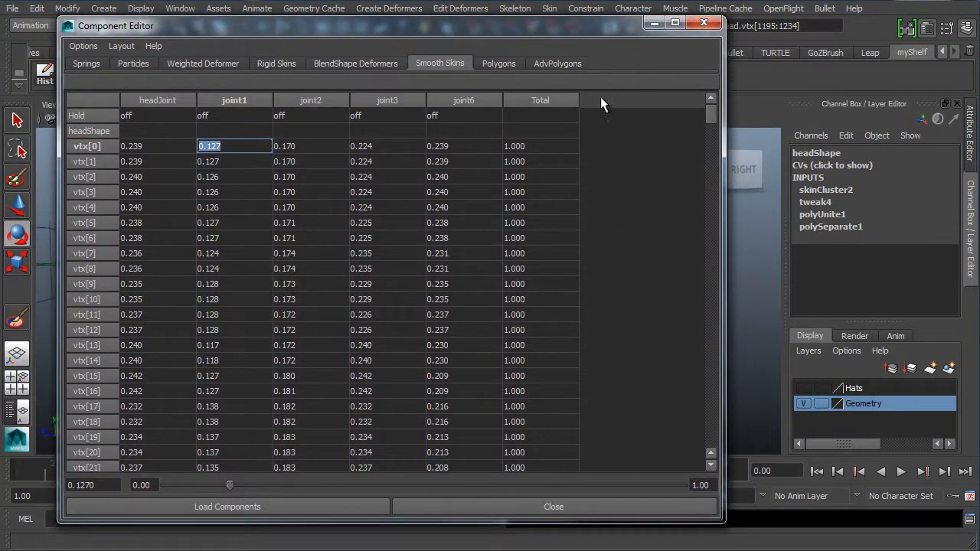
drag(713, 135, 708, 475)
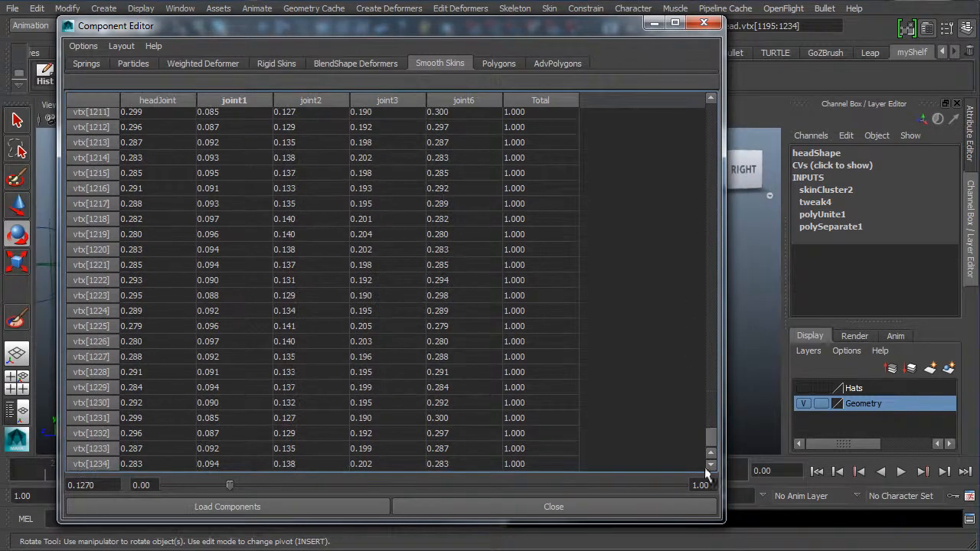
double_click(479, 463)
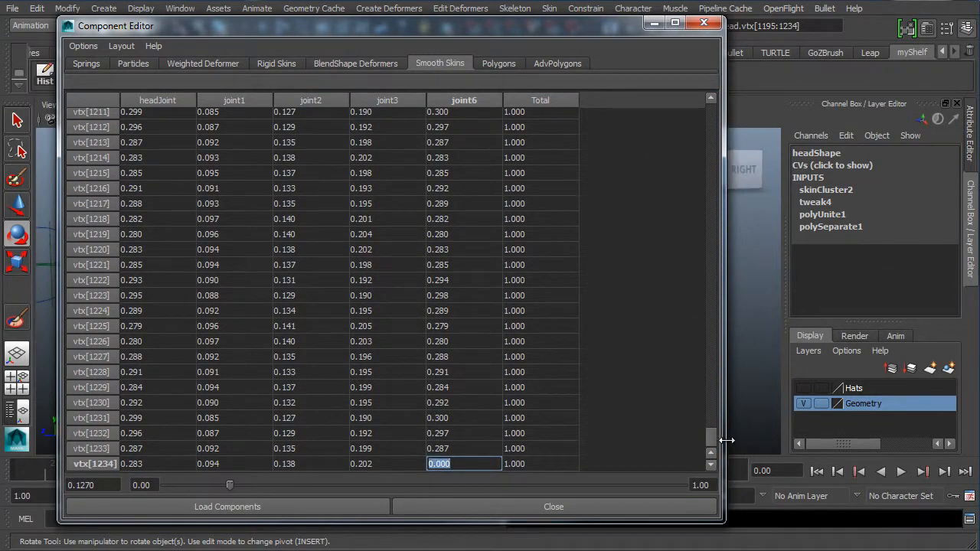
drag(712, 436, 687, 432)
click(232, 146)
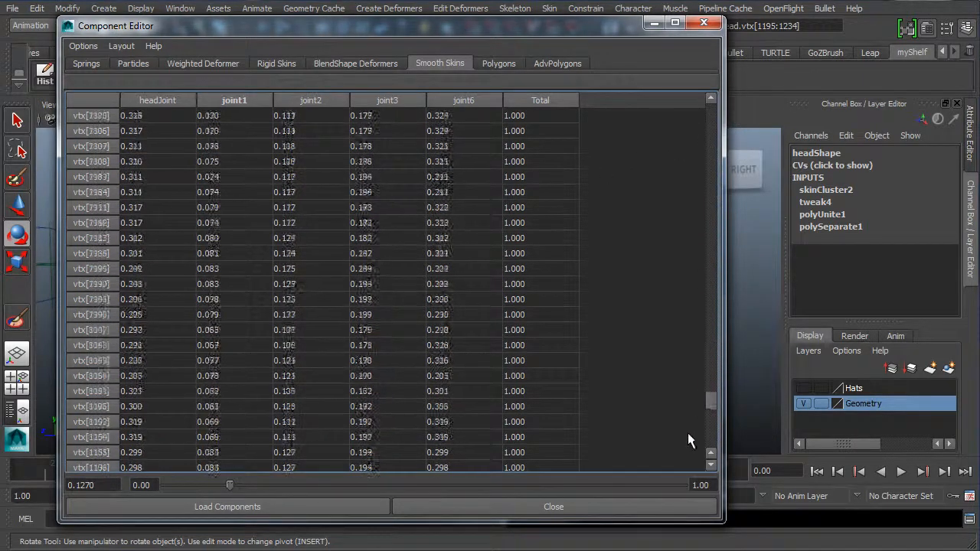
shift+click(470, 464)
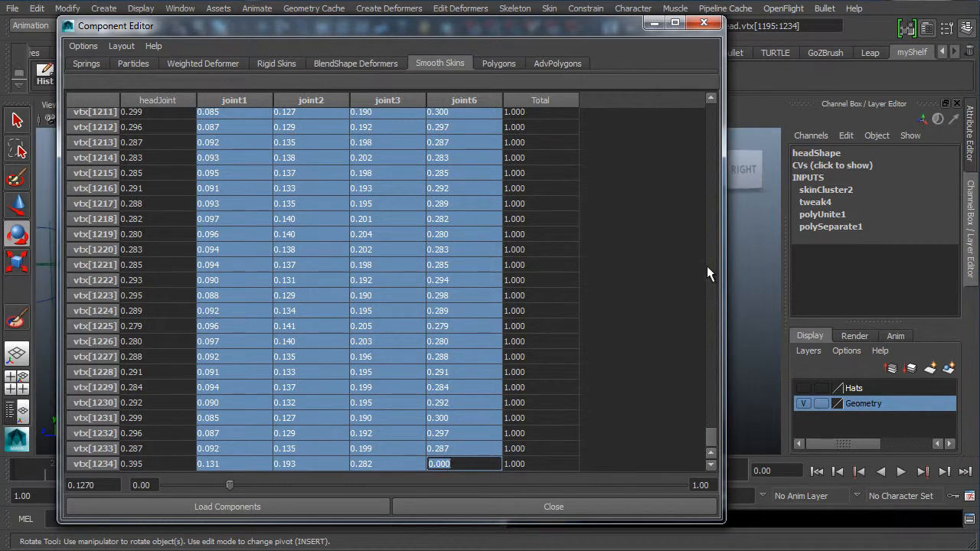
text(0)
key(Return)
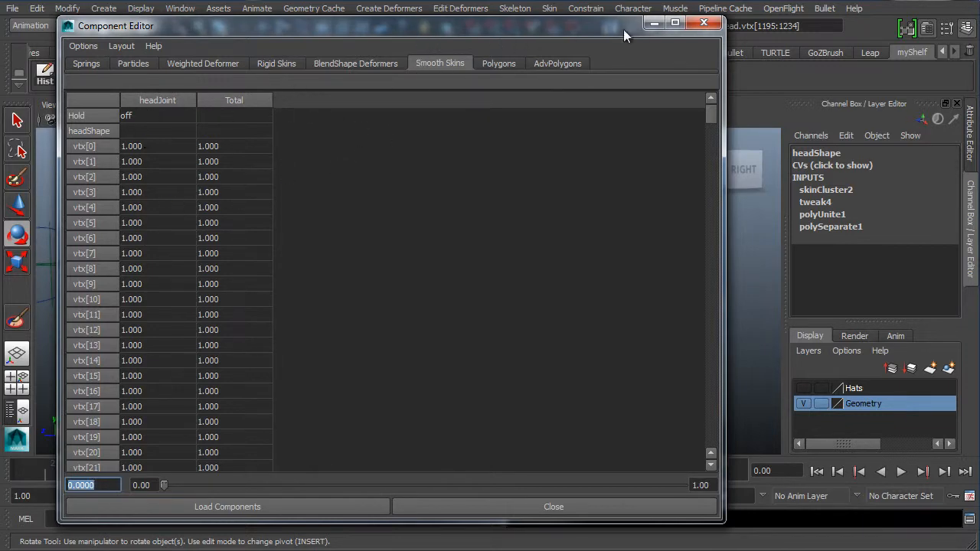
click(655, 23)
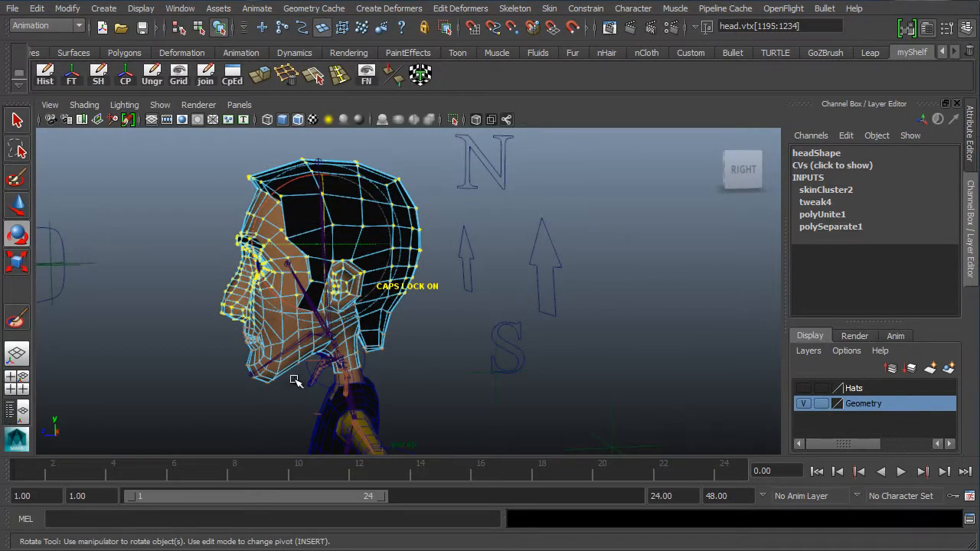
Enable joint picking, test the jaw by rotating joint6 about Z to values such as 26.5 and 38.1 degrees, and undo the rotations
click(282, 27)
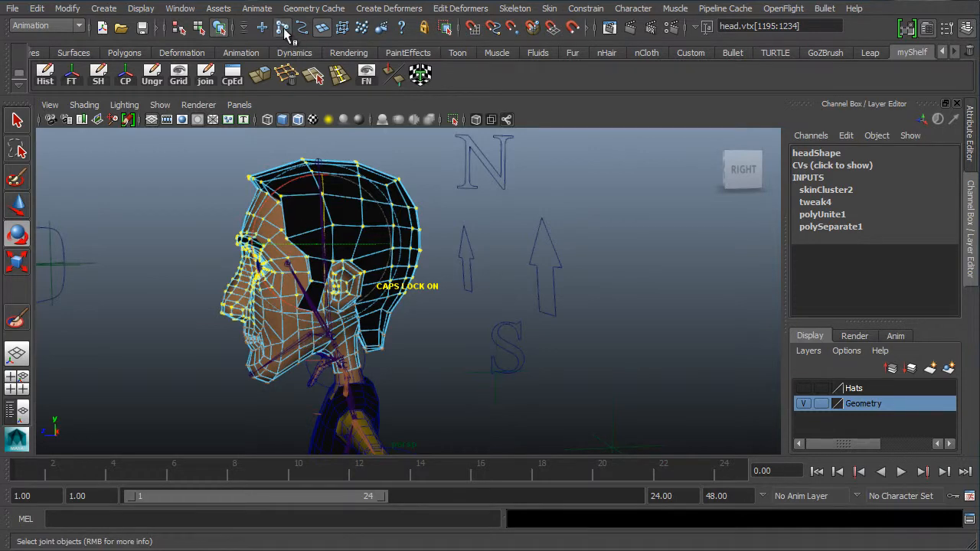
click(306, 341)
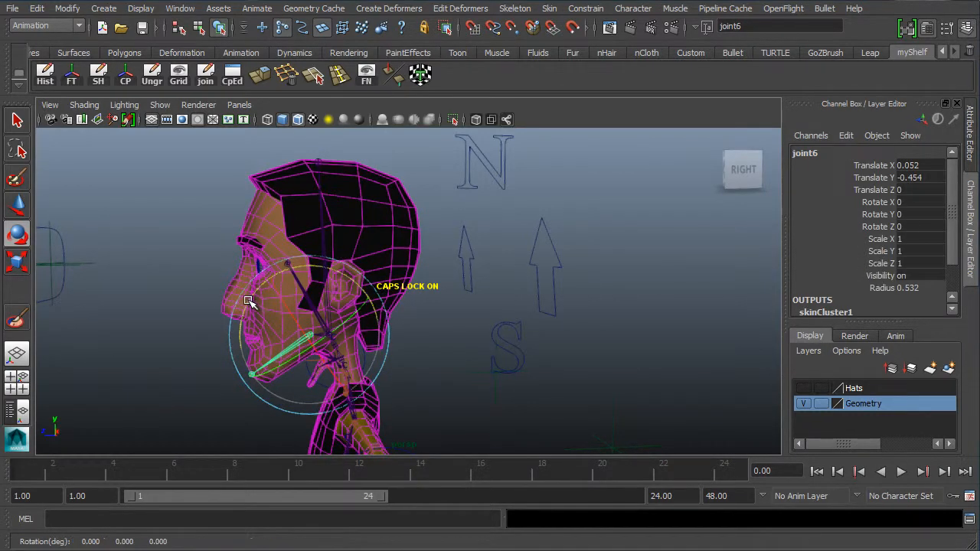
drag(248, 300, 272, 358)
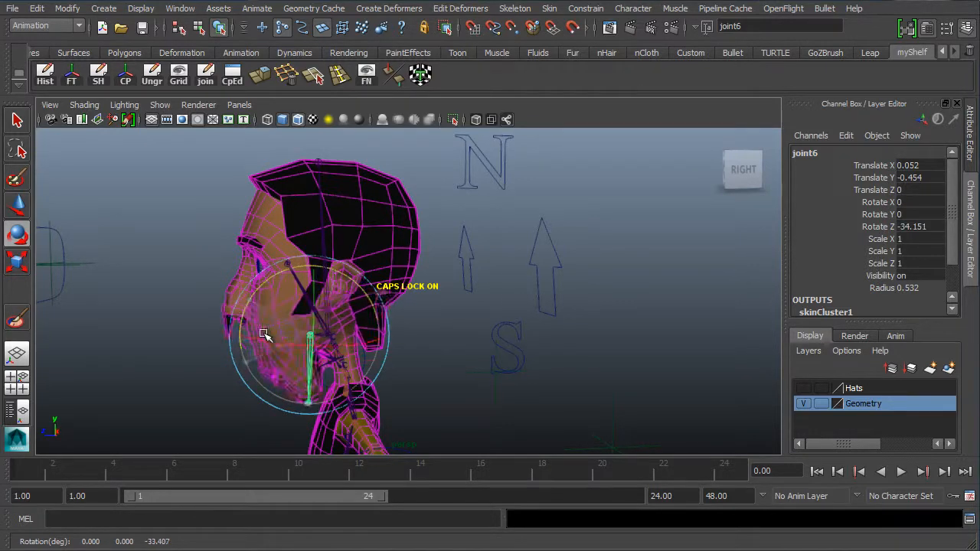
mouse_move(254, 302)
mouse_down()
mouse_move(263, 280)
mouse_move(264, 300)
mouse_up()
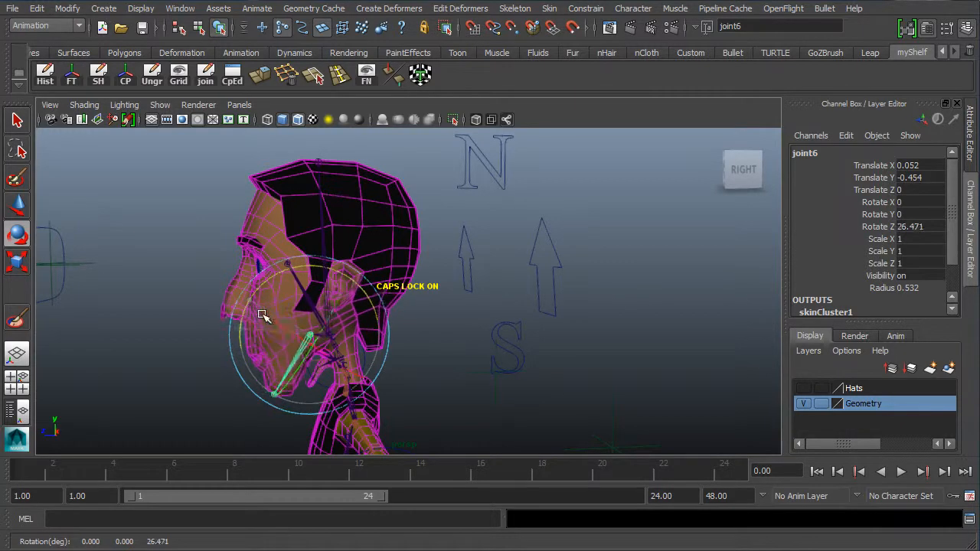
key(ctrl+z)
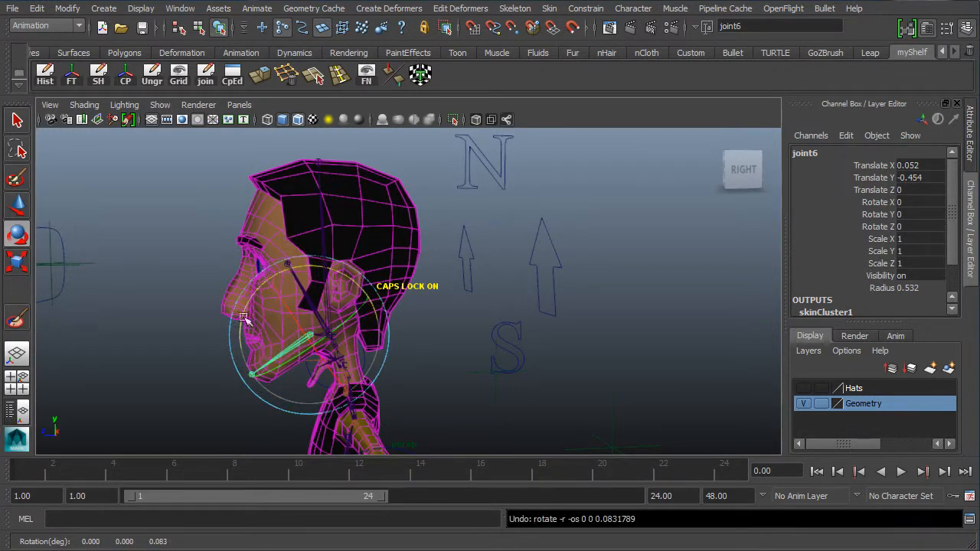
alt+drag(245, 321, 290, 267)
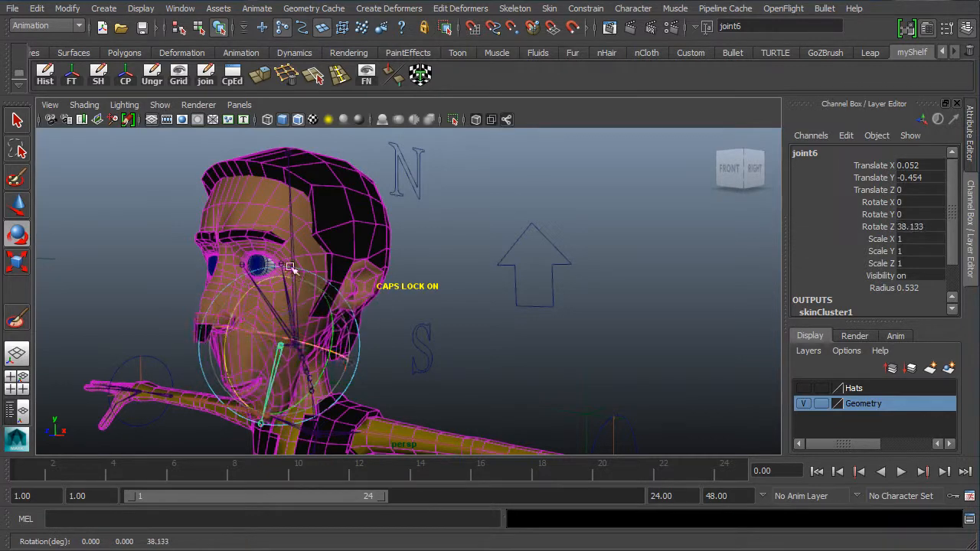
key(ctrl+z)
Examine the jaw joint and the surrounding mouth and cheek mesh from front and three-quarter views
alt+drag(179, 337, 376, 291)
alt+right_drag(376, 292, 417, 306)
alt+drag(294, 337, 229, 409)
alt+middle_drag(239, 306, 261, 182)
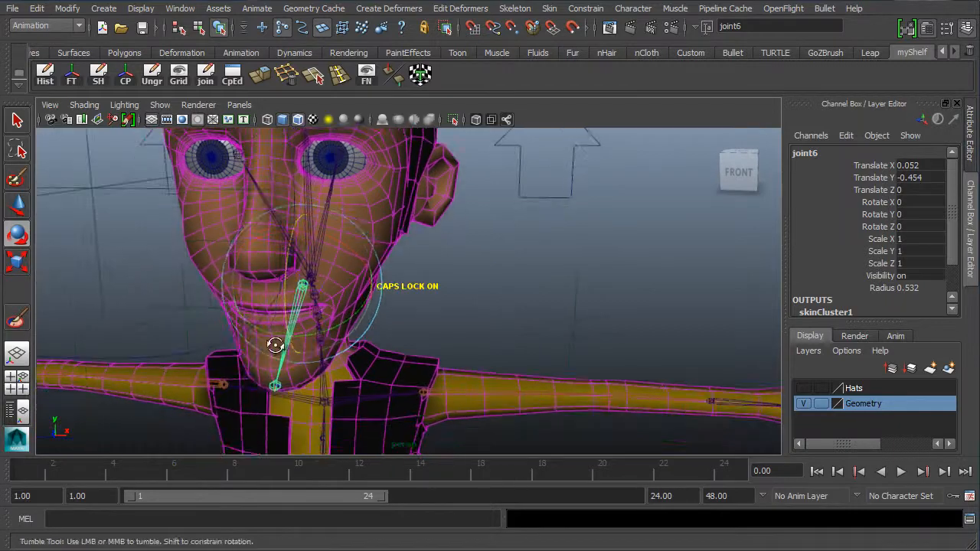
alt+drag(276, 343, 273, 296)
alt+drag(314, 338, 299, 306)
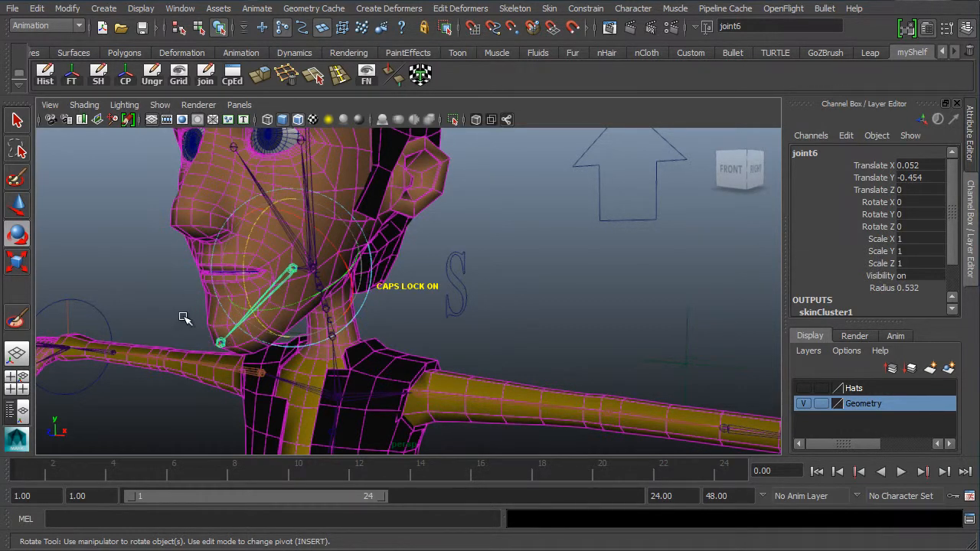
alt+drag(186, 324, 205, 312)
alt+drag(228, 280, 339, 207)
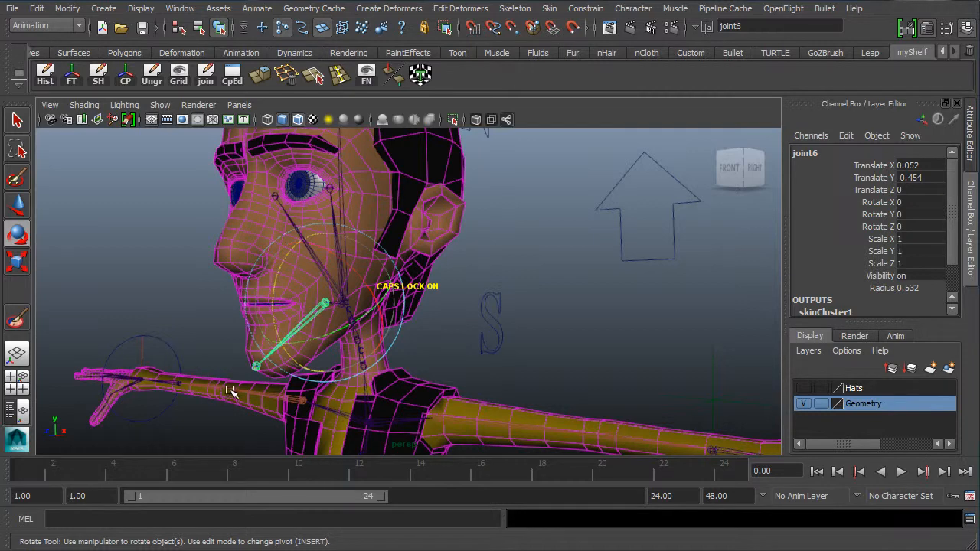
alt+drag(209, 329, 390, 333)
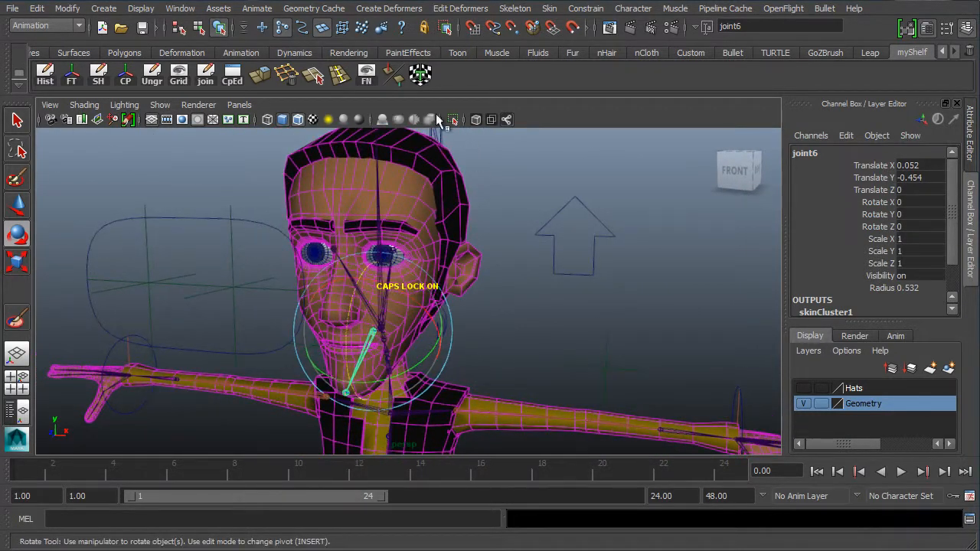
alt+drag(354, 147, 382, 245)
Rotate the jaw joint slightly to open the mouth, and select the vertices around the nose tip and nostrils on the head mesh
drag(282, 310, 284, 334)
alt+right_drag(283, 335, 398, 312)
alt+middle_drag(242, 287, 351, 256)
right_drag(269, 245, 200, 243)
drag(299, 180, 165, 294)
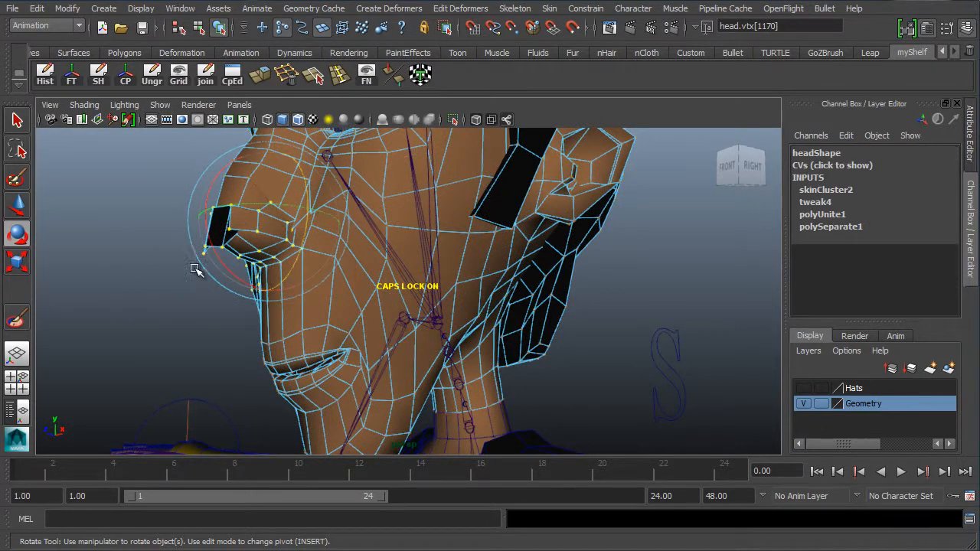
alt+middle_drag(298, 234, 212, 252)
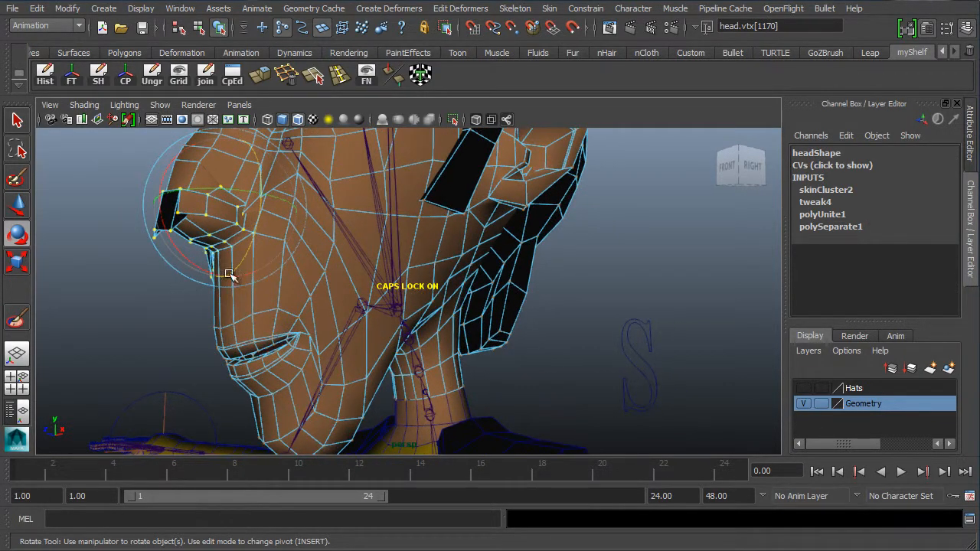
alt+middle_drag(167, 300, 98, 228)
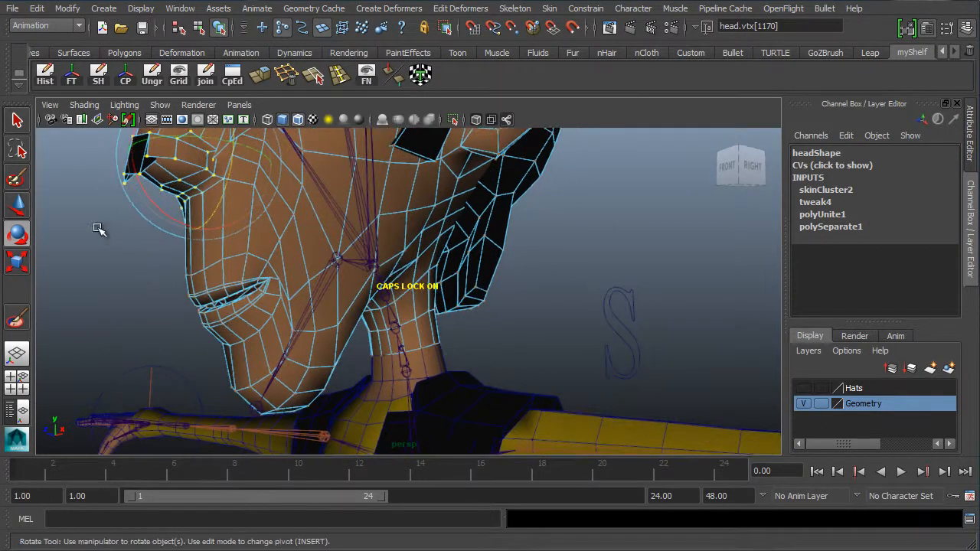
Activate the Paint Selection Tool on the head's vertices and shrink its brush to suit the mouth area
click(16, 179)
right_drag(213, 248, 164, 245)
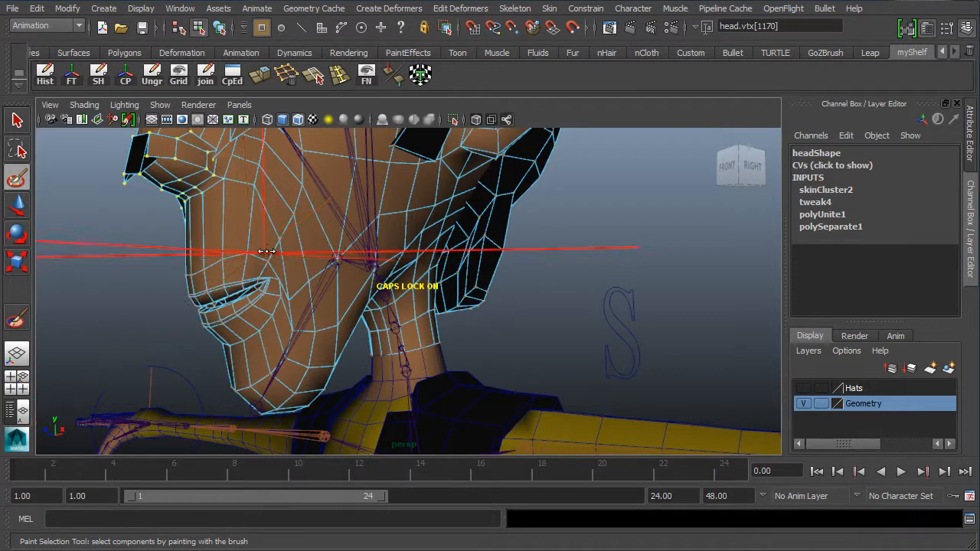
key(b)
drag(335, 241, 270, 242)
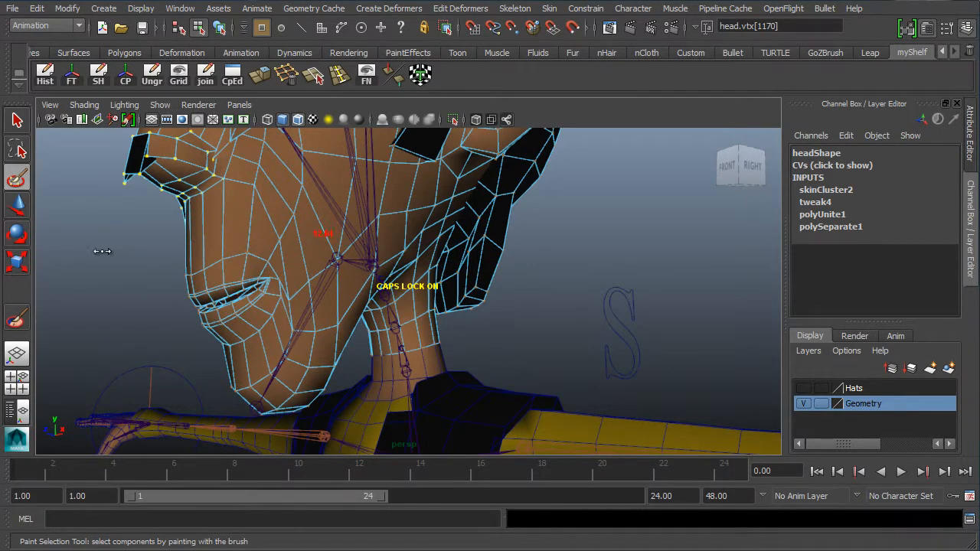
drag(102, 251, 130, 260)
mouse_move(323, 248)
mouse_down()
mouse_move(361, 249)
mouse_move(286, 251)
mouse_up()
Paint-select the vertices between the nose and upper lip and across the adjoining cheeks
alt+drag(148, 251, 410, 241)
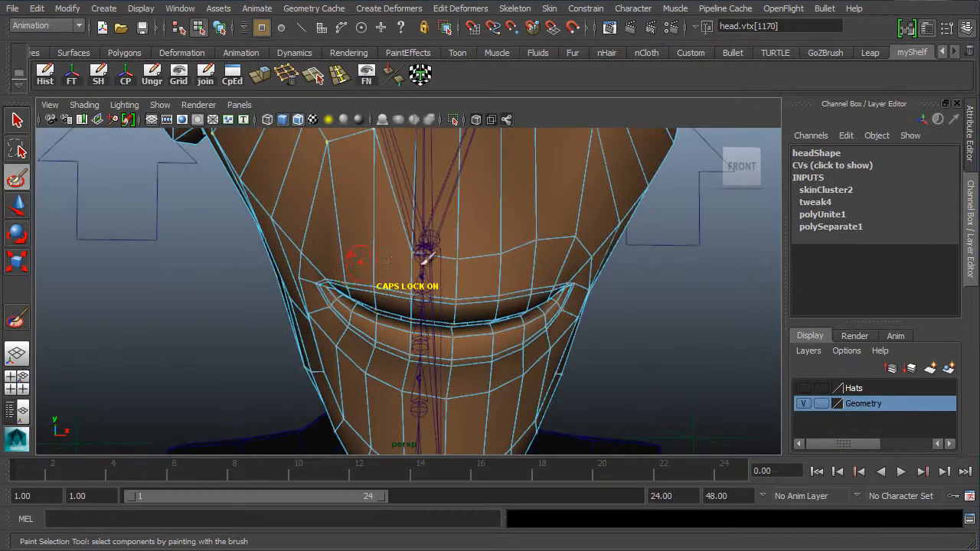
alt+right_drag(468, 227, 389, 265)
mouse_move(404, 262)
mouse_down()
mouse_move(446, 269)
mouse_move(568, 244)
mouse_move(468, 225)
mouse_move(464, 196)
mouse_up()
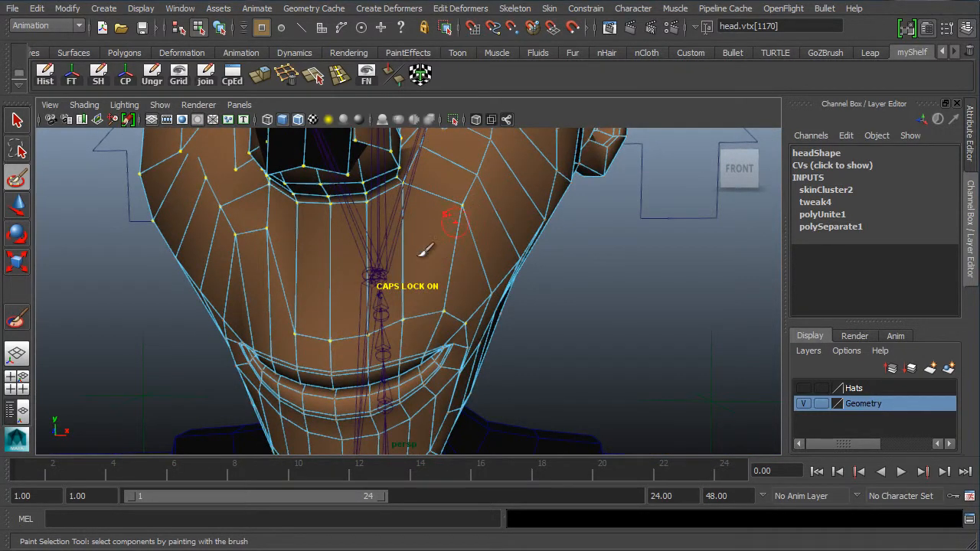
Paint-select the upper lip's vertices from the centre out to both mouth corners, adding them to the nose and cheek selection
alt+drag(426, 250, 368, 225)
alt+drag(300, 196, 306, 299)
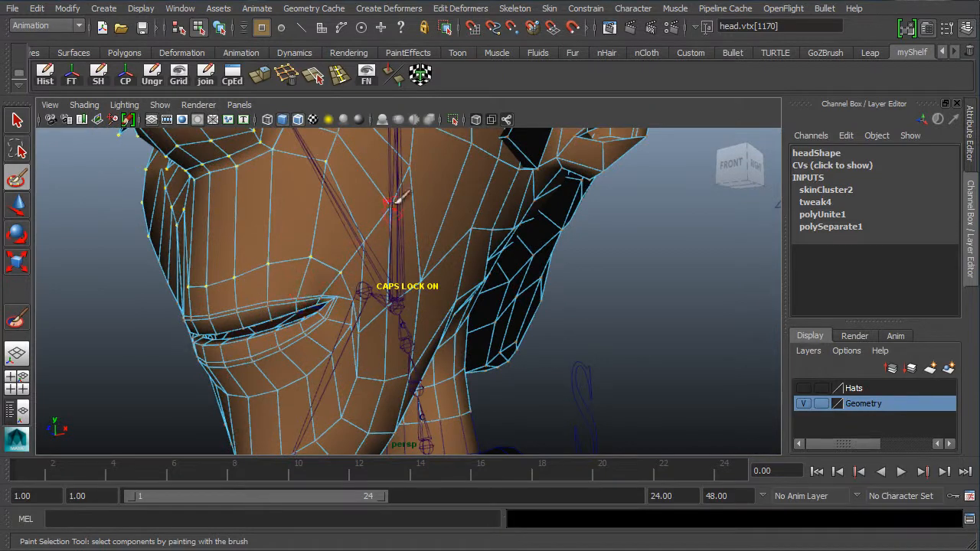
alt+middle_drag(332, 271, 385, 264)
mouse_move(385, 265)
mouse_down()
mouse_move(214, 288)
mouse_move(448, 278)
mouse_up()
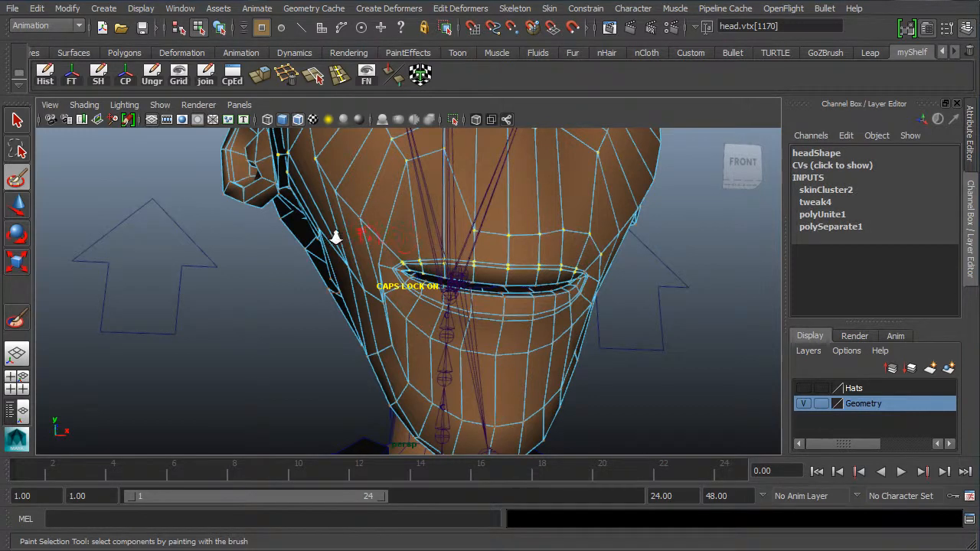
alt+right_drag(335, 237, 563, 258)
alt+middle_drag(457, 235, 390, 234)
alt+drag(479, 218, 233, 247)
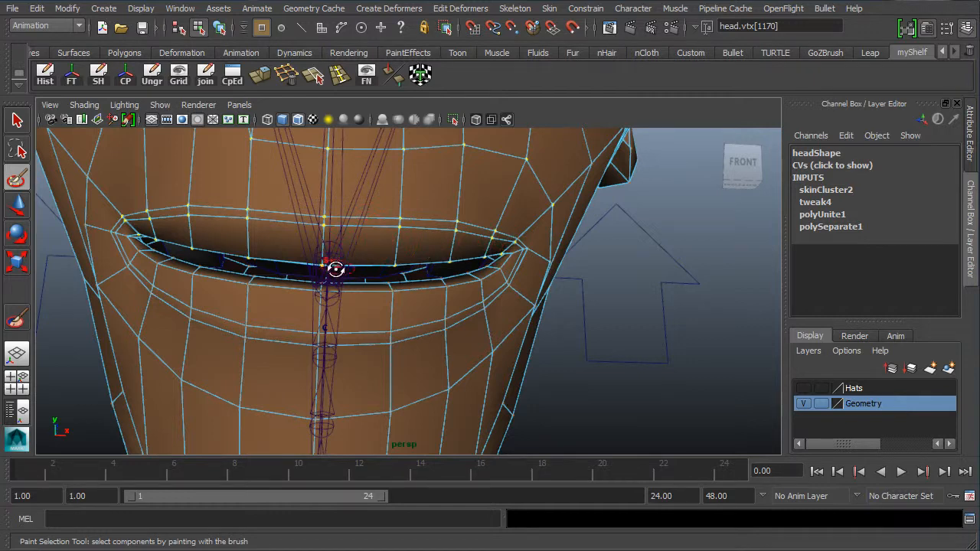
Add the vertices along the inner rim of the upper lip and near the mouth corner to the selection
alt+drag(333, 268, 311, 239)
alt+middle_drag(309, 277, 283, 331)
alt+right_drag(268, 318, 316, 307)
alt+middle_drag(284, 214, 306, 271)
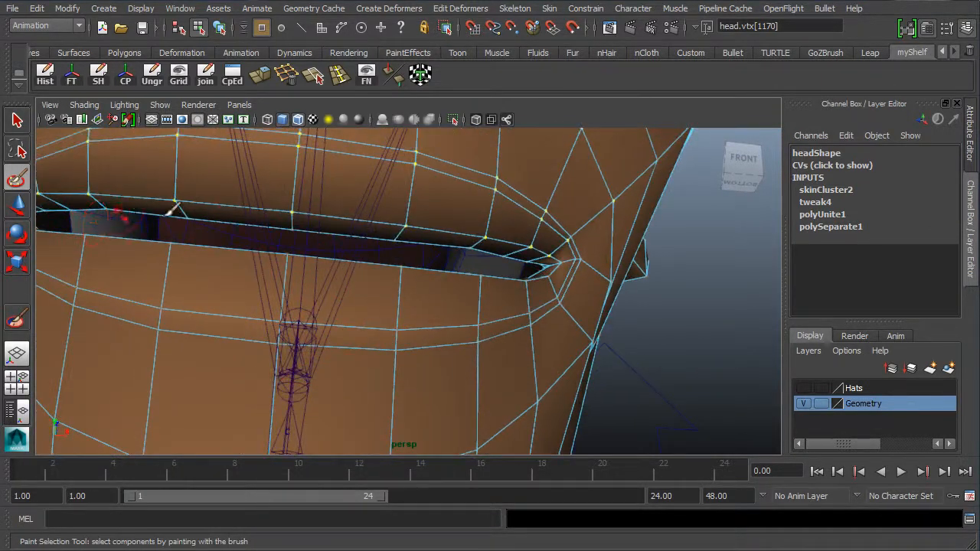
alt+middle_drag(165, 217, 274, 229)
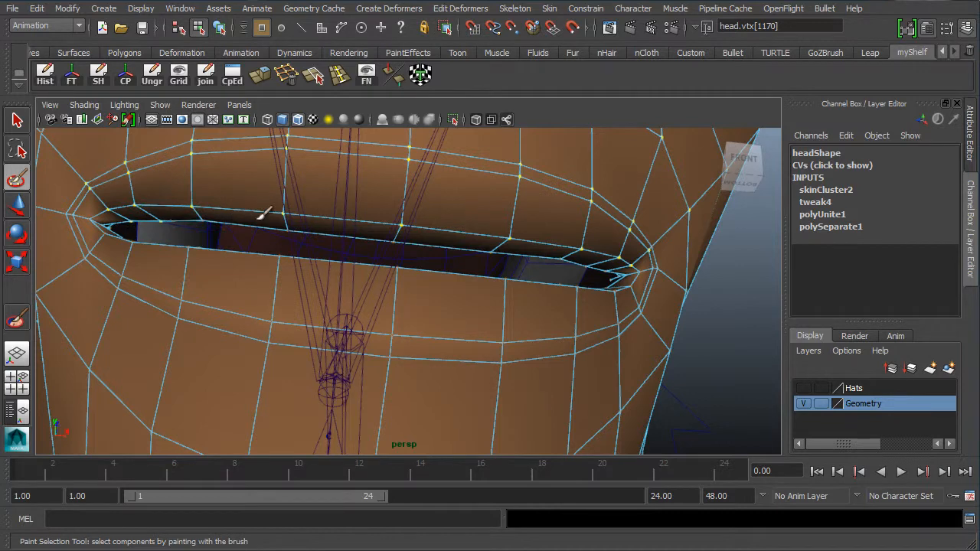
alt+drag(259, 235, 246, 197)
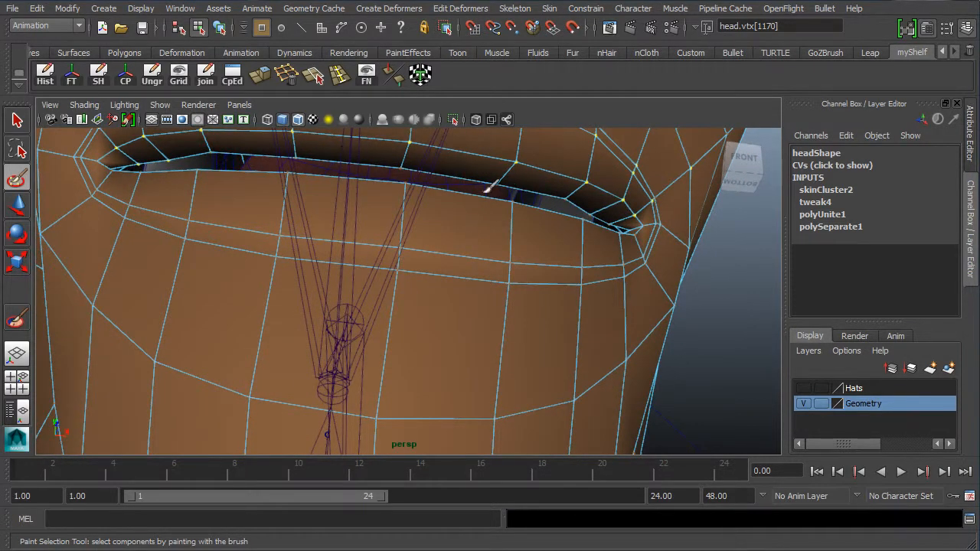
key(q)
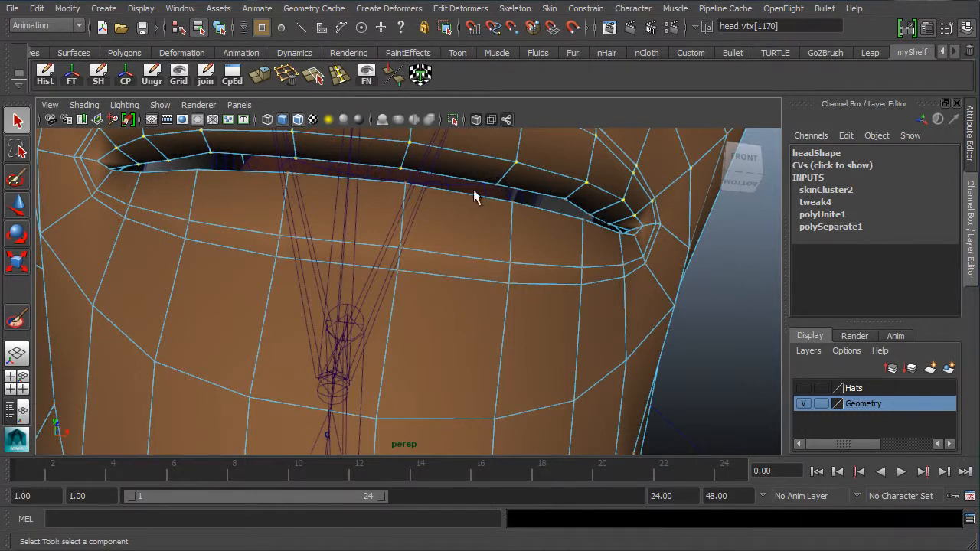
click(607, 223)
key(ctrl+z)
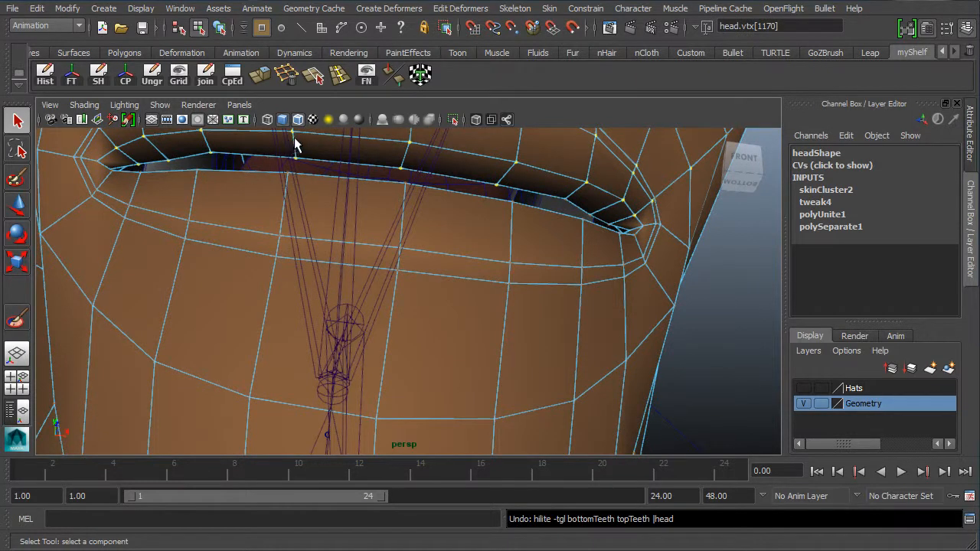
shift+click(573, 195)
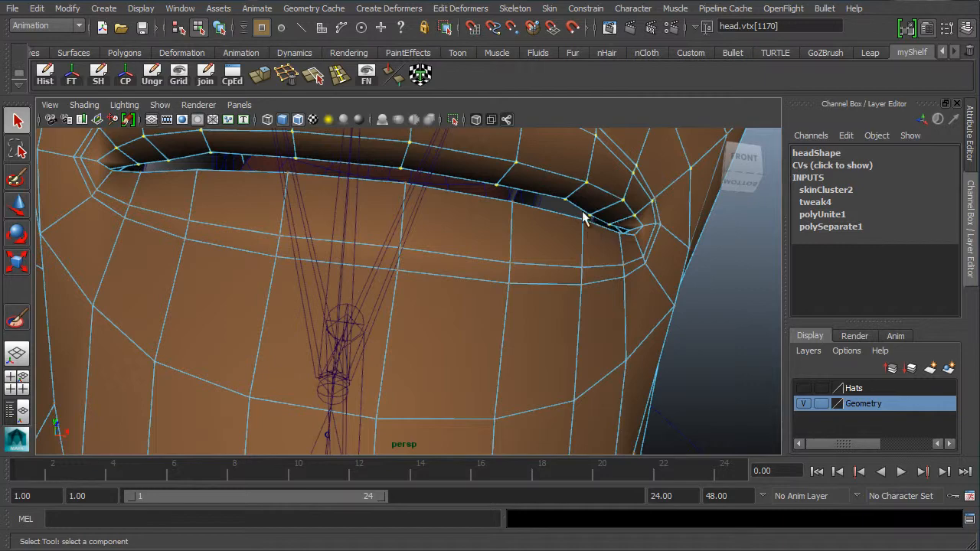
scroll(342, 203, down, 4)
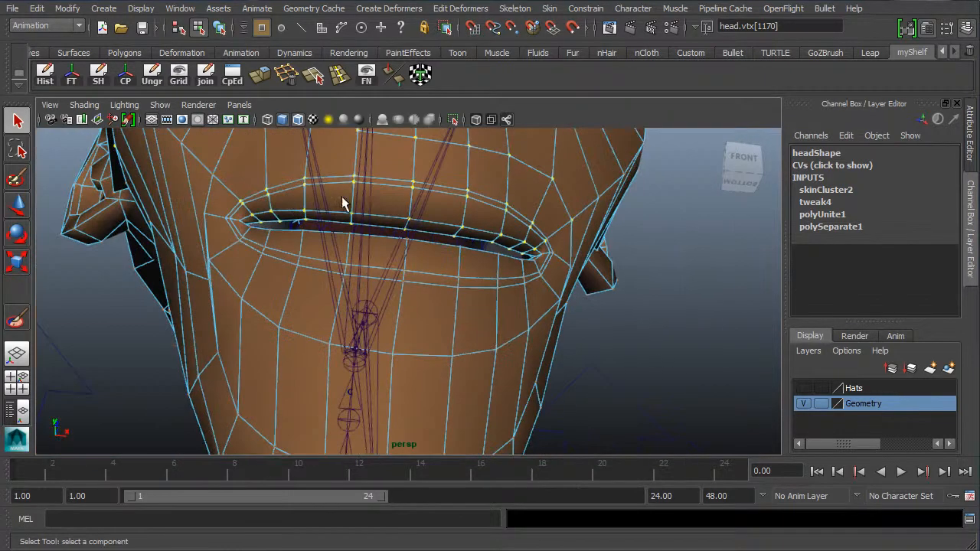
alt+drag(381, 222, 314, 296)
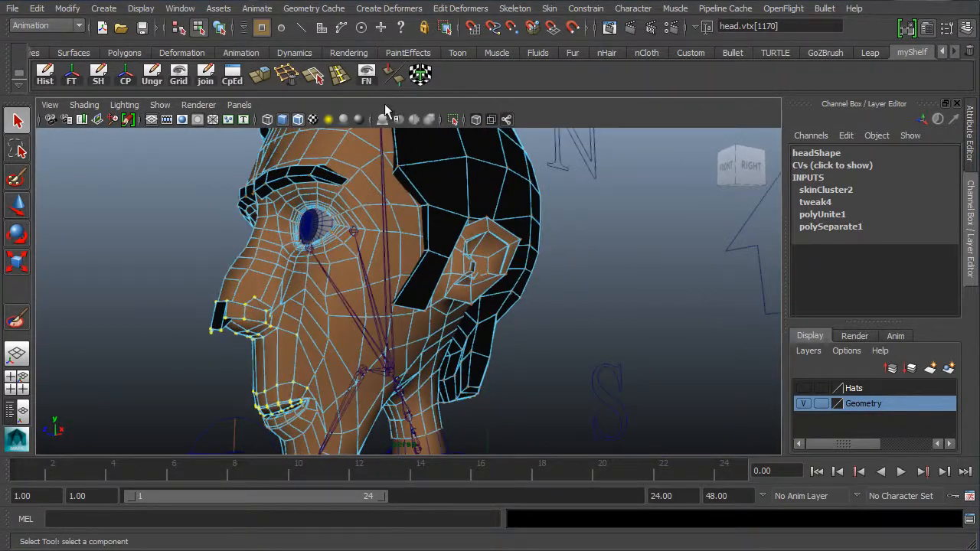
Open the Component Editor on the selected vertices' smooth skin weights and move it aside to reveal the jaw joint
click(180, 8)
mouse_move(222, 30)
click(358, 35)
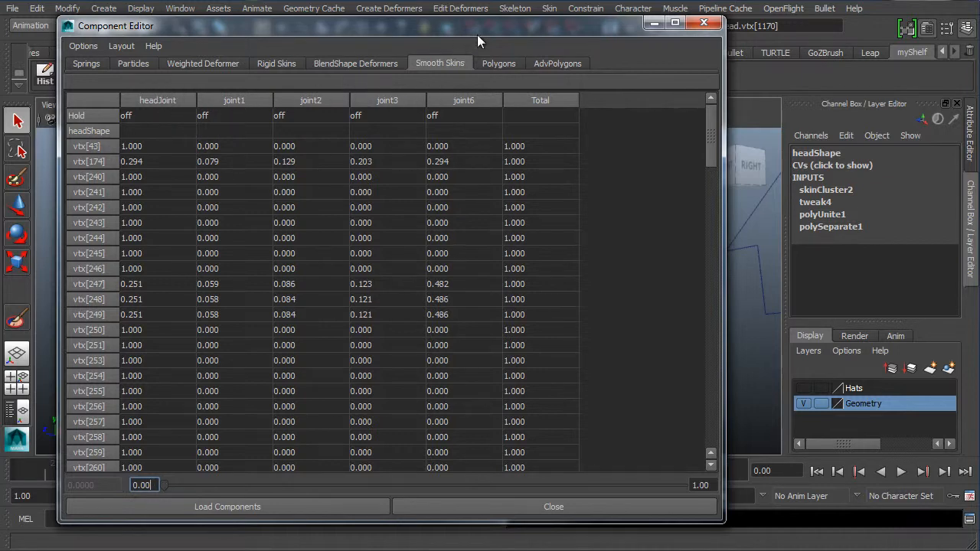
drag(477, 34, 0, 131)
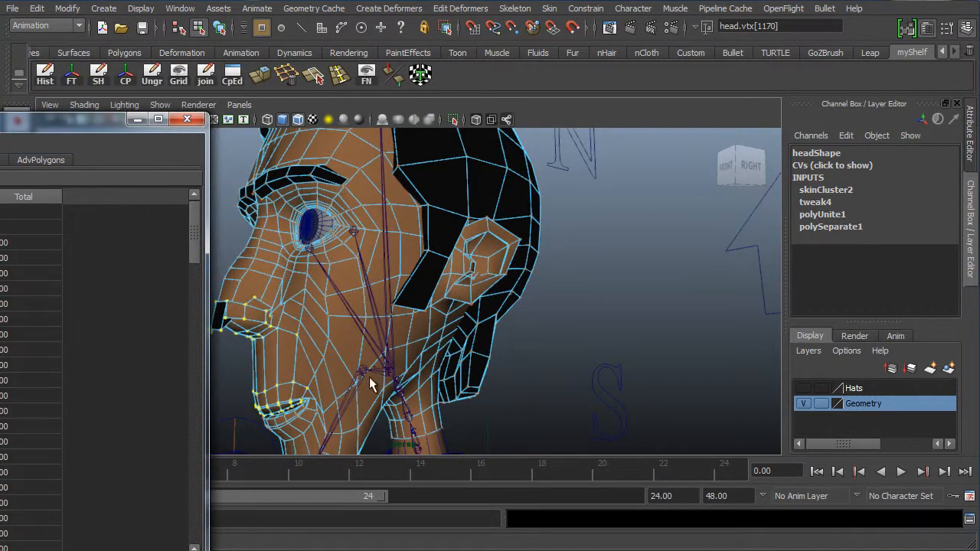
drag(73, 121, 579, 20)
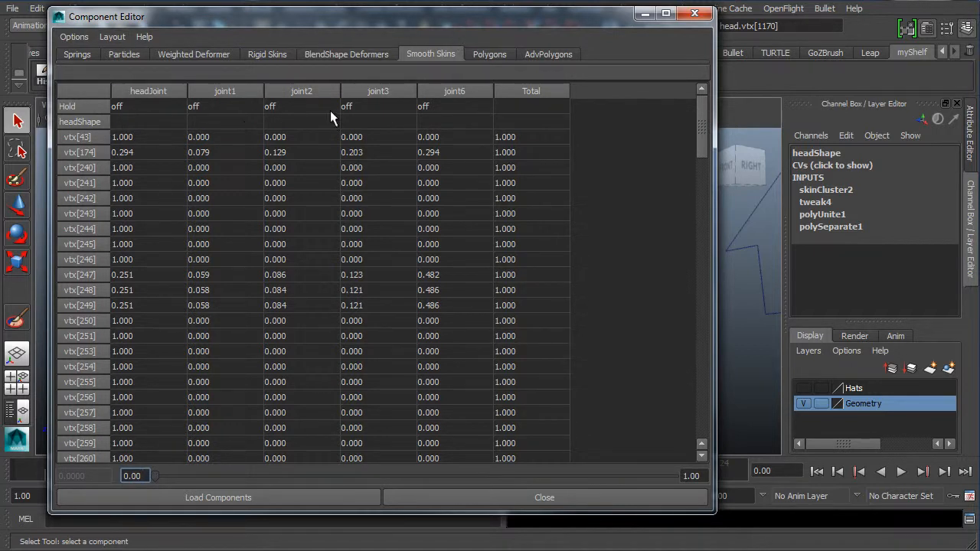
drag(392, 23, 10, 143)
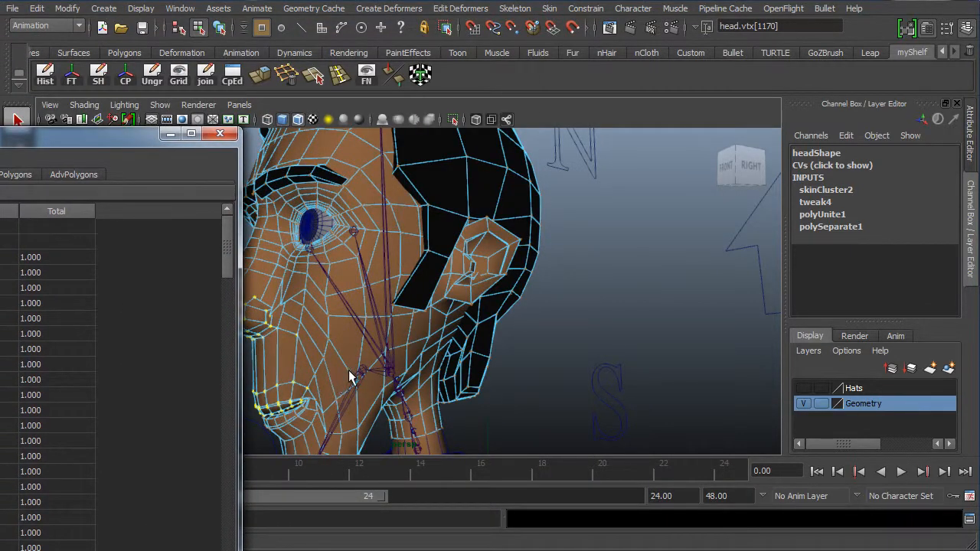
Identify the jaw joint by selecting it in object mode, and restore the nose and upper-lip vertex selection
click(278, 166)
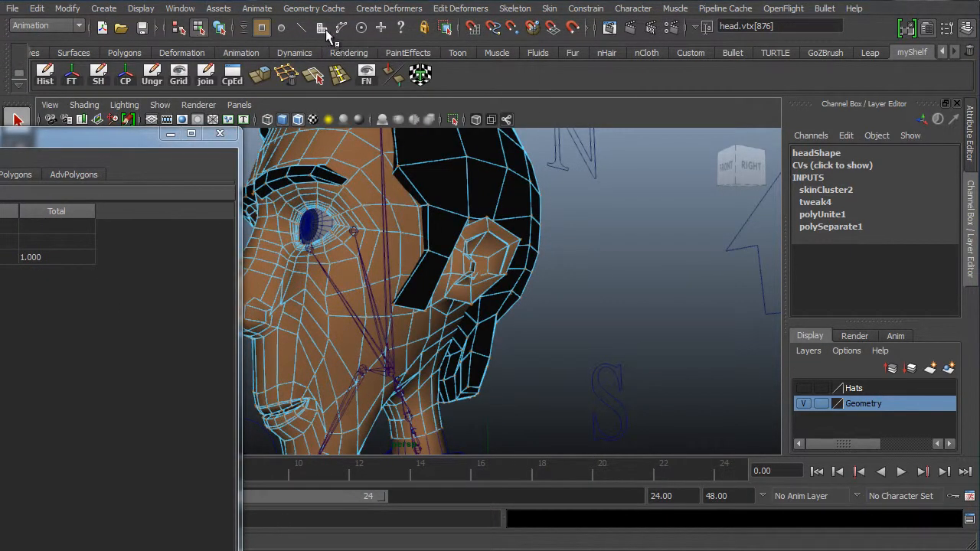
click(219, 29)
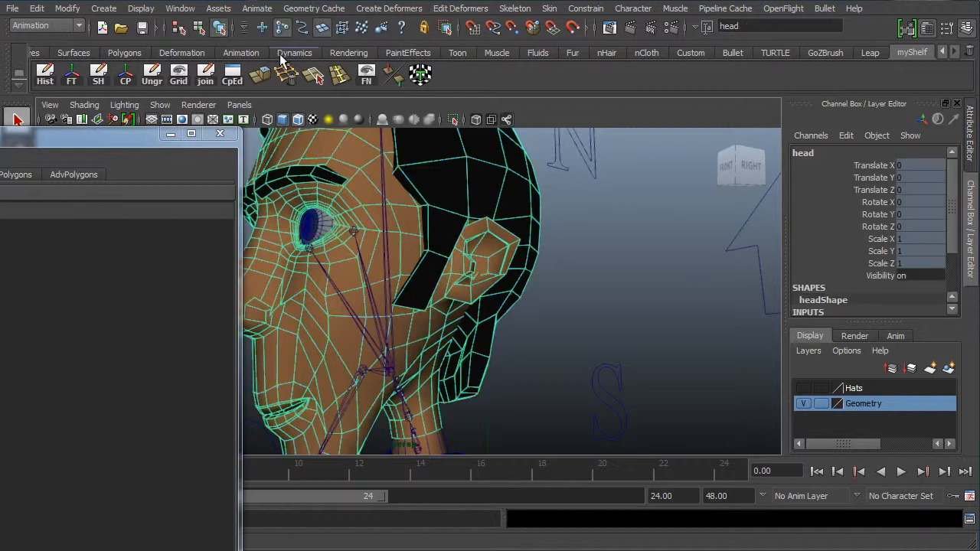
click(368, 372)
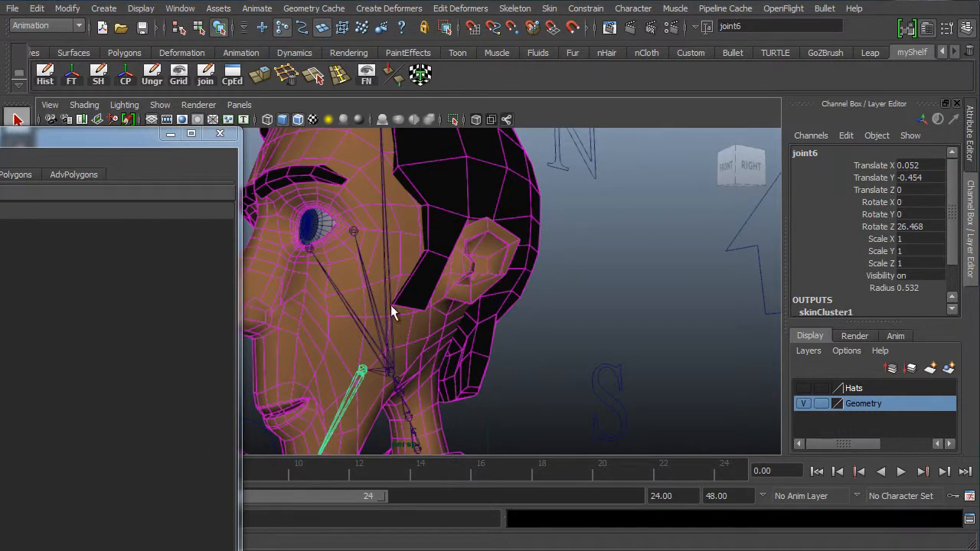
alt+drag(322, 364, 341, 352)
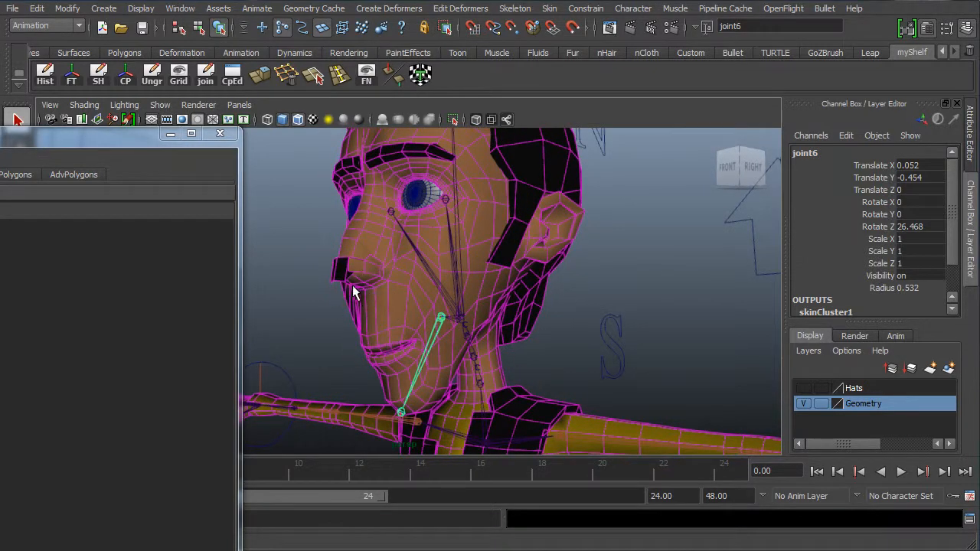
alt+drag(369, 341, 459, 345)
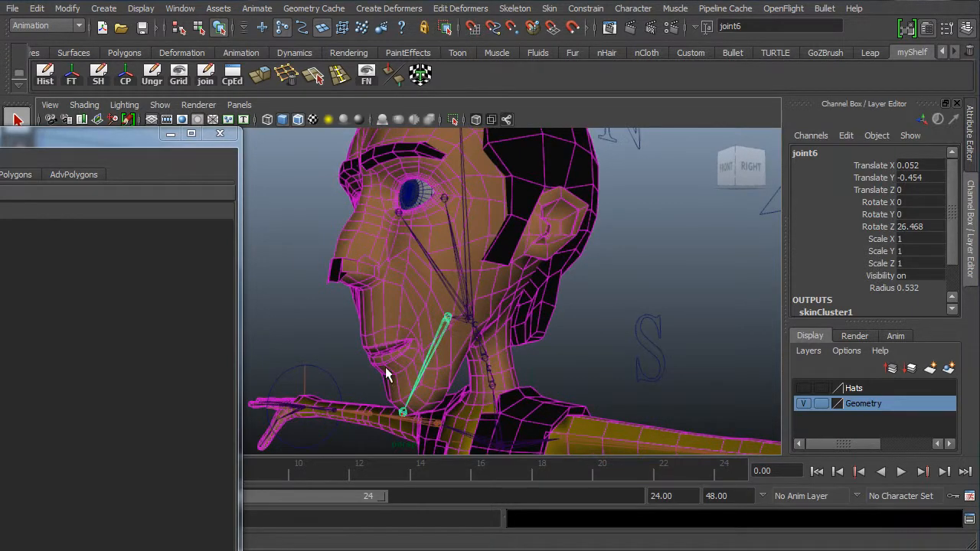
alt+drag(405, 402, 232, 290)
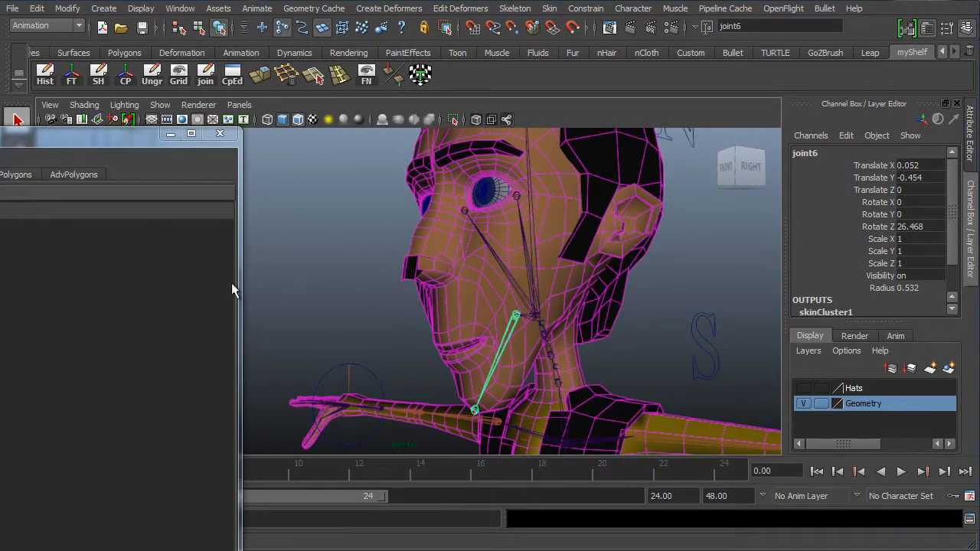
key(ctrl+z)
key(ctrl+z)
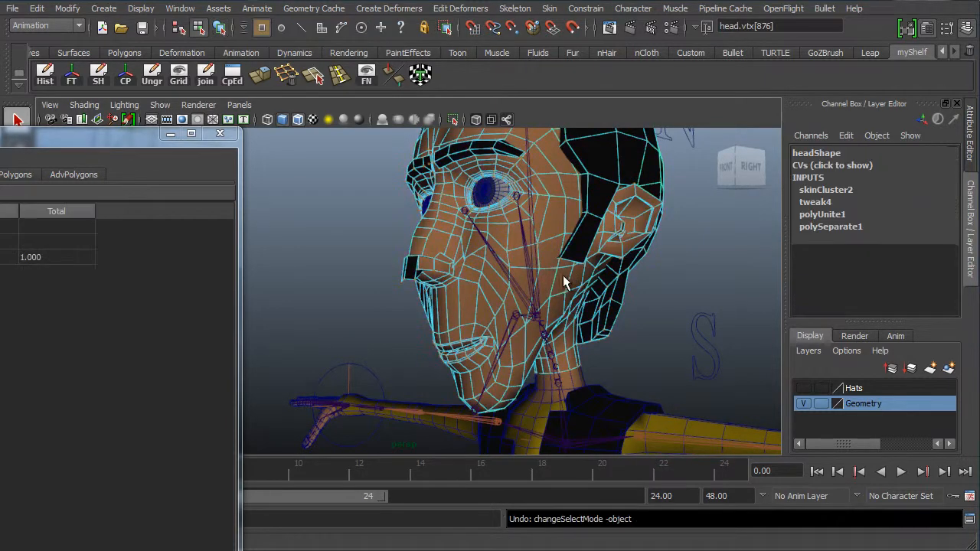
key(ctrl+z)
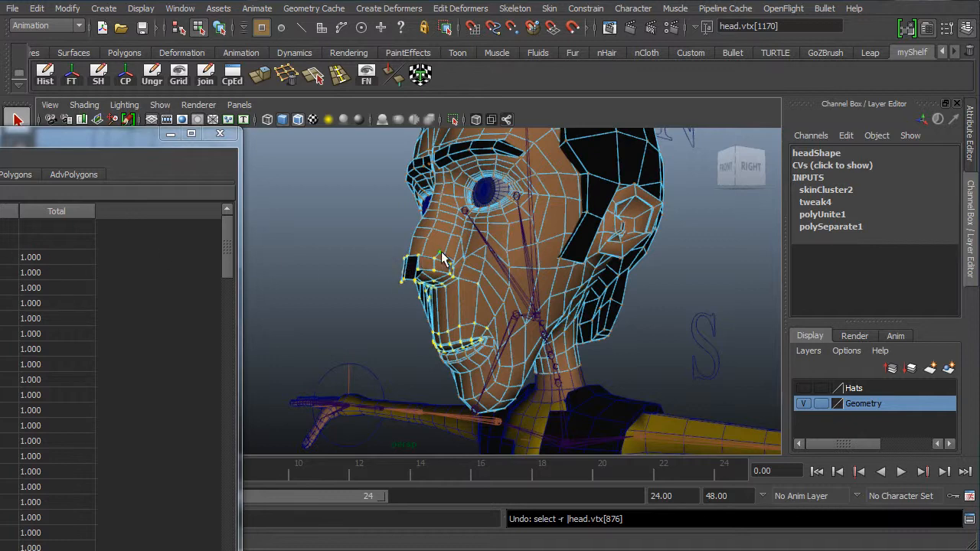
Set the joint1, joint2, joint3 and joint6 weights to 0 for all listed nose and upper-lip vertices
drag(0, 134, 454, 28)
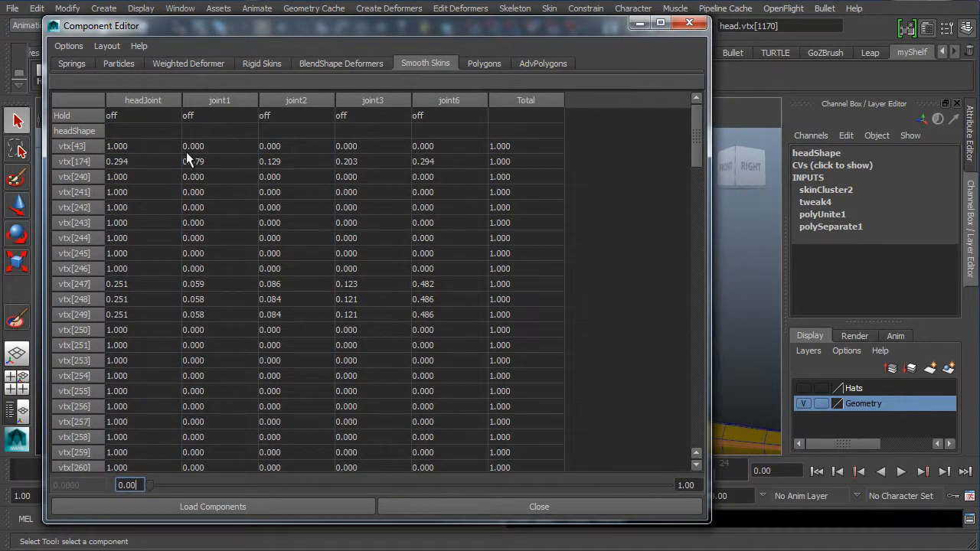
click(230, 147)
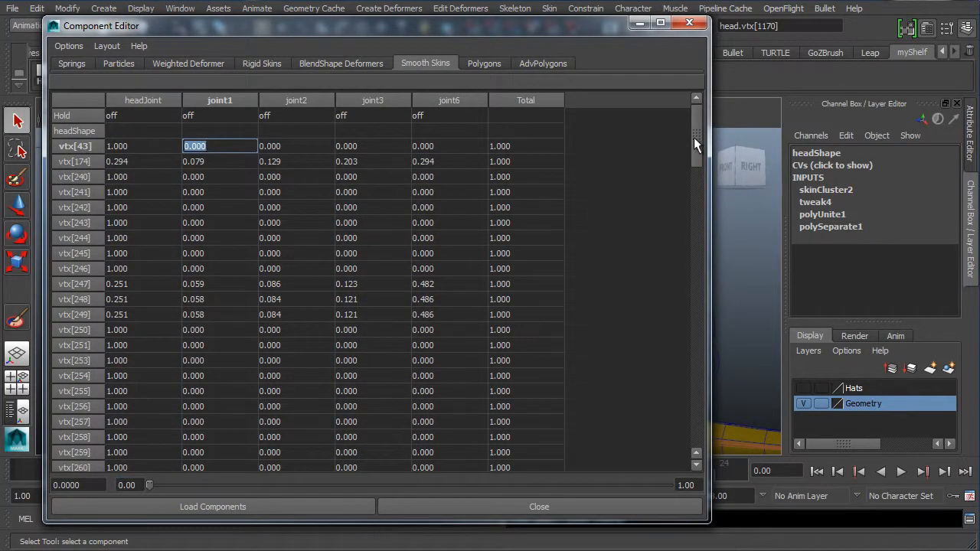
drag(694, 140, 664, 463)
shift+click(442, 464)
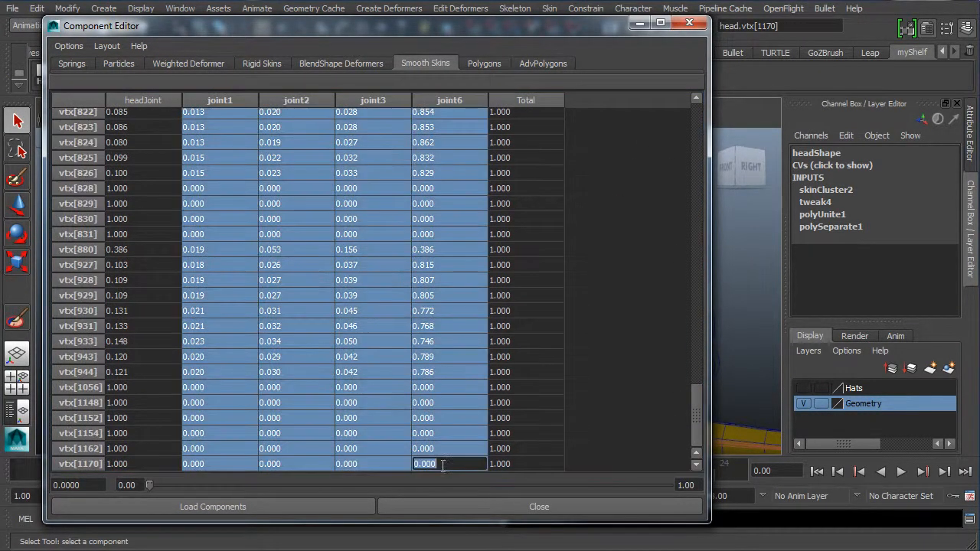
key(Return)
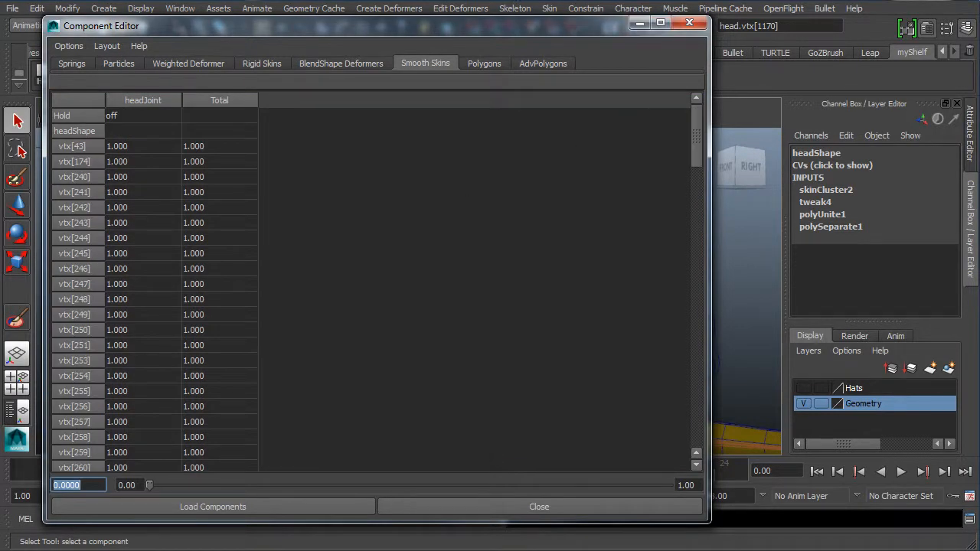
Minimize the Component Editor and examine how the nose, upper lip and open mouth deform from side and front views
click(633, 24)
alt+drag(362, 279, 473, 307)
alt+right_drag(459, 303, 535, 300)
alt+drag(401, 324, 497, 318)
alt+drag(391, 303, 452, 258)
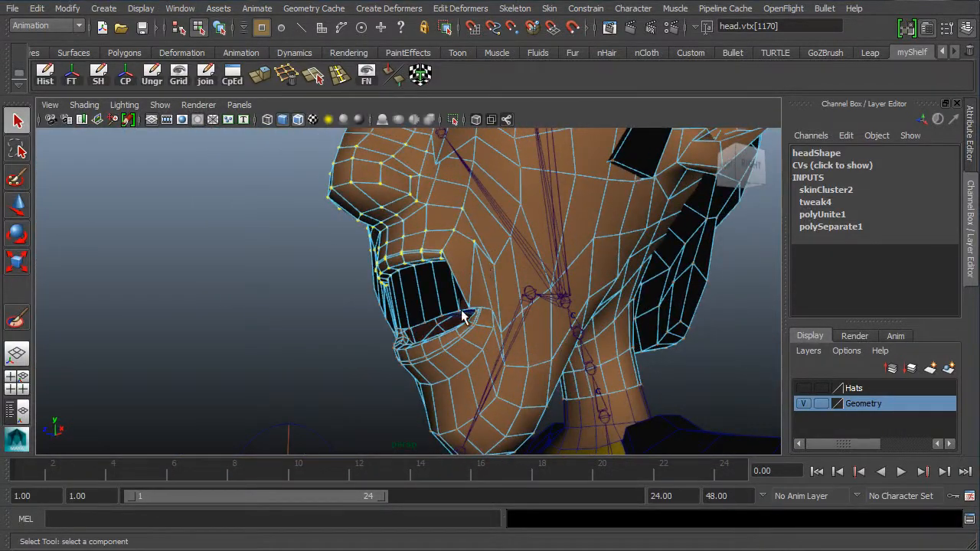
alt+drag(464, 316, 449, 292)
alt+right_drag(534, 274, 365, 270)
alt+drag(366, 270, 429, 290)
alt+middle_drag(429, 291, 371, 310)
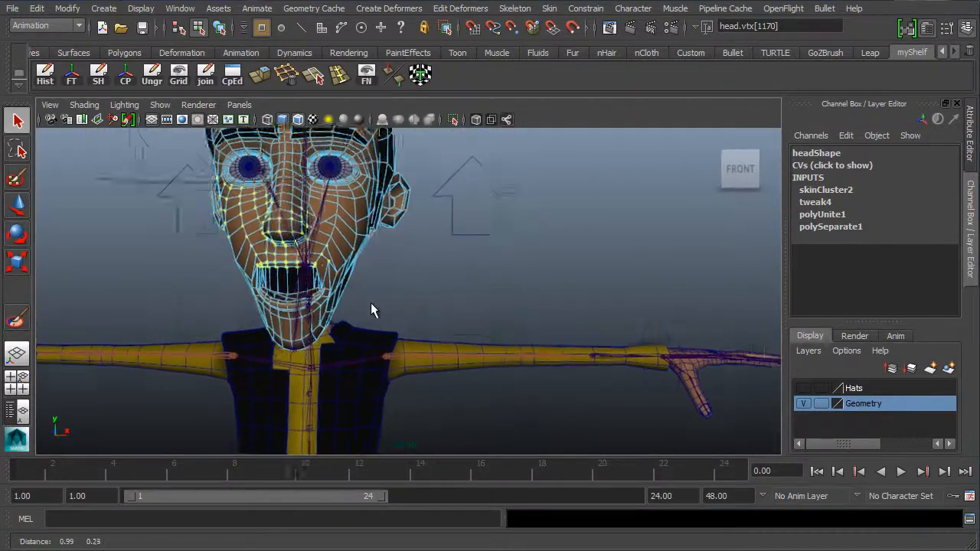
alt+drag(371, 310, 372, 291)
alt+drag(428, 310, 383, 326)
alt+middle_drag(582, 356, 490, 325)
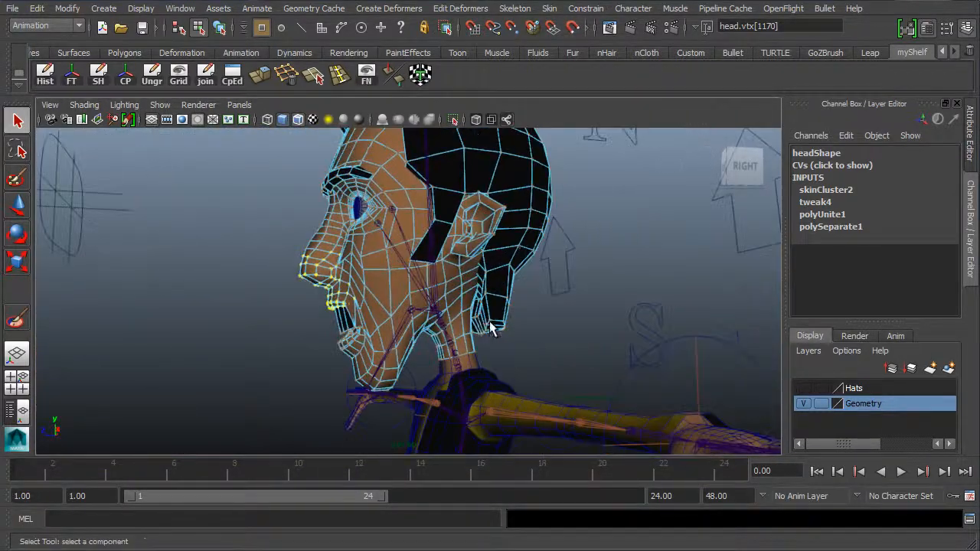
Select headJoint in object mode and rotate it about Z to roughly 54 degrees, tilting the head back
click(437, 320)
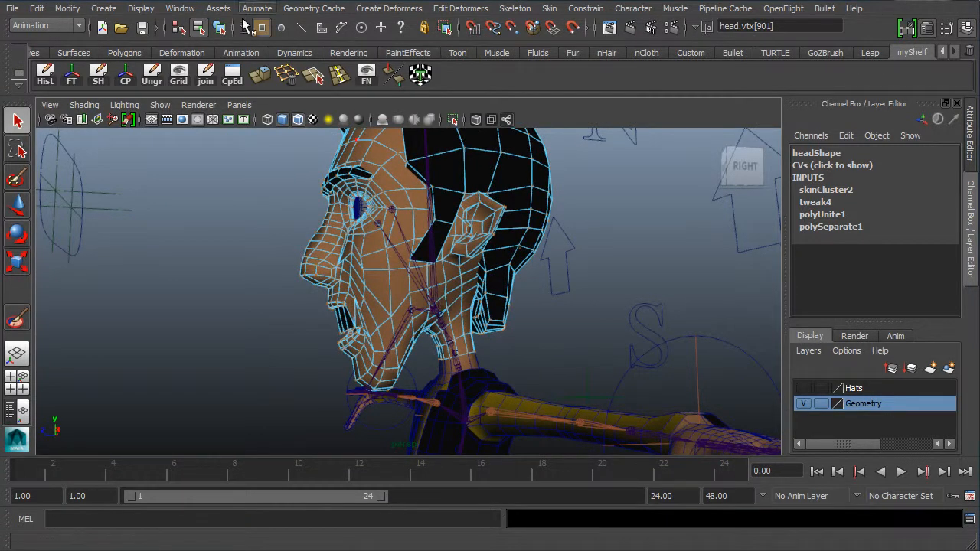
click(220, 28)
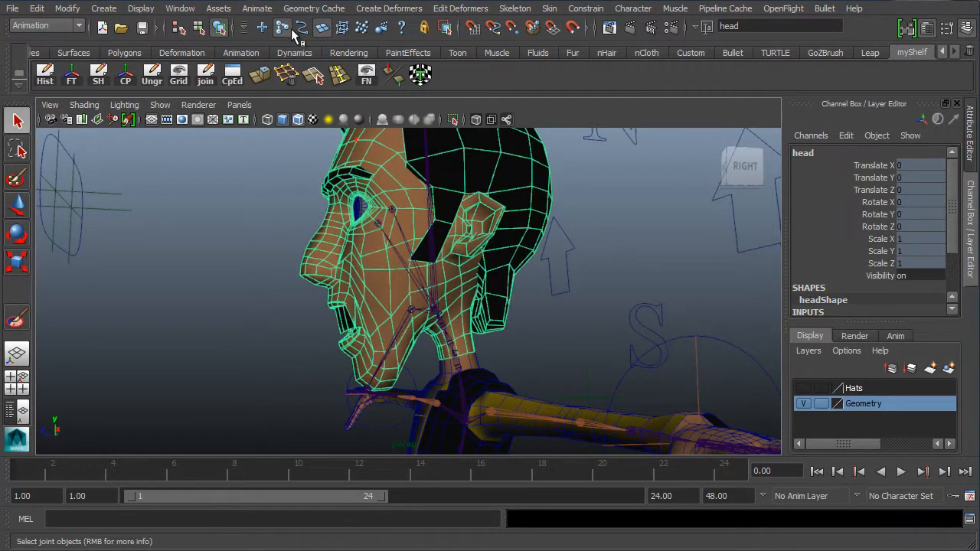
click(407, 334)
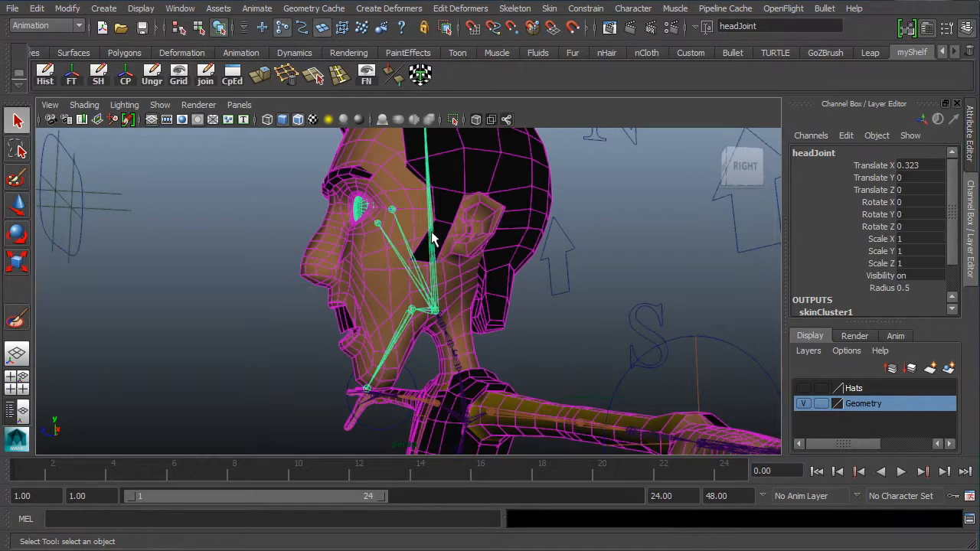
key(e)
drag(389, 258, 410, 307)
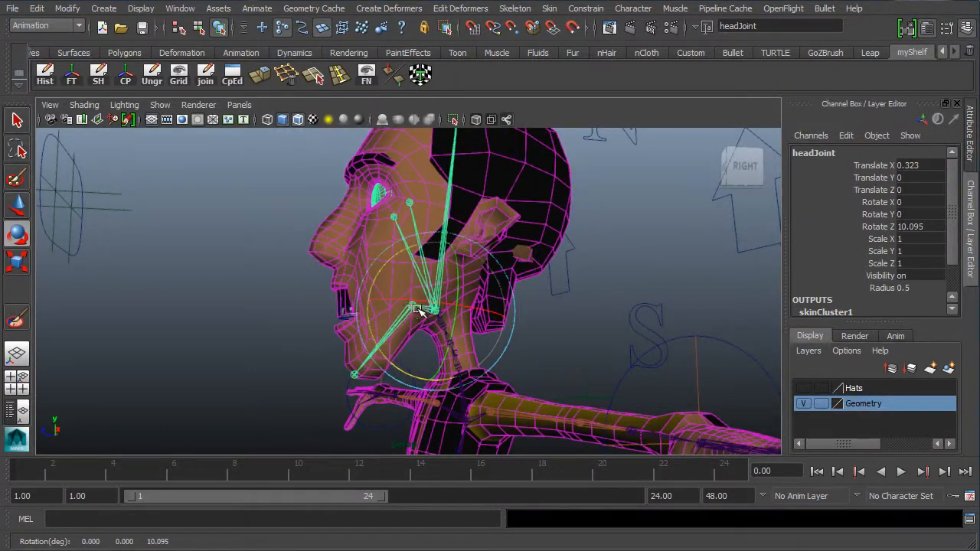
drag(399, 254, 450, 244)
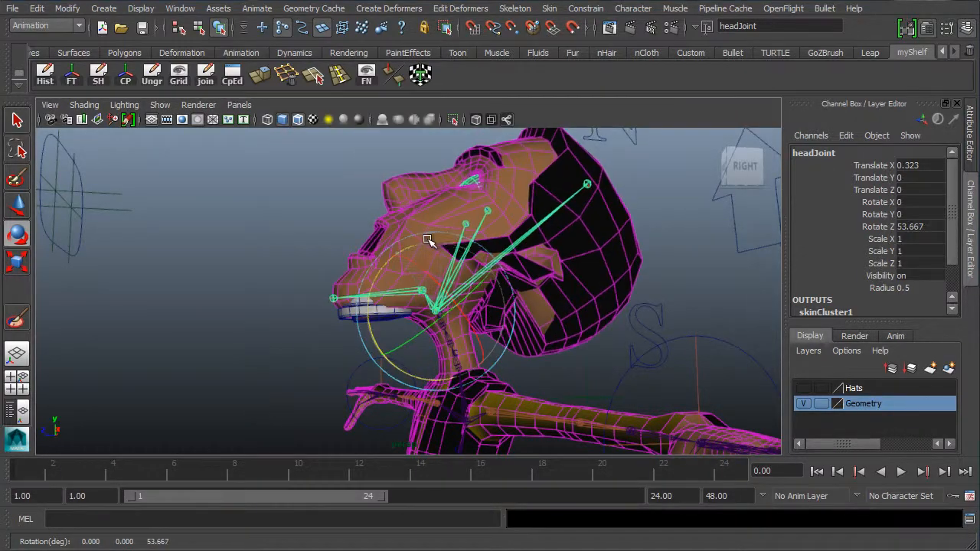
Undo the headJoint rotation so the head returns to its upright pose
key(ctrl+z)
key(ctrl+z)
alt+drag(327, 300, 373, 281)
alt+right_drag(373, 281, 418, 254)
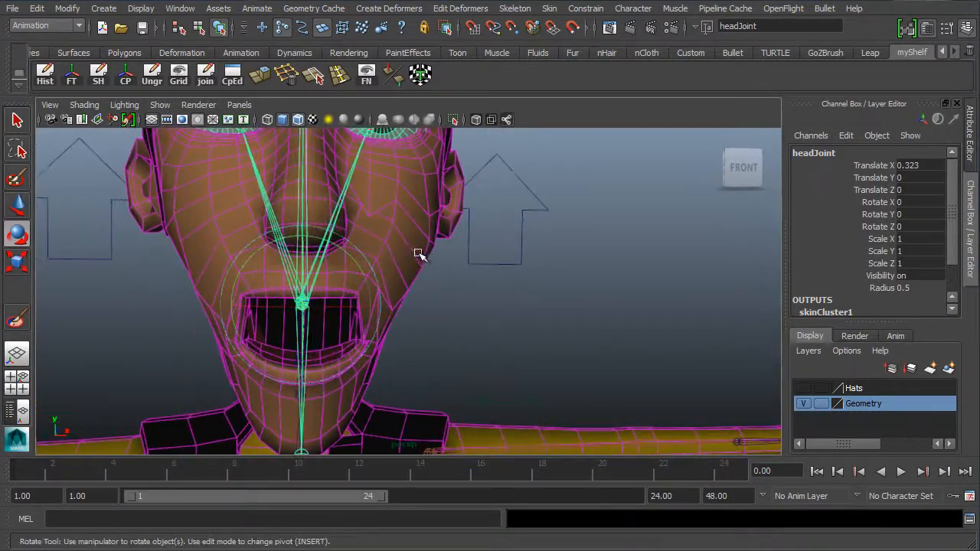
Examine the open mouth and lips from the front, side and below, and clear the joint selection
alt+drag(202, 317, 279, 335)
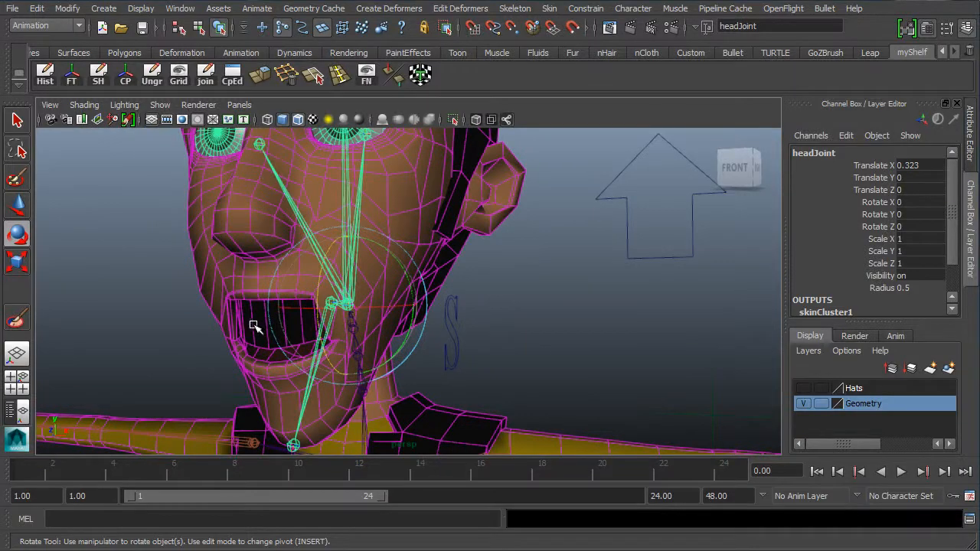
key(q)
alt+drag(324, 328, 293, 353)
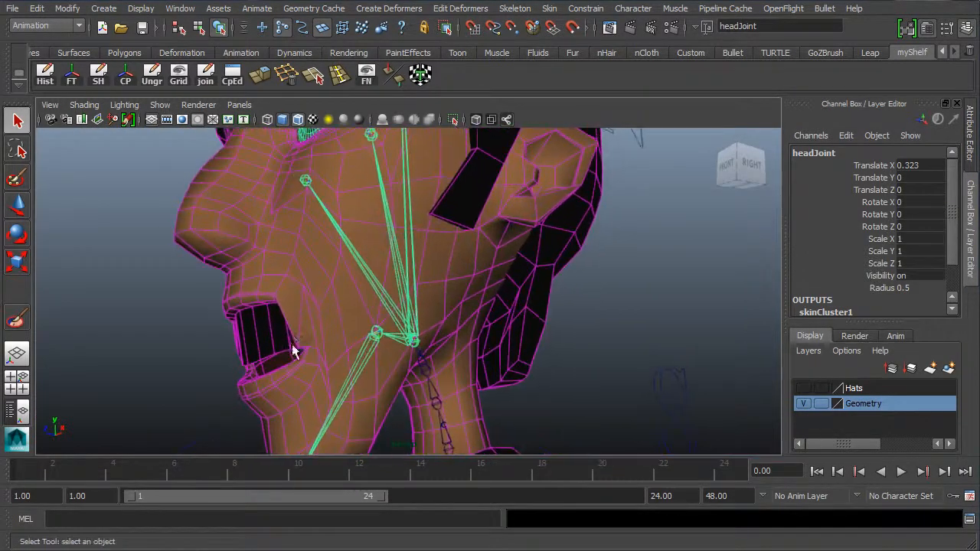
alt+drag(212, 346, 245, 249)
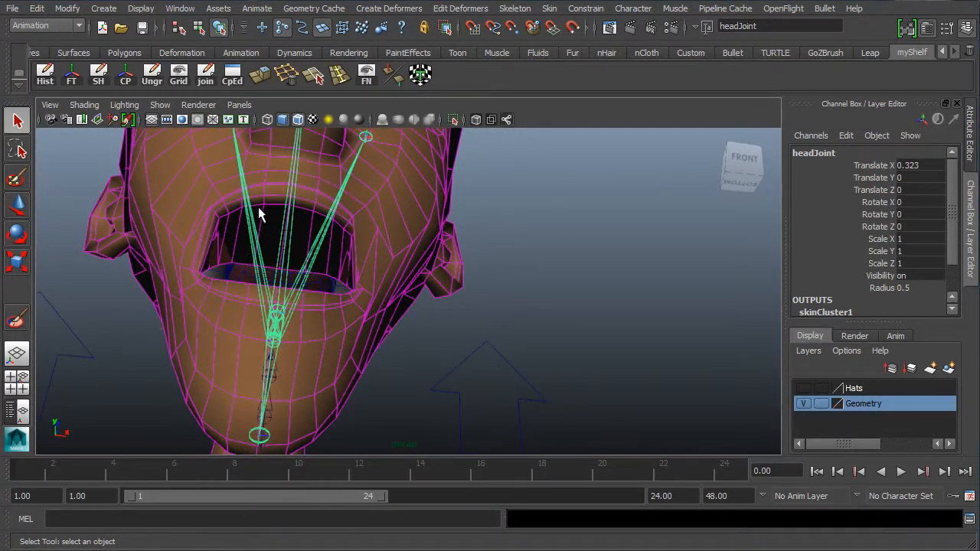
alt+drag(276, 304, 363, 354)
click(520, 308)
alt+drag(521, 308, 384, 366)
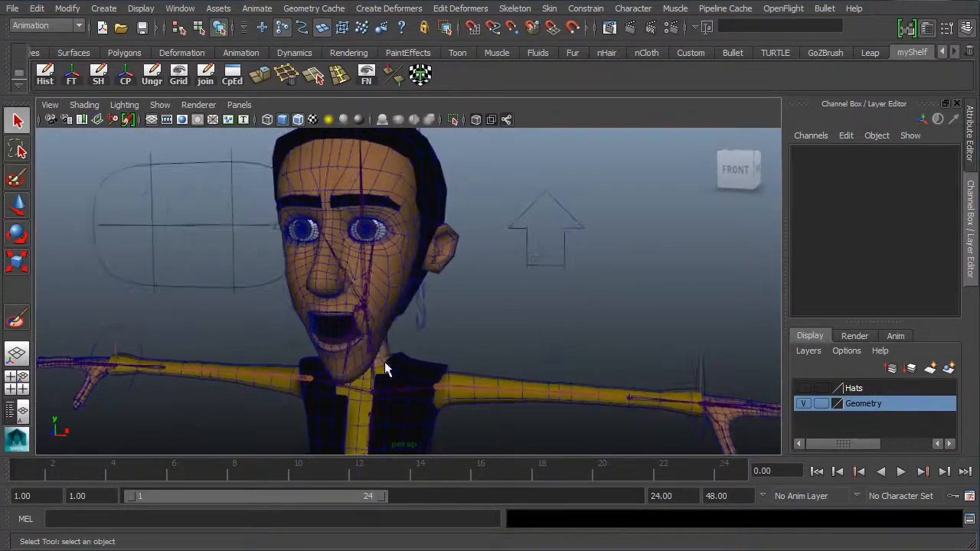
Examine the skinned upper body, outstretched arm, and the hand and finger joints from front and side views
scroll(530, 242, down, 2)
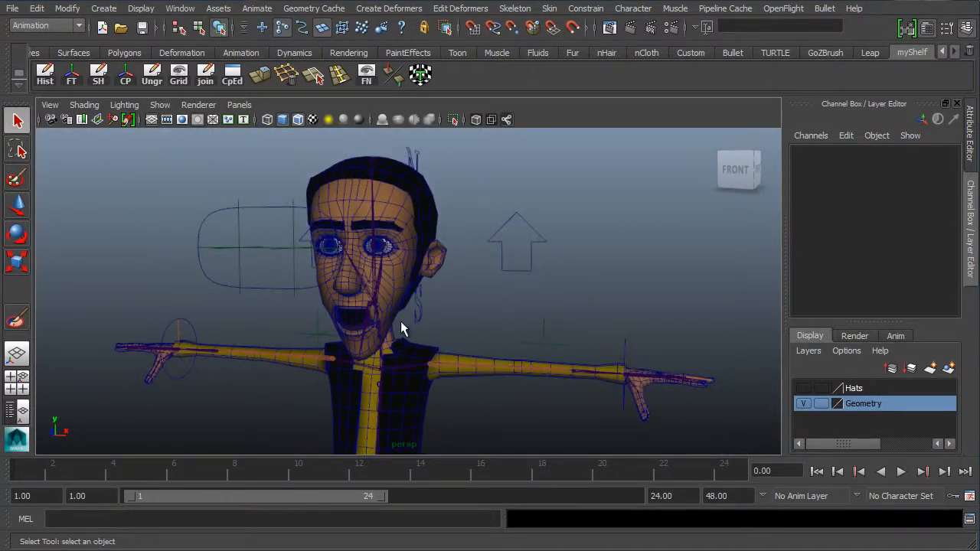
alt+middle_drag(401, 328, 475, 303)
alt+drag(389, 207, 362, 305)
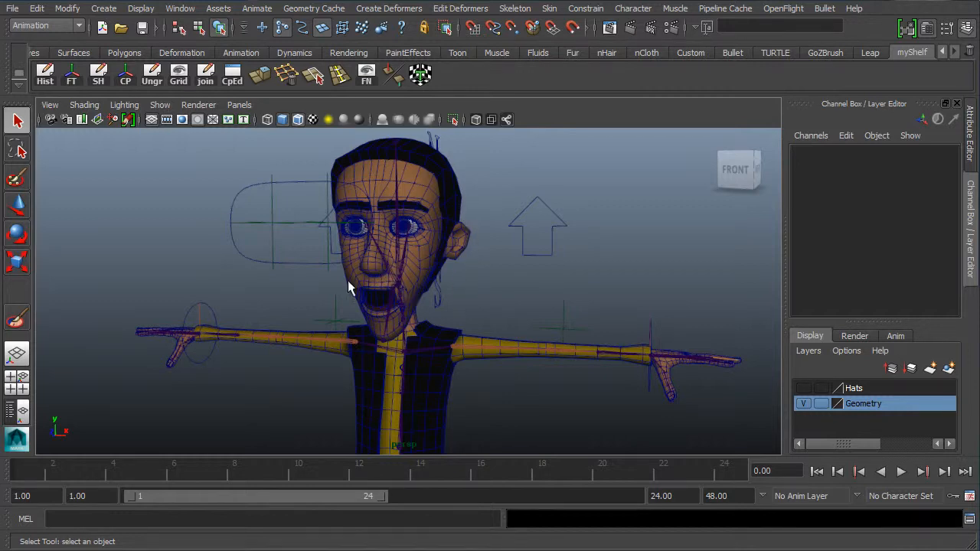
alt+drag(350, 284, 375, 298)
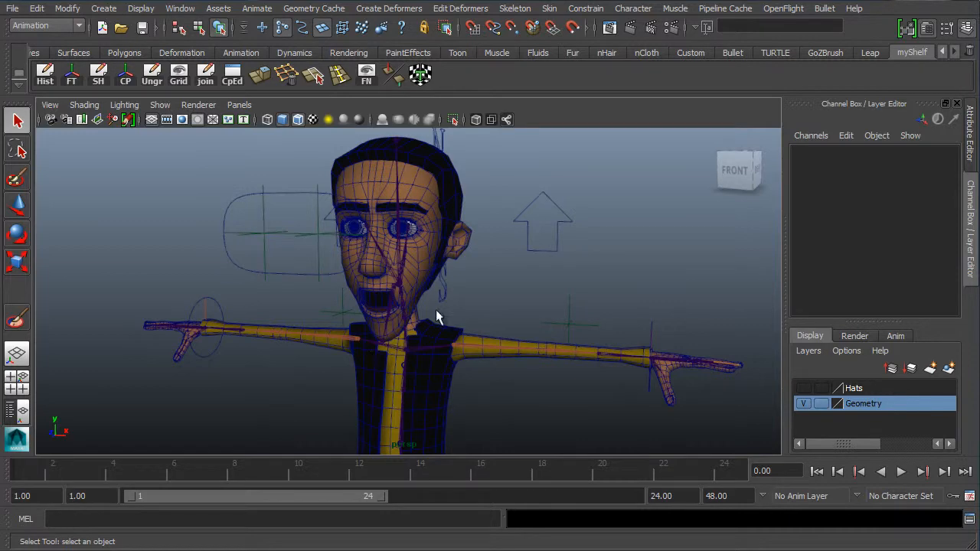
alt+middle_drag(474, 287, 458, 302)
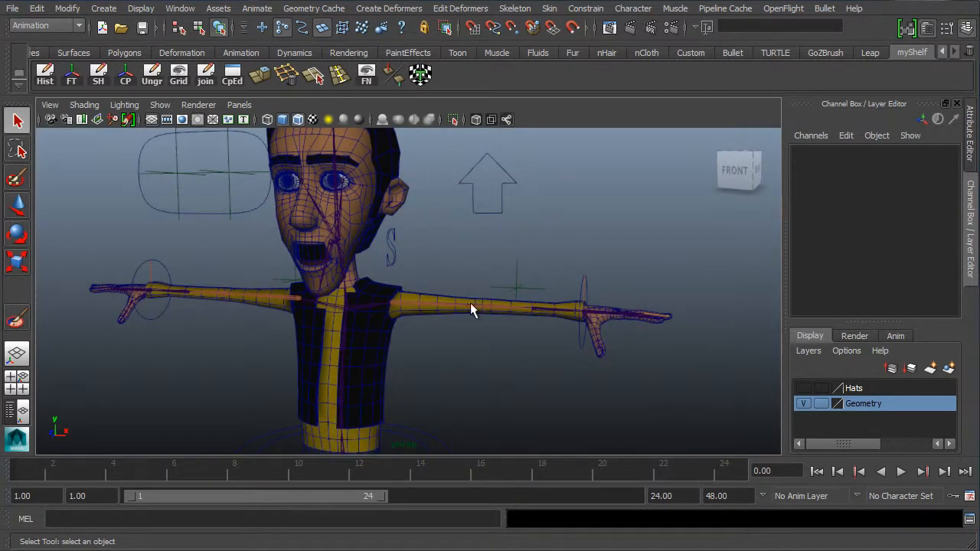
alt+drag(509, 295, 436, 322)
alt+middle_drag(436, 318, 356, 277)
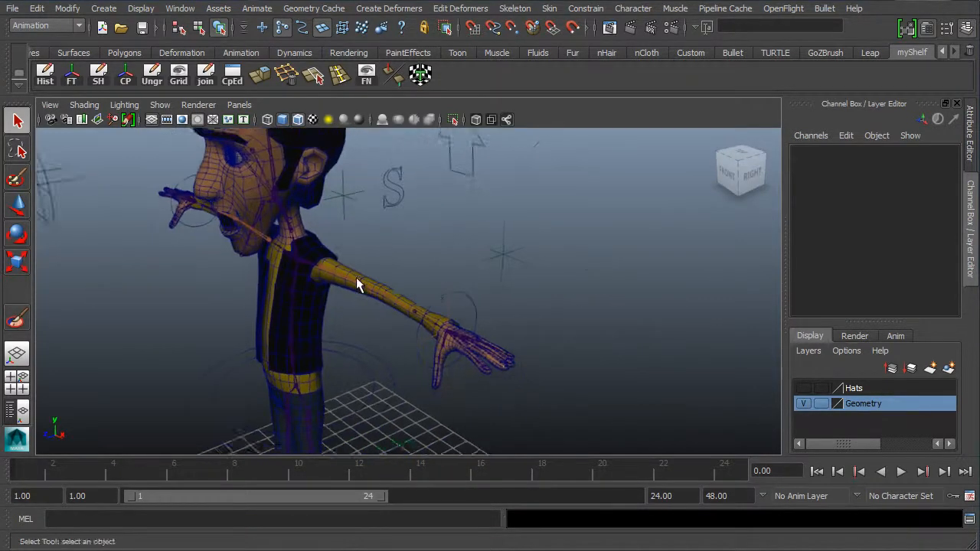
alt+right_drag(356, 277, 448, 367)
alt+middle_drag(448, 368, 406, 312)
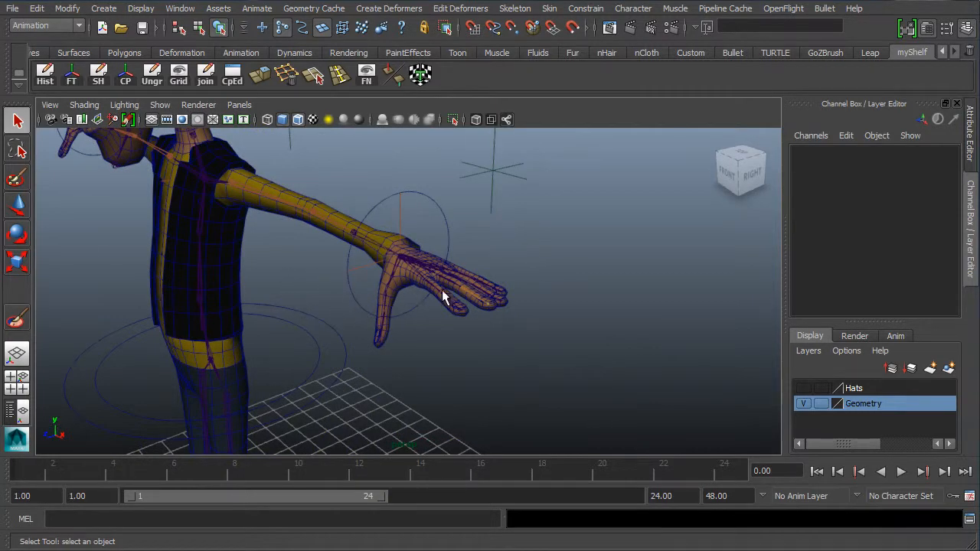
alt+drag(442, 291, 382, 358)
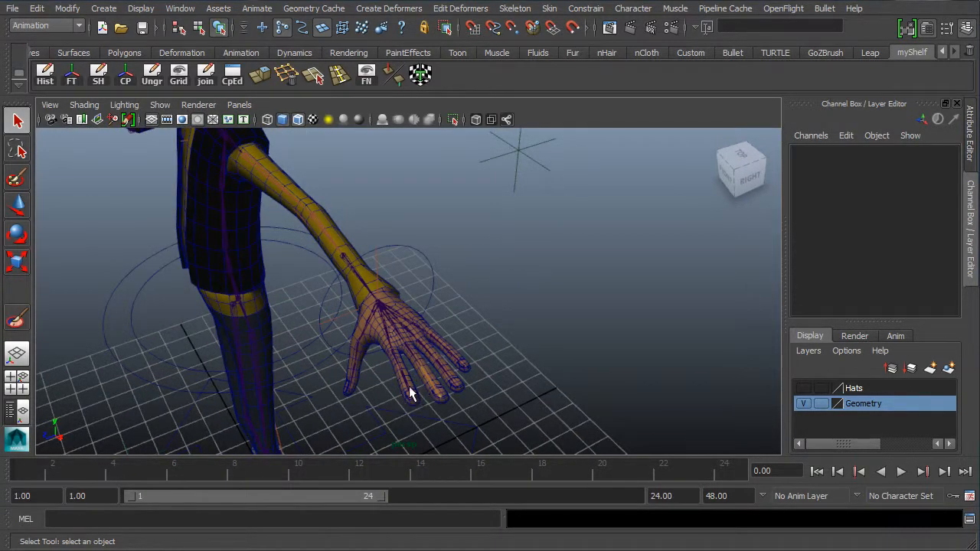
Examine the character's torso, waist and legs from the front, and review the overall figure with its head and arms
alt+drag(287, 360, 383, 279)
alt+right_drag(653, 197, 306, 276)
alt+drag(234, 291, 312, 321)
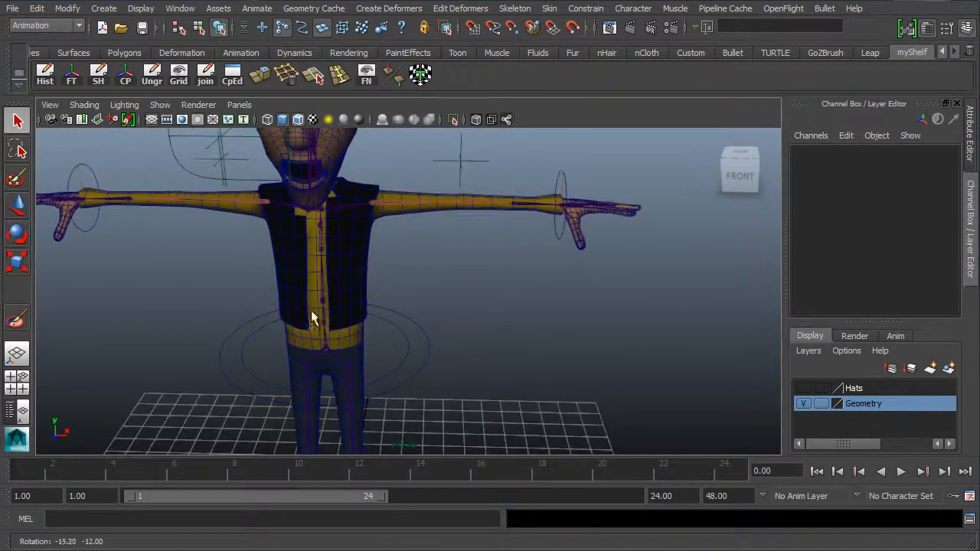
alt+middle_drag(267, 304, 381, 311)
alt+right_drag(486, 293, 383, 307)
alt+drag(363, 317, 361, 291)
alt+middle_drag(334, 370, 283, 452)
alt+drag(439, 346, 416, 346)
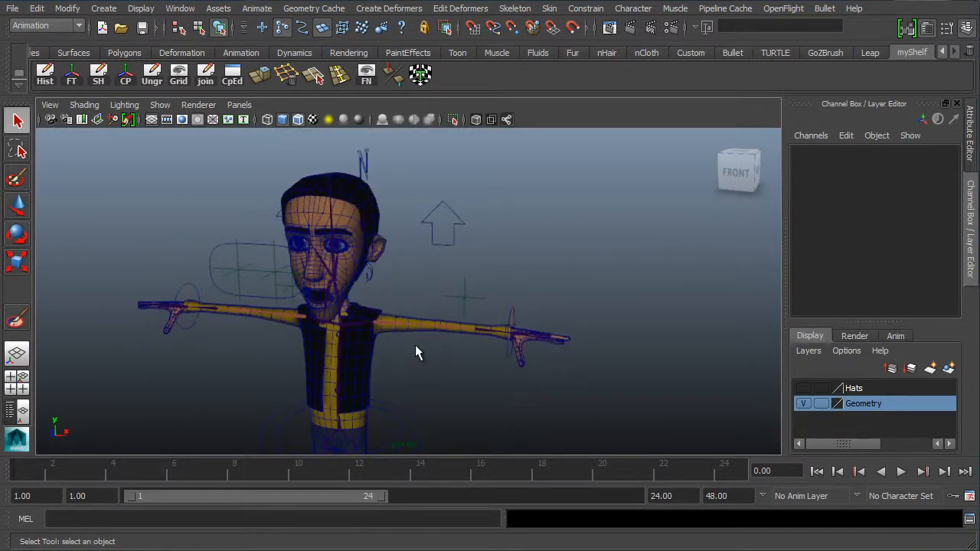